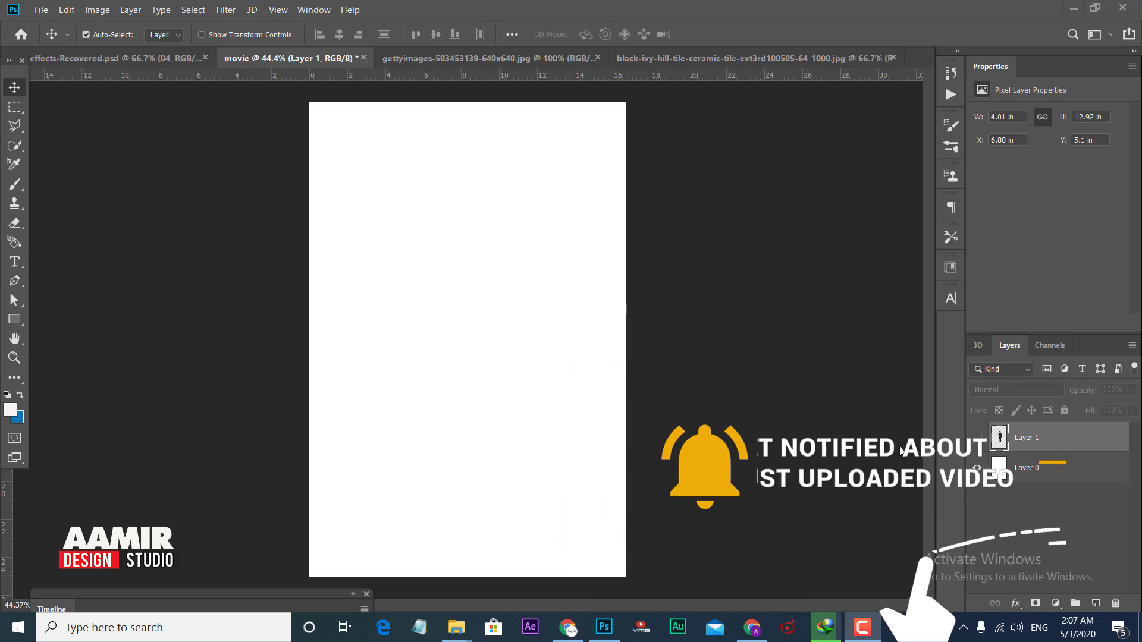
- Toggle Layer 1's visibility off and back on so the suited man shows on the canvas
{"action": "left_click", "coordinate": [976, 438]}
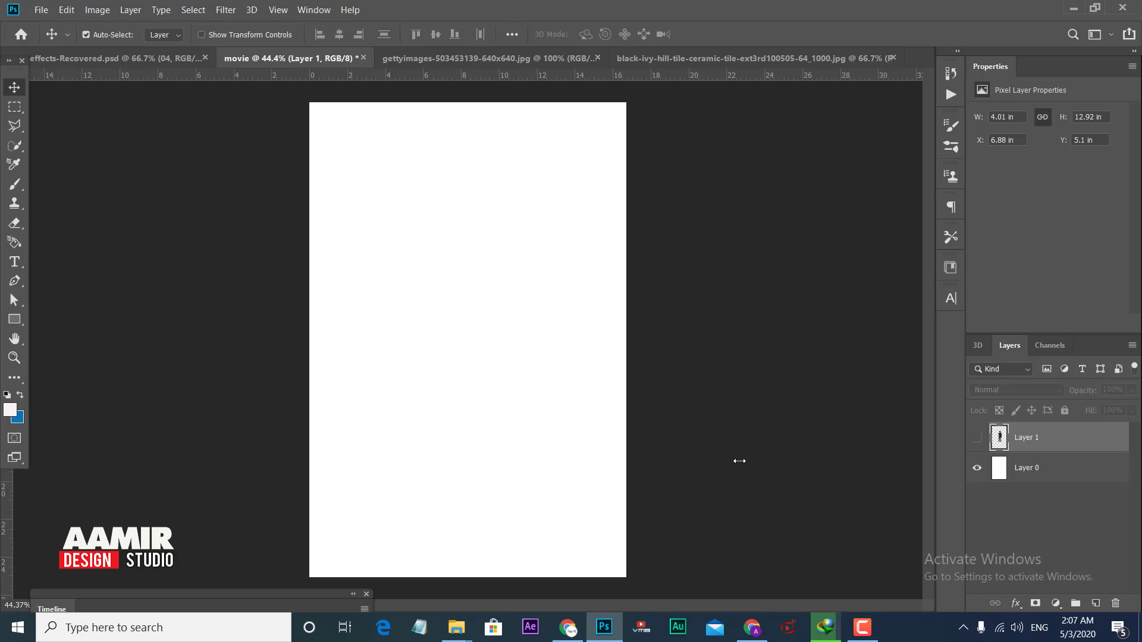
{"action": "left_click", "coordinate": [976, 439]}
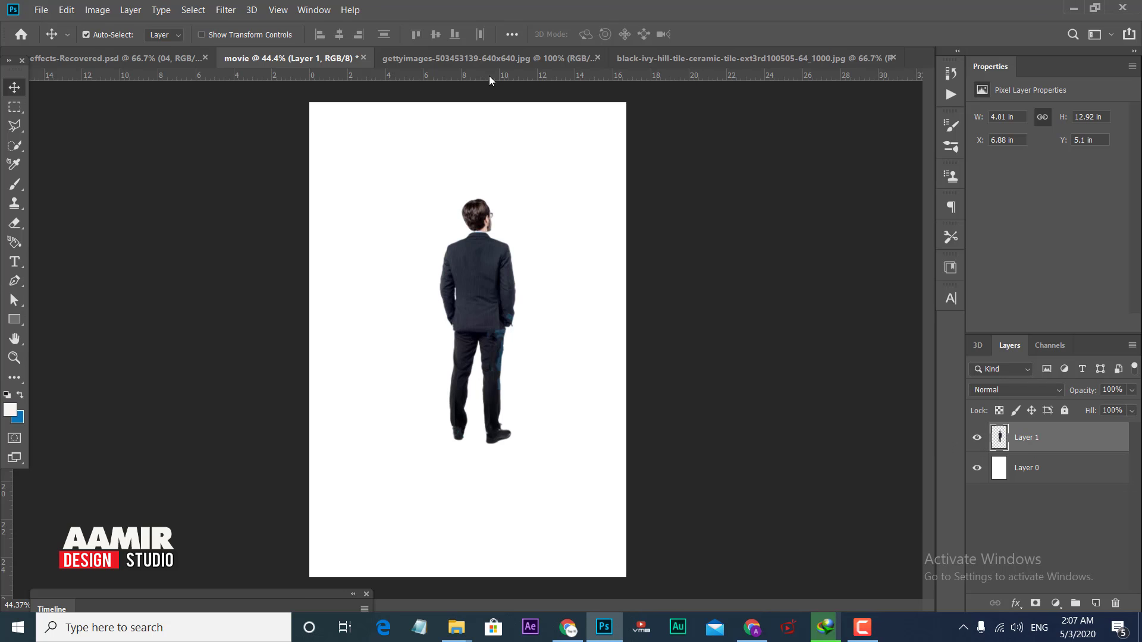
- Look over the sunset and tile documents, then shift the man slightly left on the poster
{"action": "left_click", "coordinate": [495, 60]}
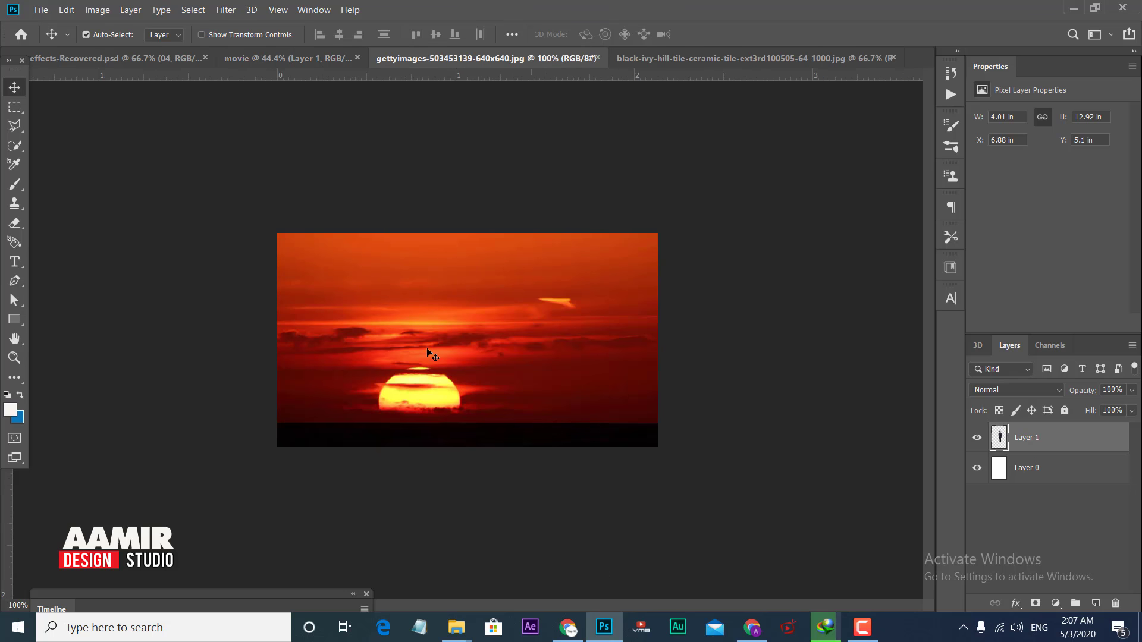
{"action": "left_click", "coordinate": [700, 60]}
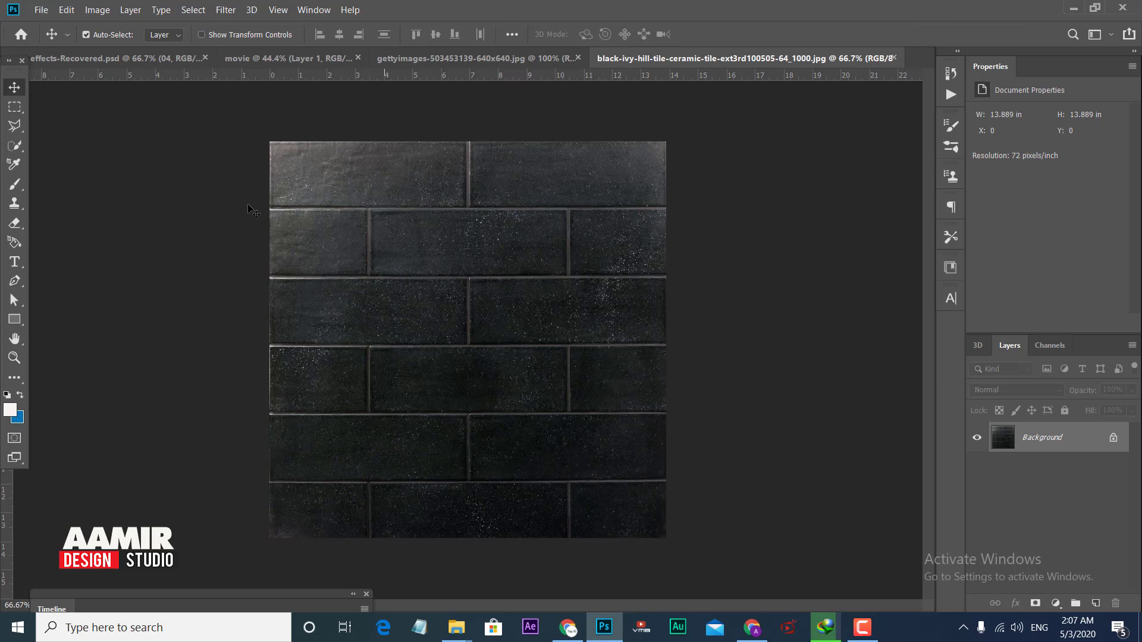
{"action": "left_click", "coordinate": [305, 59]}
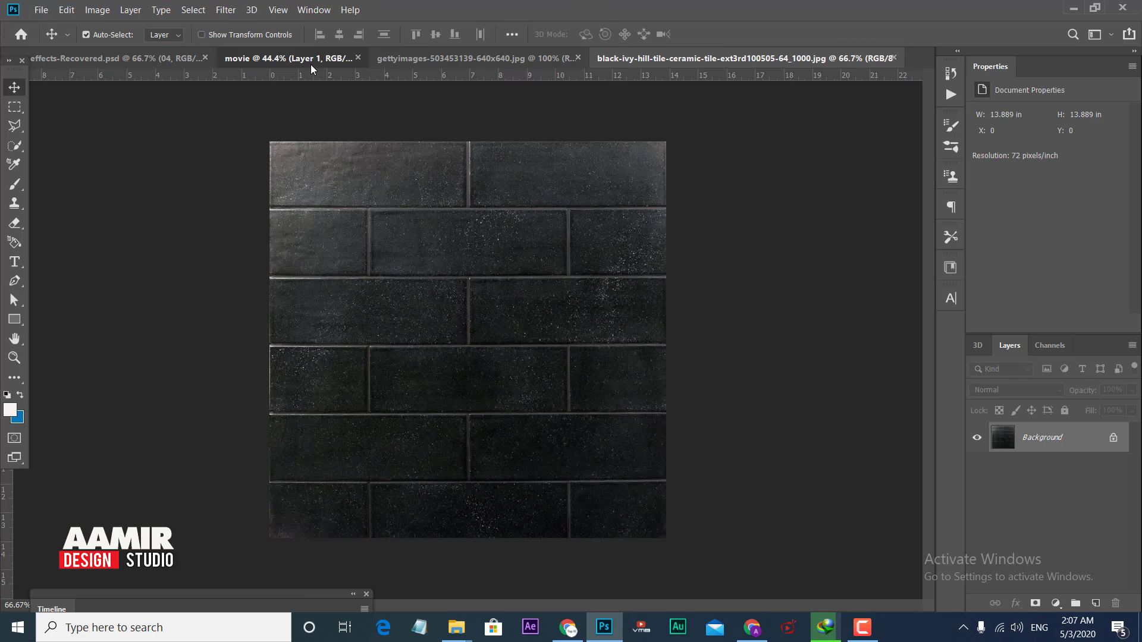
{"action": "left_click_drag", "start_coordinate": [484, 297], "coordinate": [458, 304]}
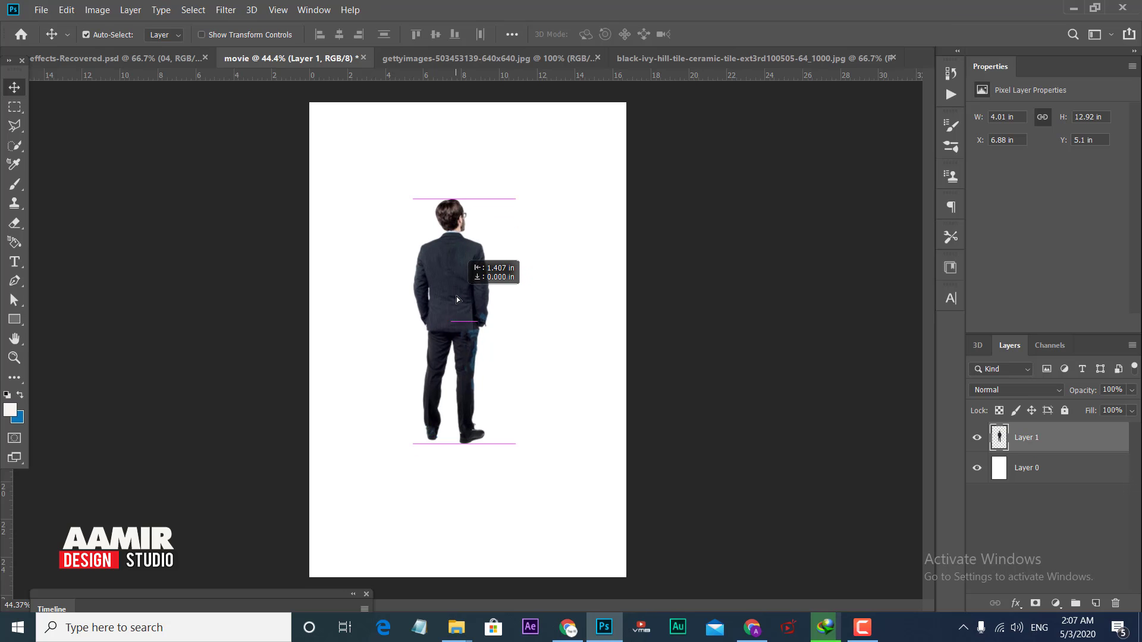
{"action": "left_click_drag", "start_coordinate": [458, 303], "coordinate": [457, 304]}
- Unlock the sunset photo's Background into Layer 0, closing its layer style dialog unchanged
{"action": "left_click", "coordinate": [478, 59]}
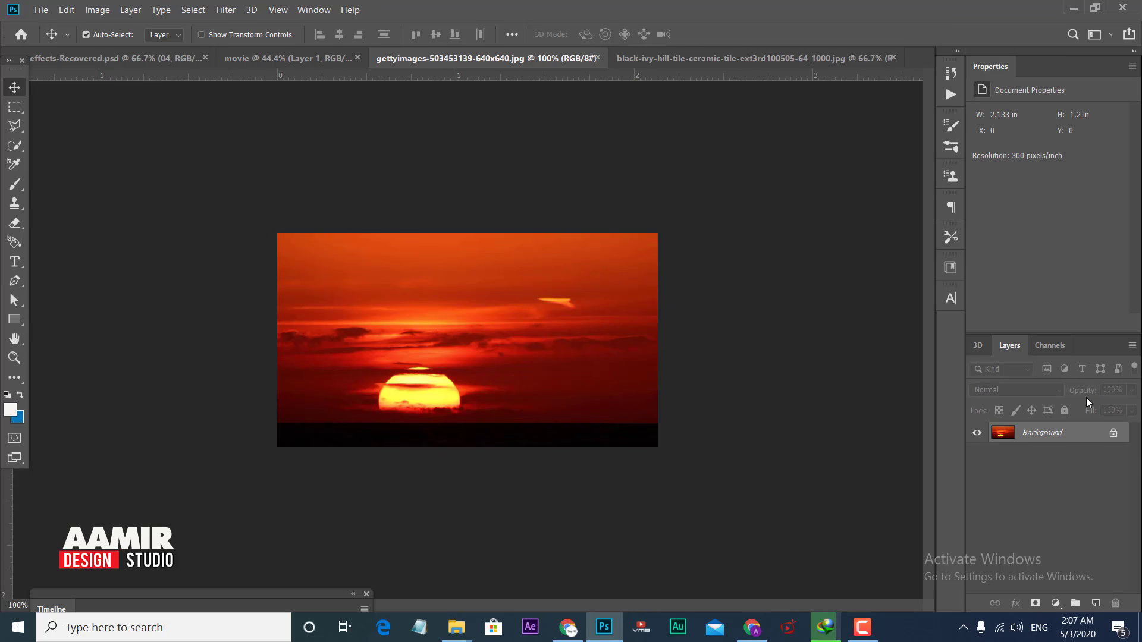
{"action": "left_click", "coordinate": [1112, 432]}
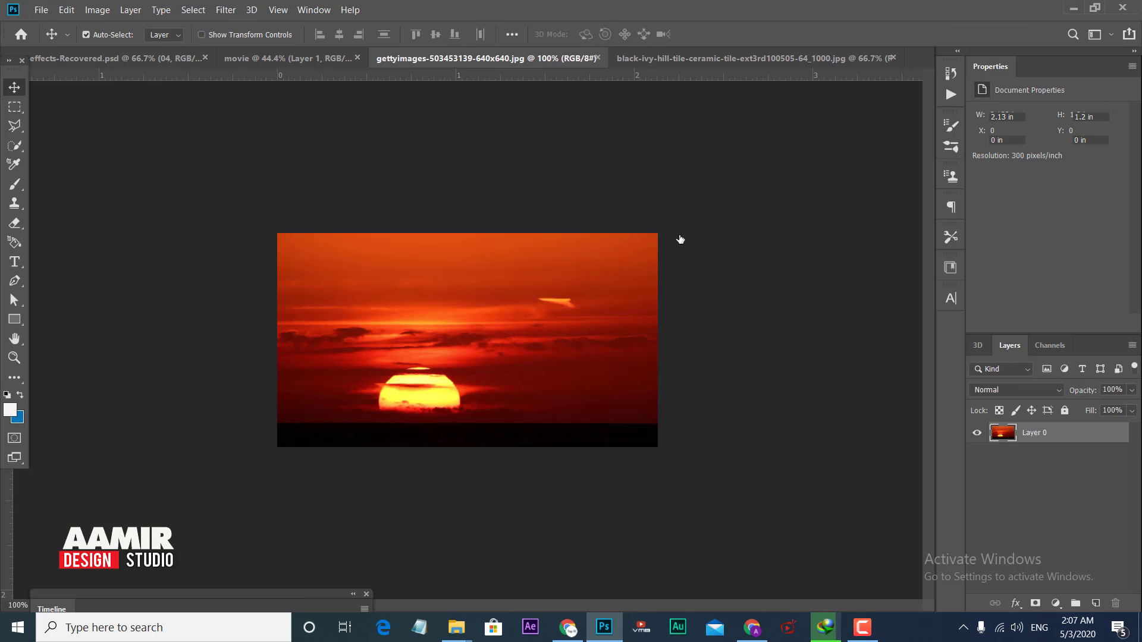
{"action": "key", "text": "h"}
{"action": "double_click", "coordinate": [1065, 432]}
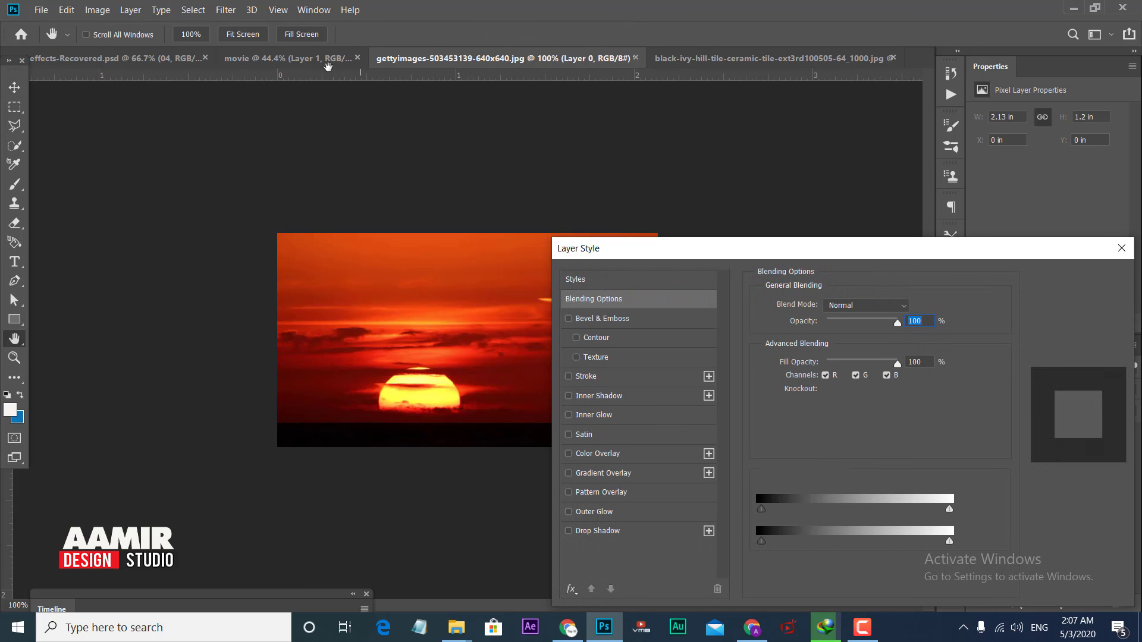
{"action": "left_click", "coordinate": [1042, 311]}
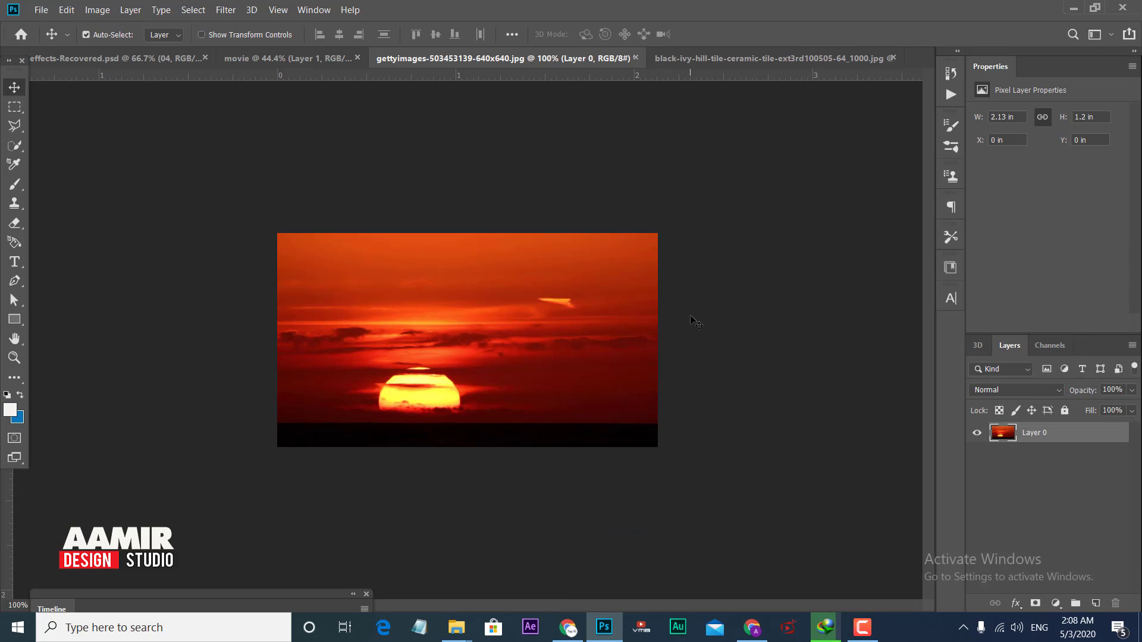
- Drag the sunset photo into the poster and convert it to a smart object
{"action": "left_click_drag", "start_coordinate": [559, 306], "coordinate": [326, 61]}
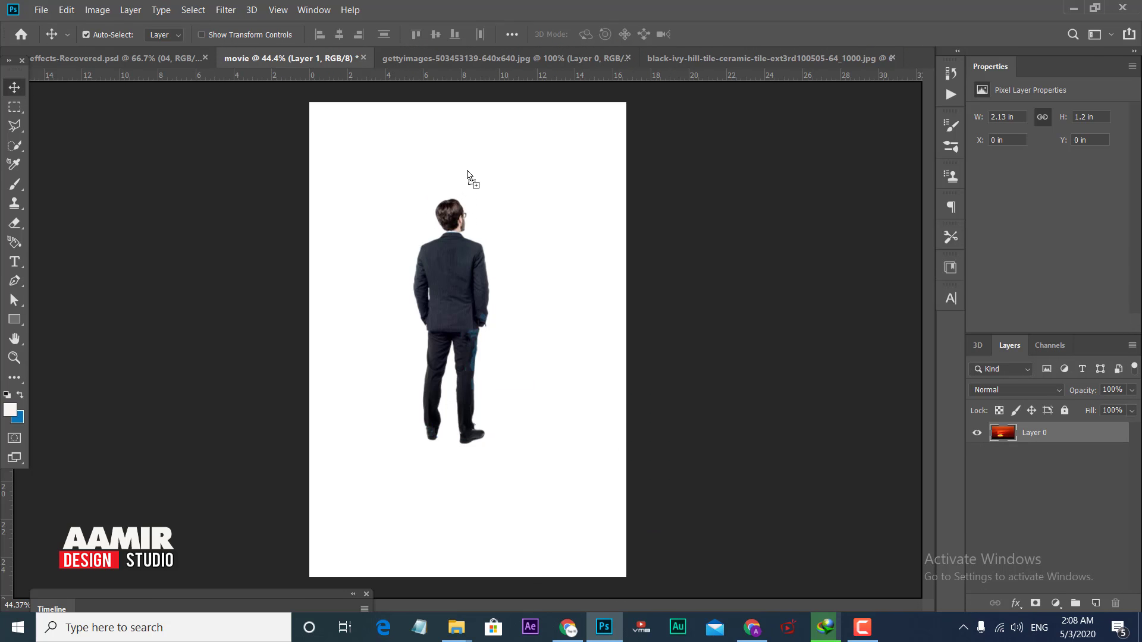
{"action": "left_click_drag", "start_coordinate": [326, 62], "coordinate": [474, 176]}
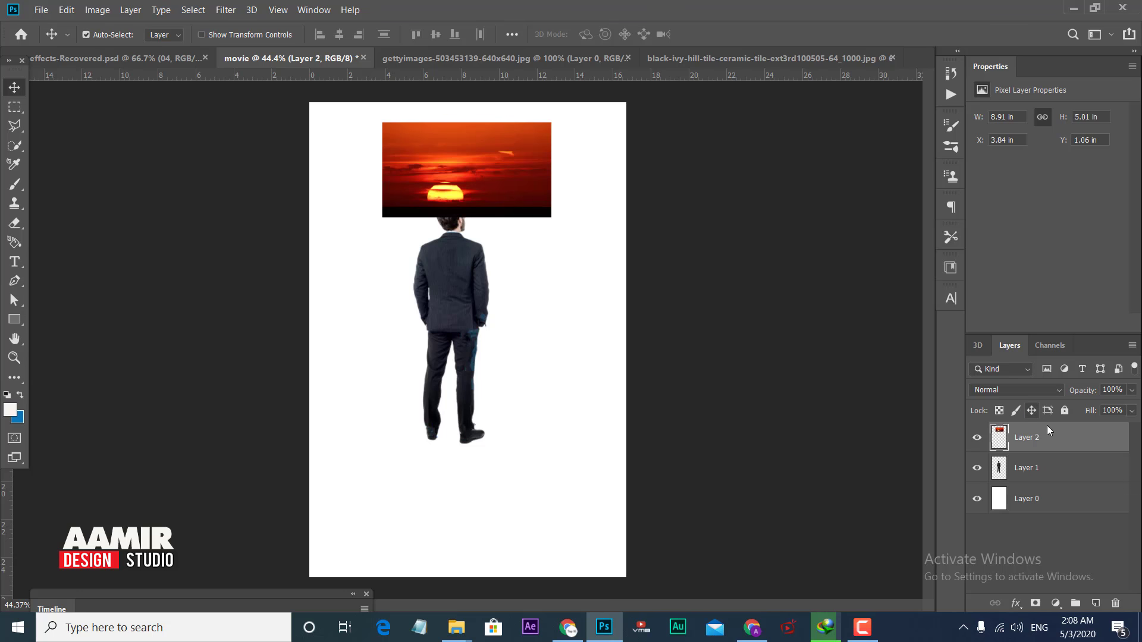
{"action": "right_click", "coordinate": [1031, 439]}
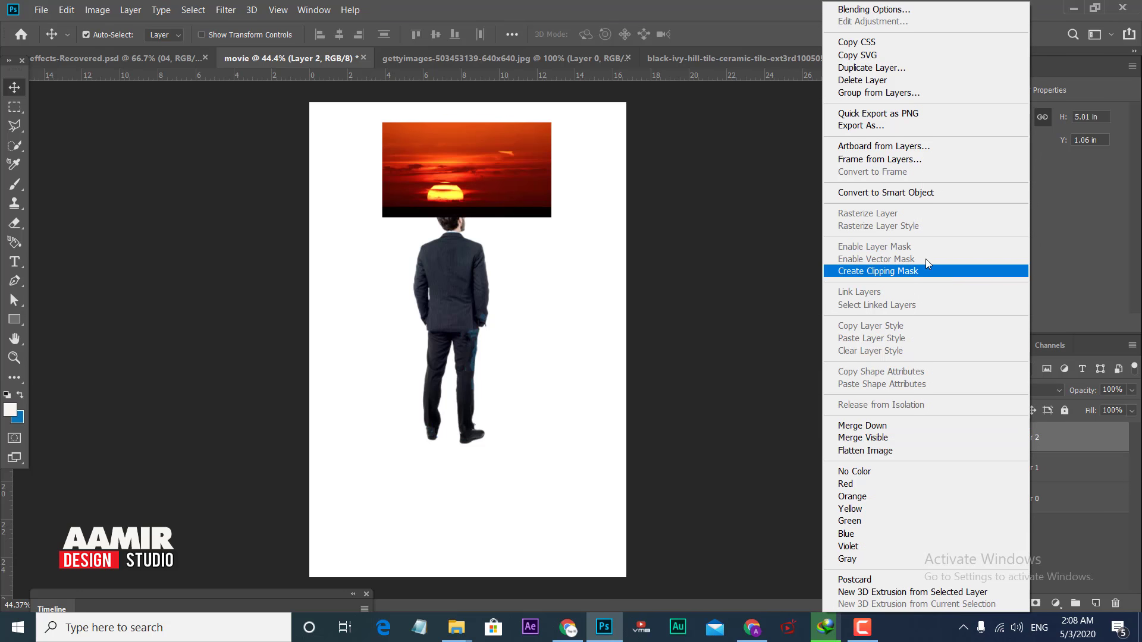
{"action": "left_click", "coordinate": [917, 194]}
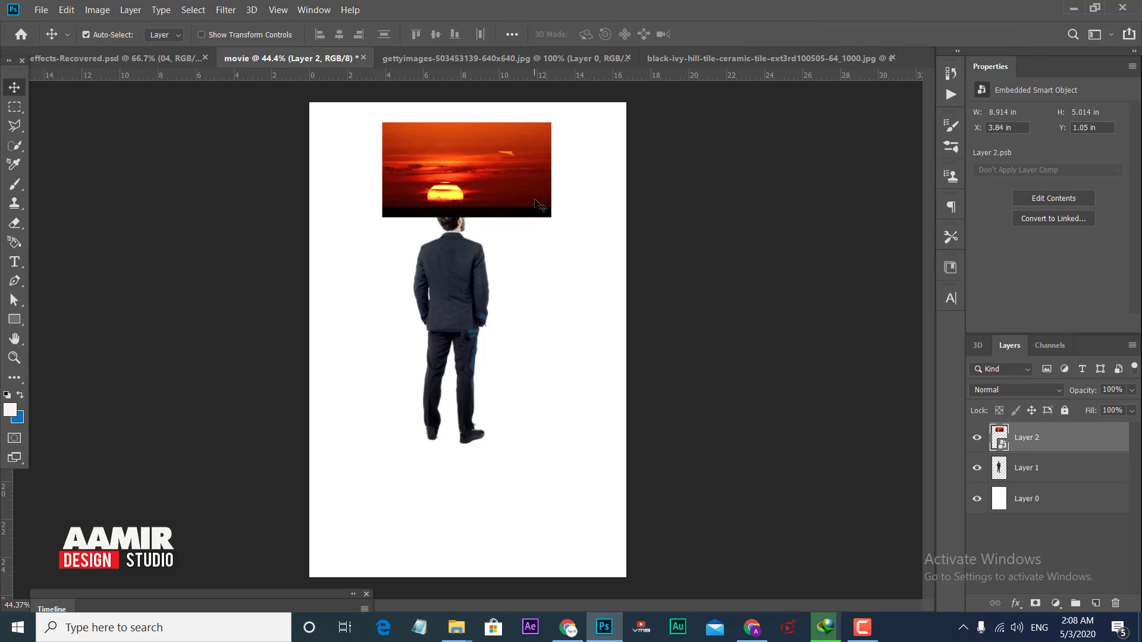
- Scale the sunset layer to about 251% and position it over the page top
{"action": "key", "text": "ctrl+t"}
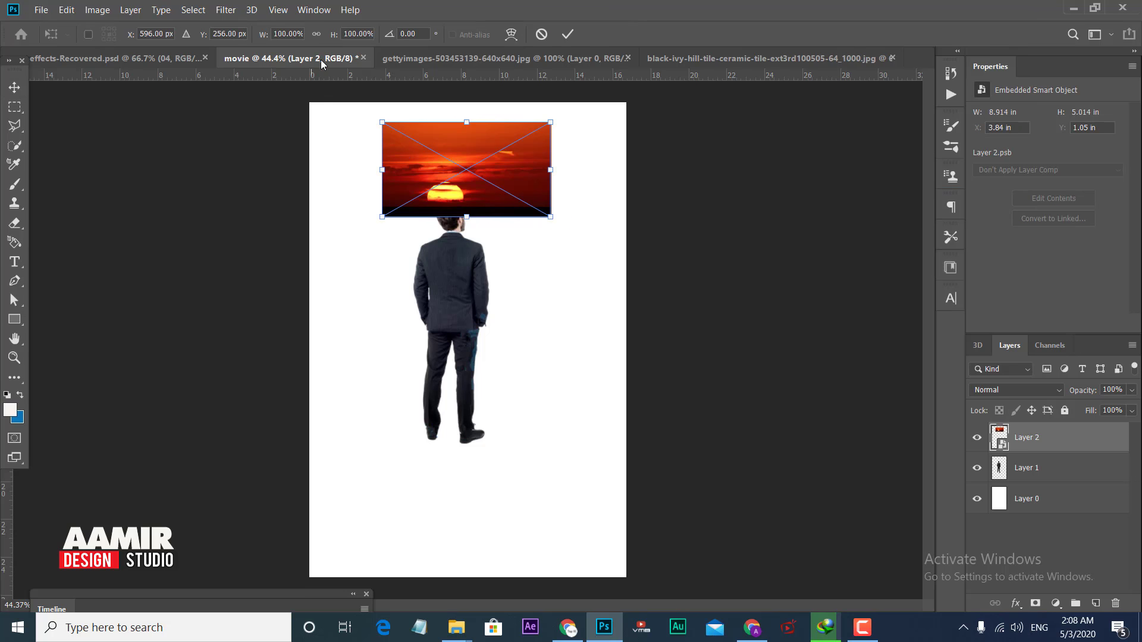
{"action": "left_click_drag", "start_coordinate": [331, 38], "coordinate": [443, 37]}
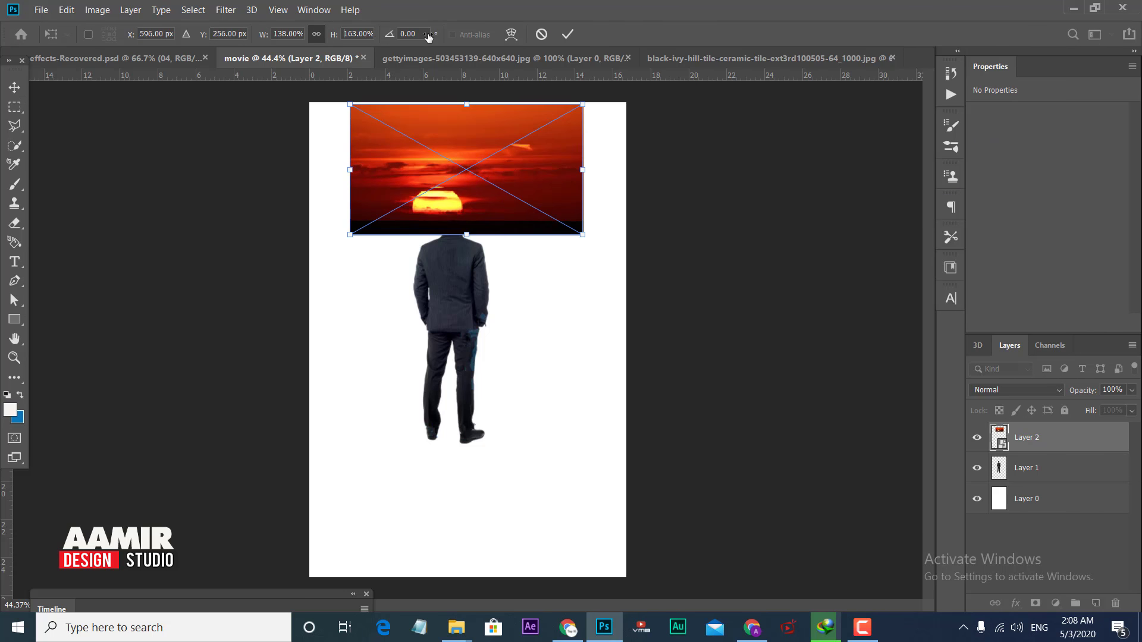
{"action": "left_click_drag", "start_coordinate": [508, 176], "coordinate": [551, 185]}
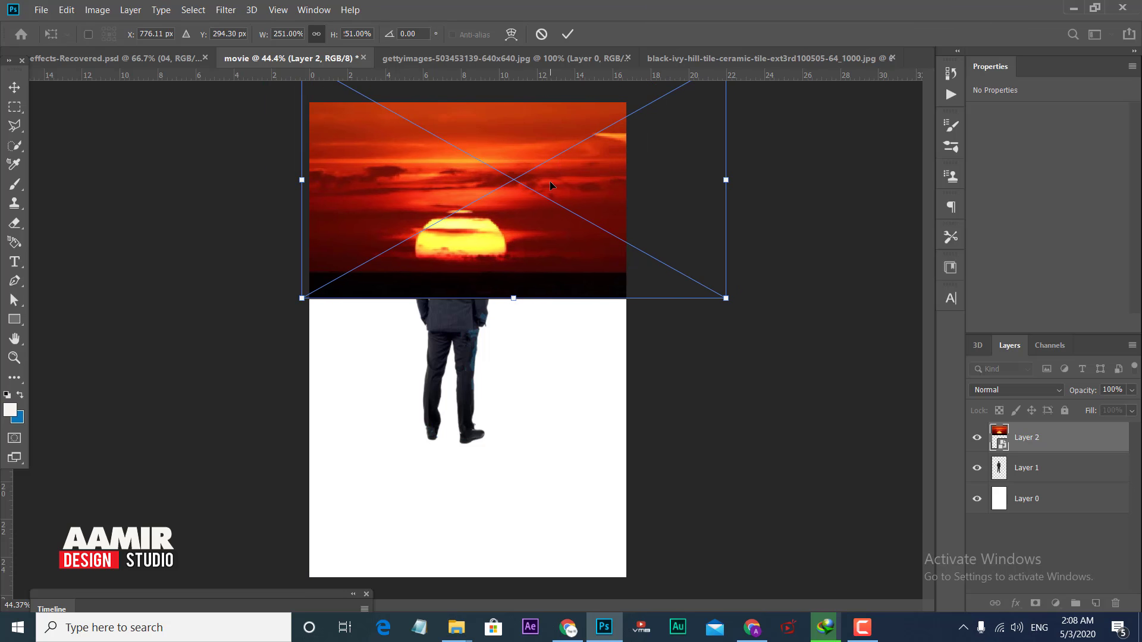
{"action": "key", "text": "Return"}
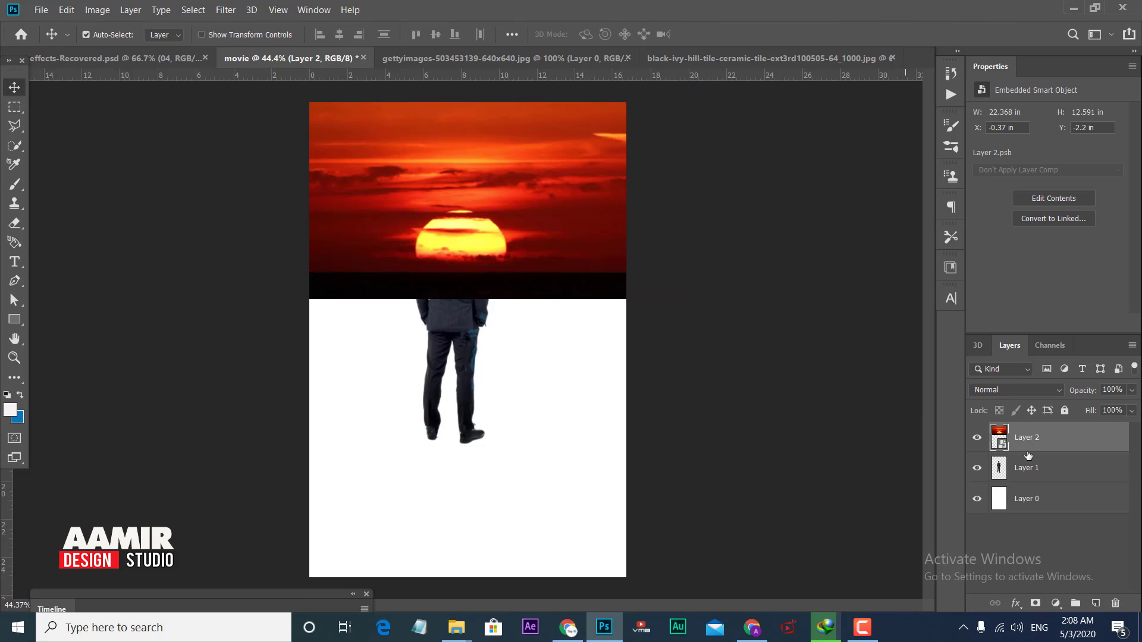
- Move the sunset layer below the man, and move the man left and down
{"action": "left_click_drag", "start_coordinate": [1037, 440], "coordinate": [1047, 482]}
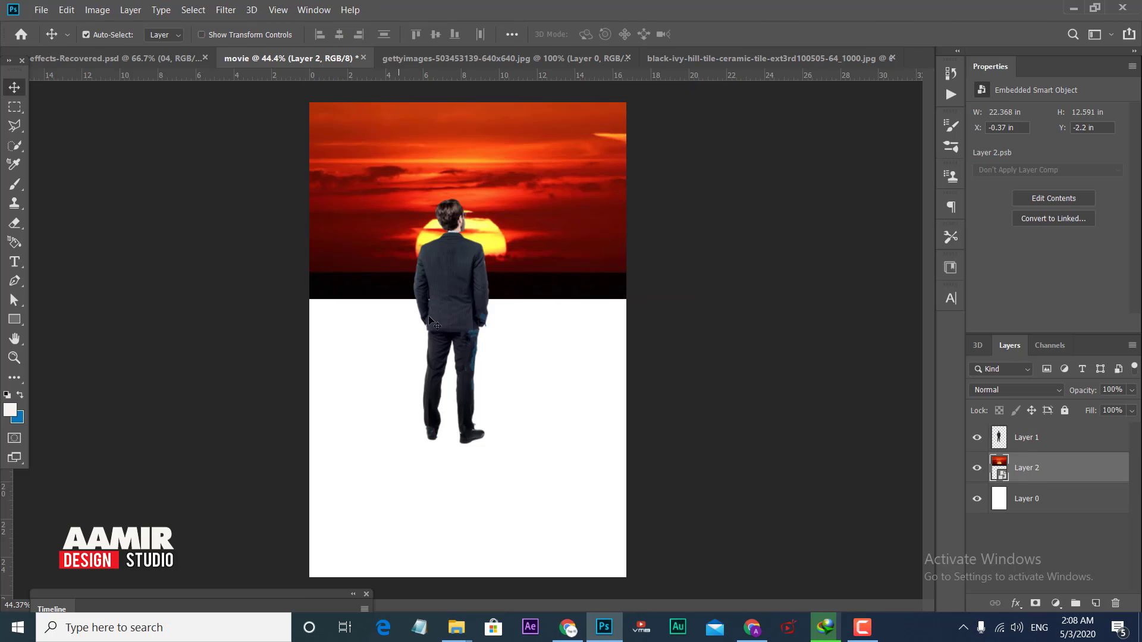
{"action": "left_click_drag", "start_coordinate": [463, 311], "coordinate": [424, 379]}
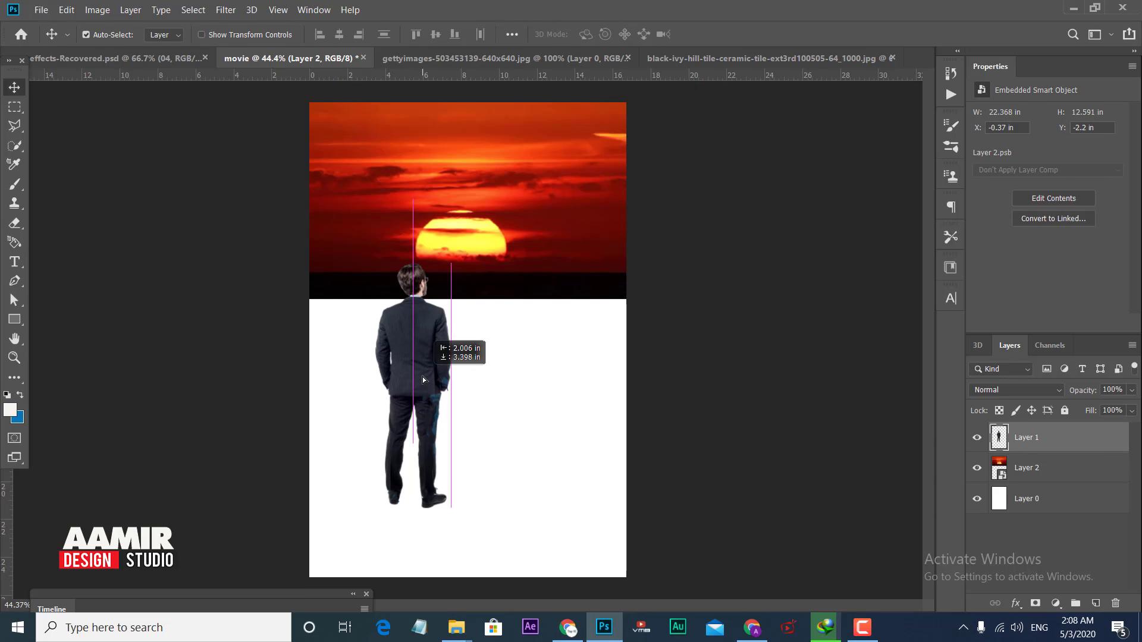
{"action": "left_click_drag", "start_coordinate": [424, 379], "coordinate": [419, 377]}
- Mask the sunset layer, brush out its dark lower band, and lower the man slightly
{"action": "left_click", "coordinate": [517, 262]}
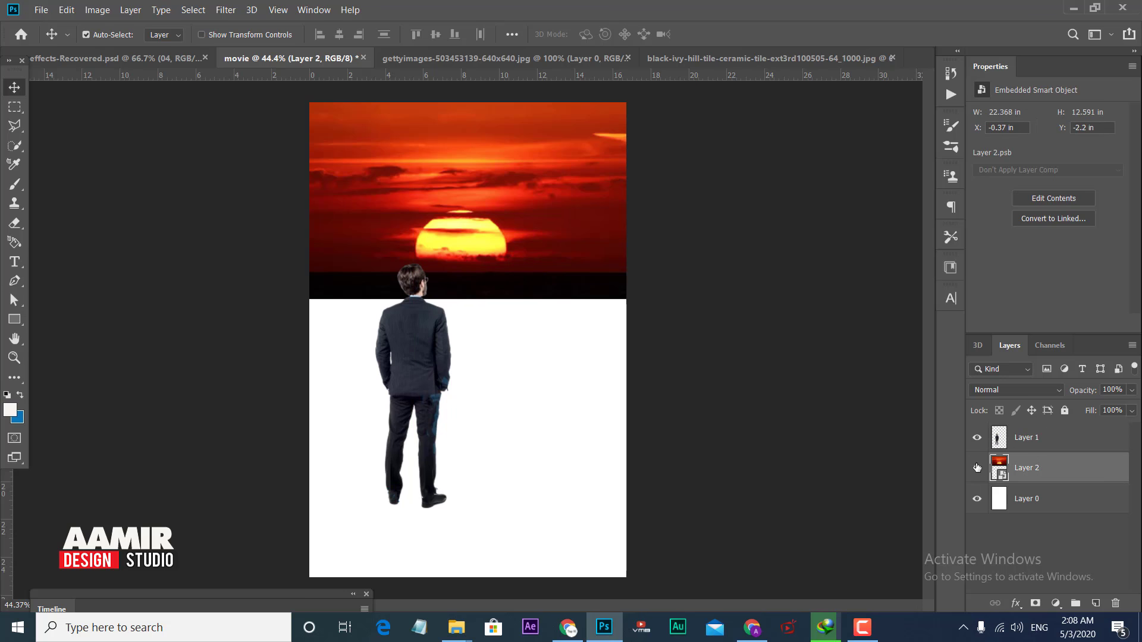
{"action": "left_click", "coordinate": [1036, 603]}
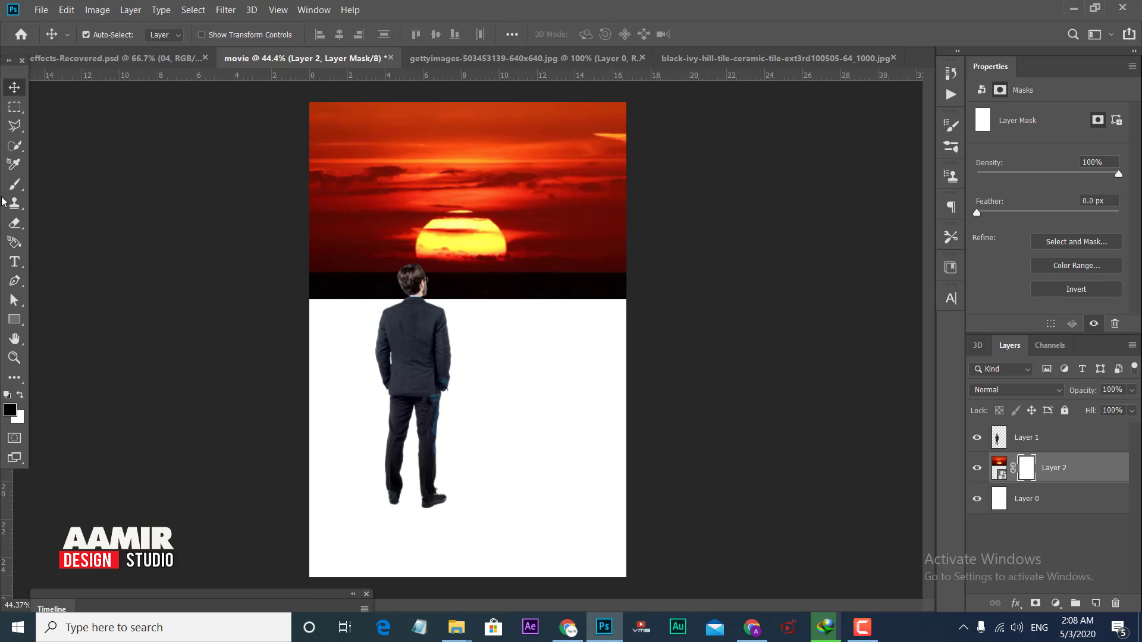
{"action": "left_click_drag", "start_coordinate": [10, 186], "coordinate": [51, 188]}
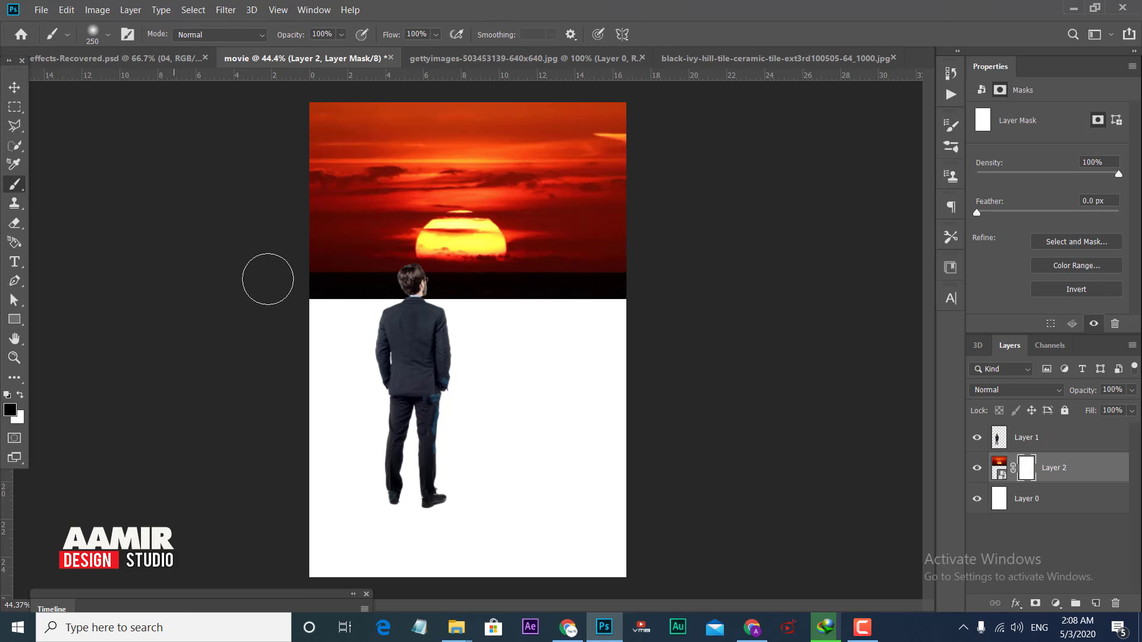
{"action": "mouse_move", "coordinate": [318, 295]}
{"action": "left_mouse_down"}
{"action": "mouse_move", "coordinate": [604, 302]}
{"action": "mouse_move", "coordinate": [275, 306]}
{"action": "mouse_move", "coordinate": [631, 297]}
{"action": "left_mouse_up"}
{"action": "left_click", "coordinate": [14, 87]}
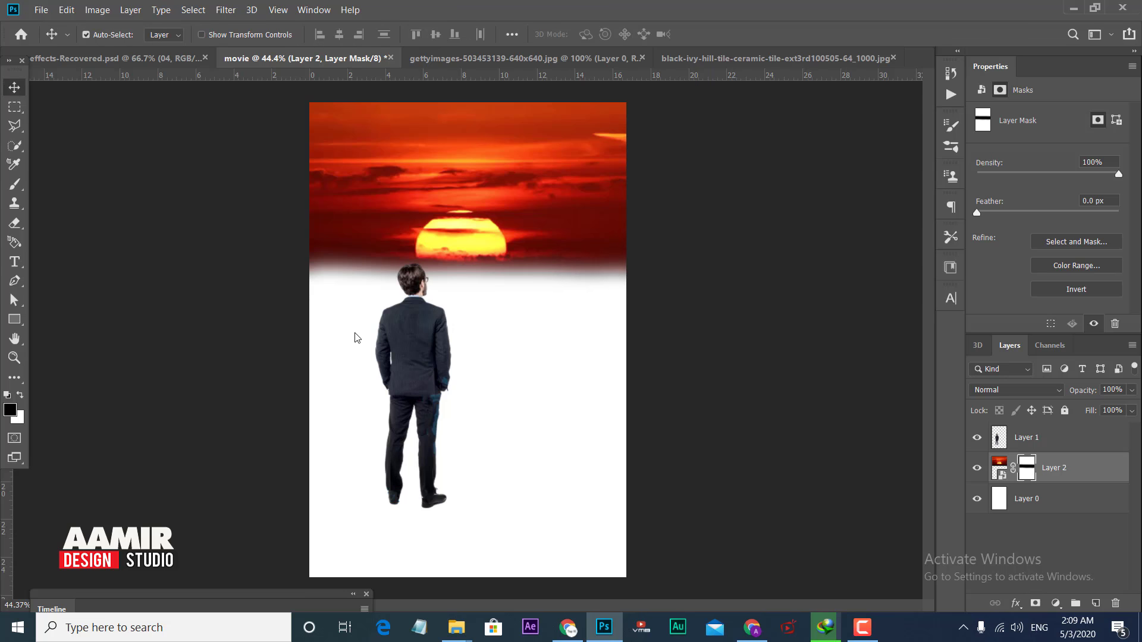
{"action": "left_click_drag", "start_coordinate": [418, 370], "coordinate": [419, 383]}
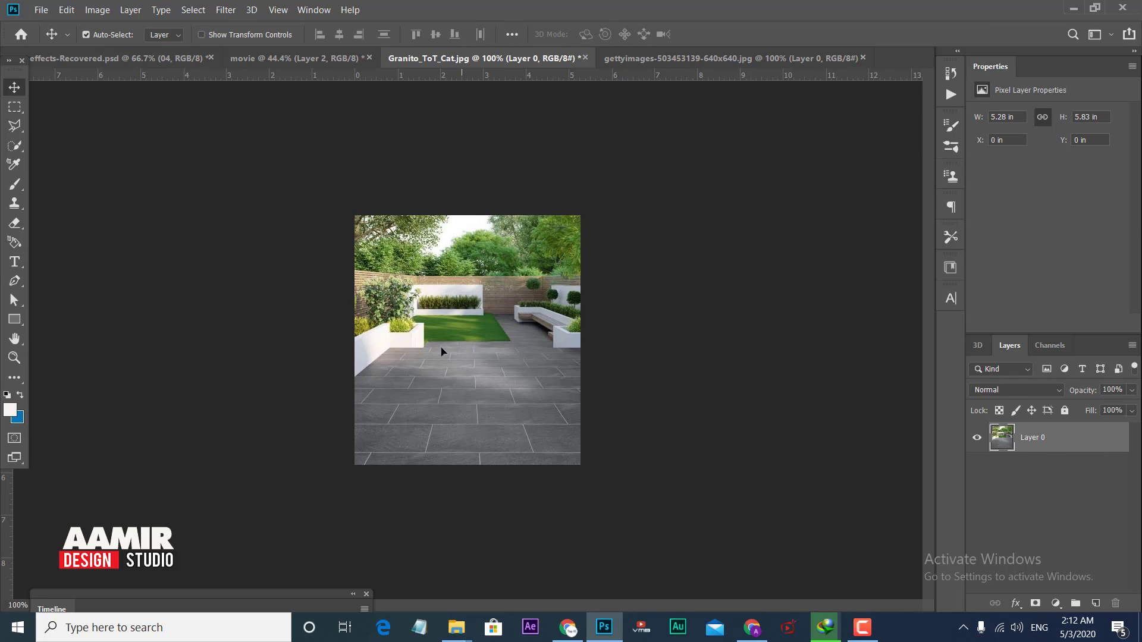
- Bring the garden terrace photo into the poster as Layer 3 and make it a smart object
{"action": "left_click_drag", "start_coordinate": [441, 352], "coordinate": [333, 94]}
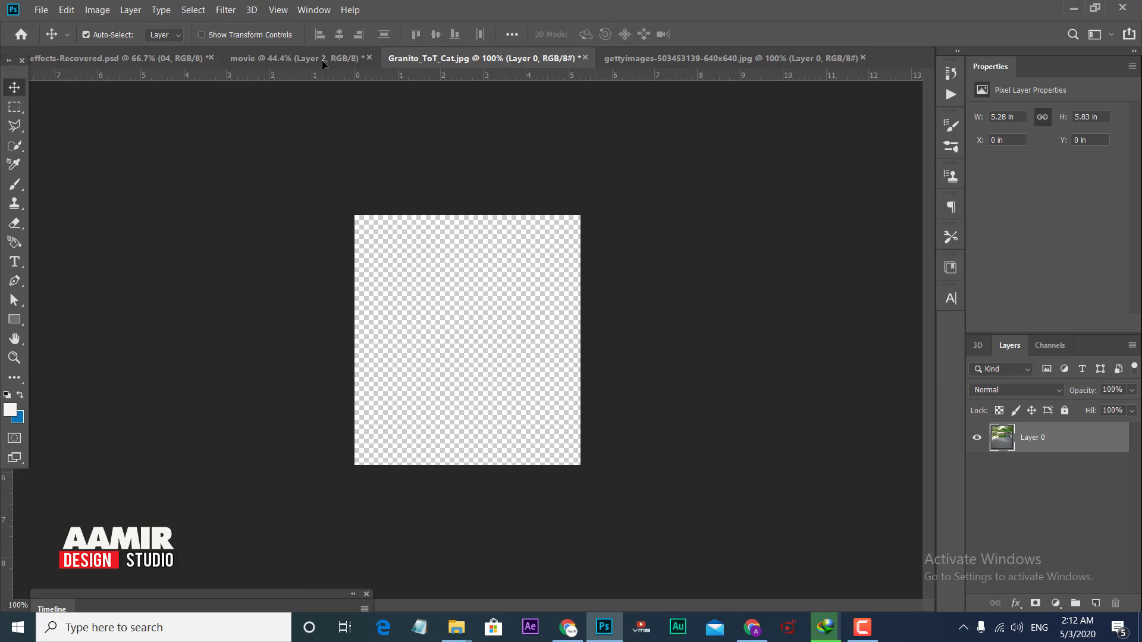
{"action": "left_click_drag", "start_coordinate": [333, 94], "coordinate": [426, 373]}
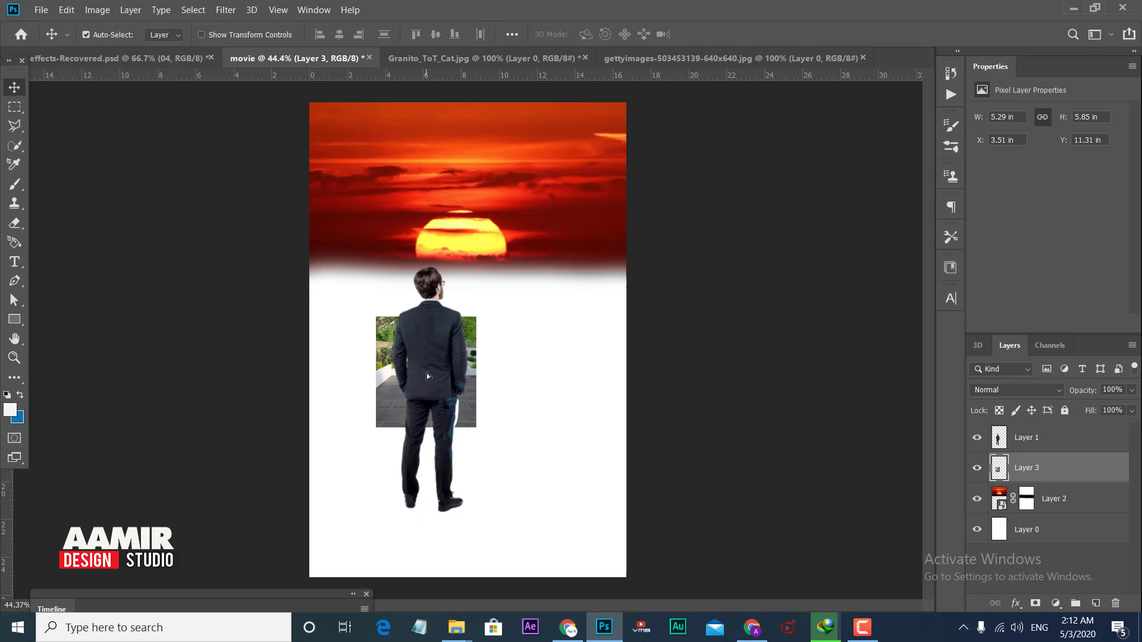
{"action": "key", "text": "ctrl+t"}
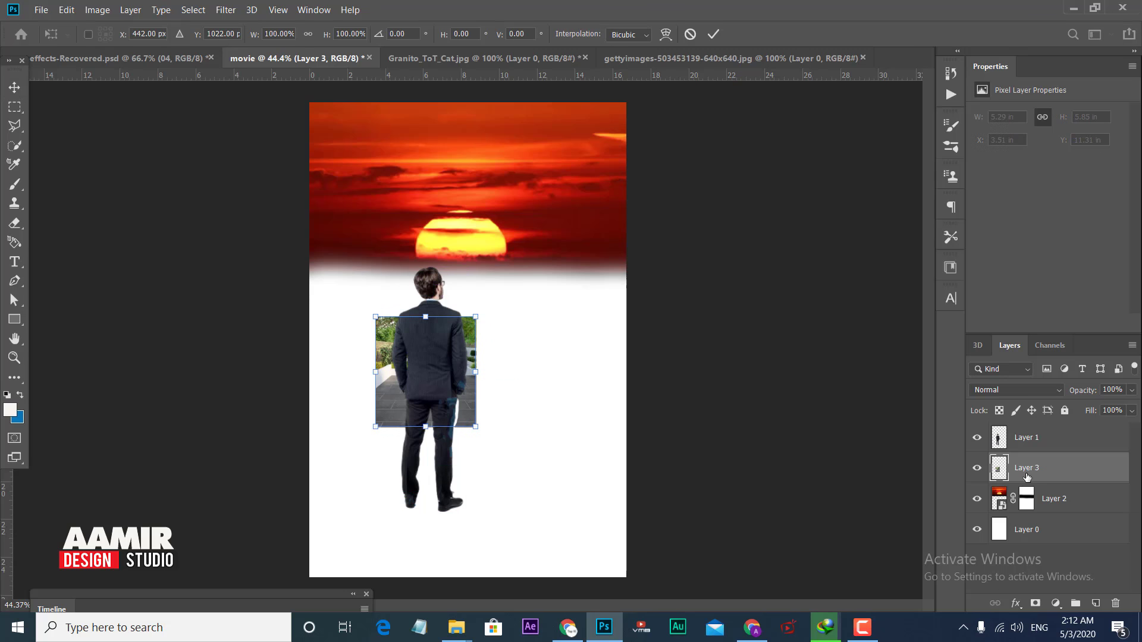
{"action": "key", "text": "Return"}
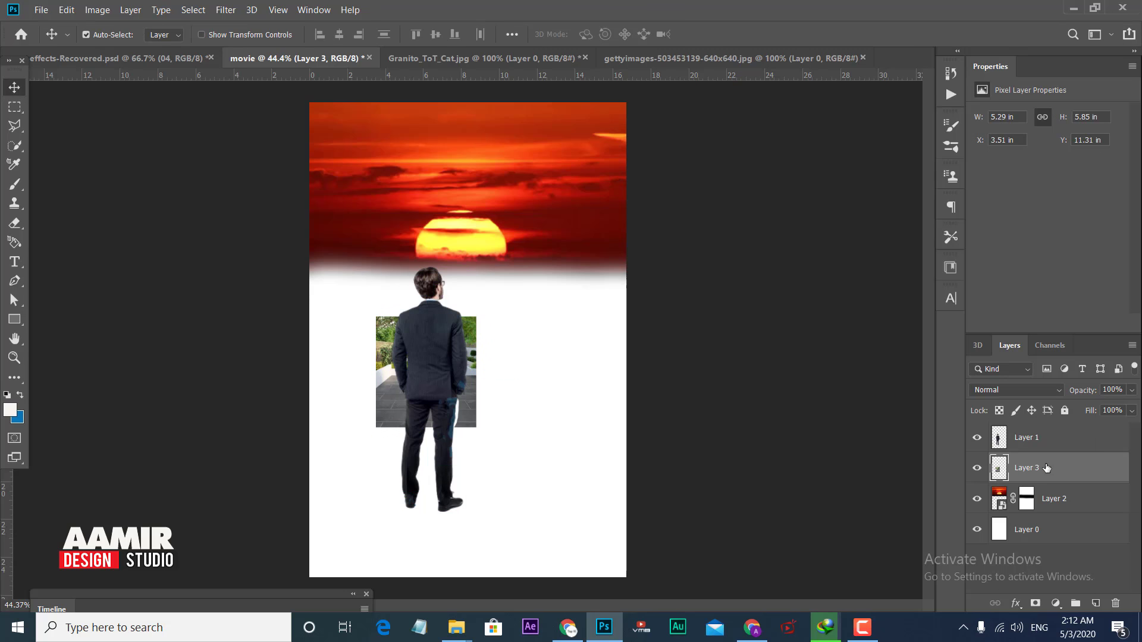
{"action": "right_click", "coordinate": [1047, 468]}
{"action": "left_click", "coordinate": [922, 191]}
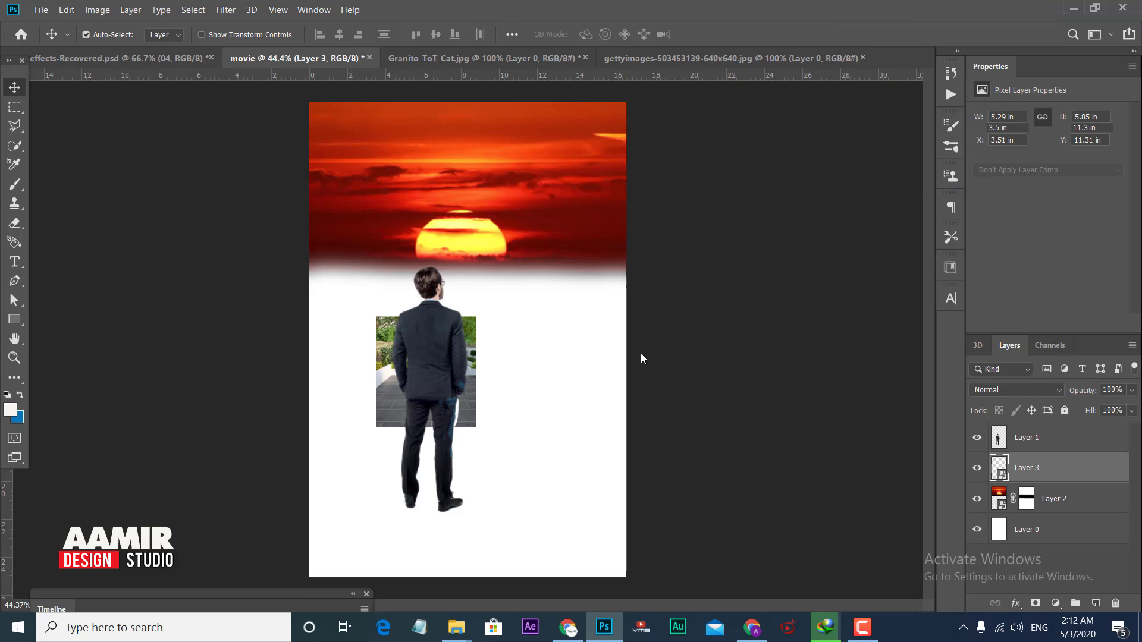
- Enlarge the garden photo to cover the lower canvas and place it below the sunset layer
{"action": "key", "text": "ctrl+t"}
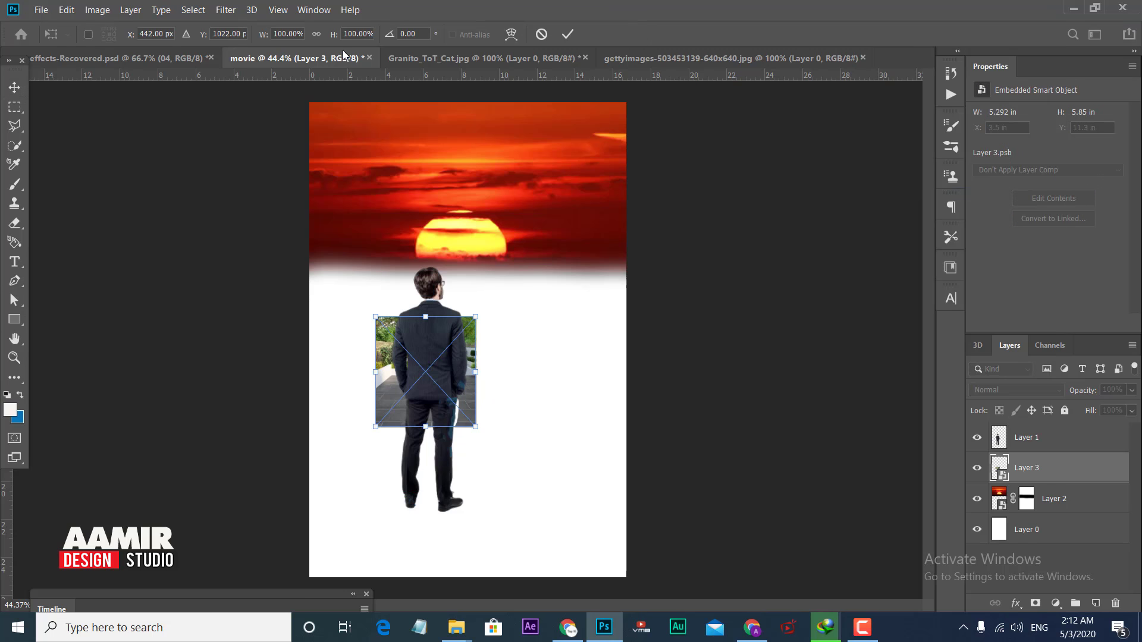
{"action": "mouse_move", "coordinate": [330, 34]}
{"action": "left_mouse_down"}
{"action": "mouse_move", "coordinate": [503, 57]}
{"action": "mouse_move", "coordinate": [542, 161]}
{"action": "left_mouse_up"}
{"action": "left_click_drag", "start_coordinate": [574, 363], "coordinate": [608, 382]}
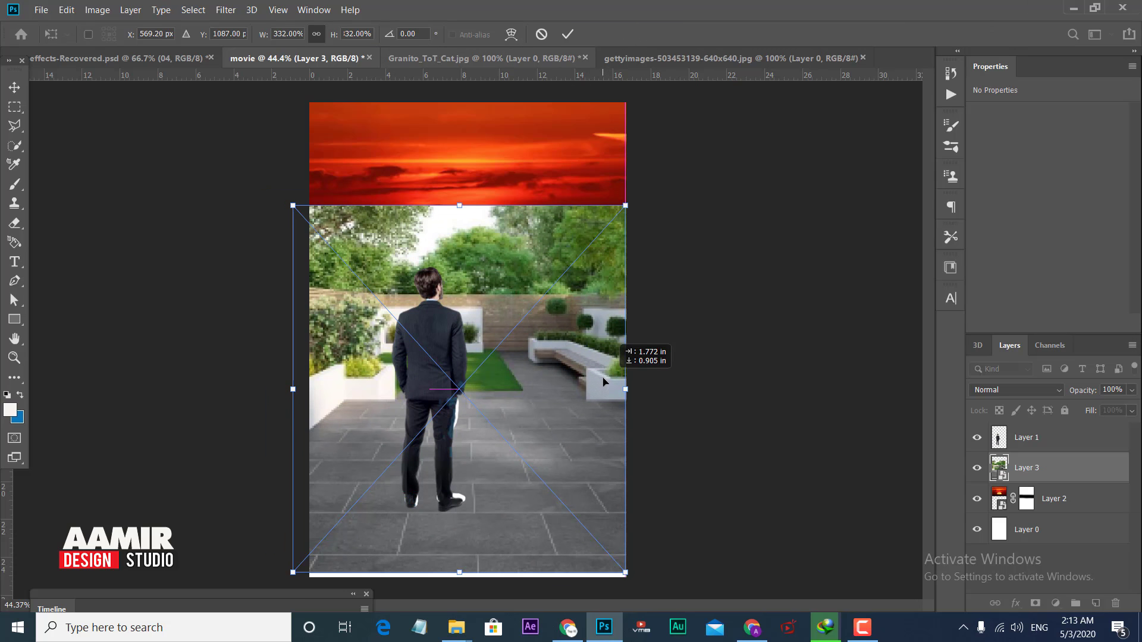
{"action": "left_click_drag", "start_coordinate": [604, 382], "coordinate": [602, 385]}
{"action": "key", "text": "Return"}
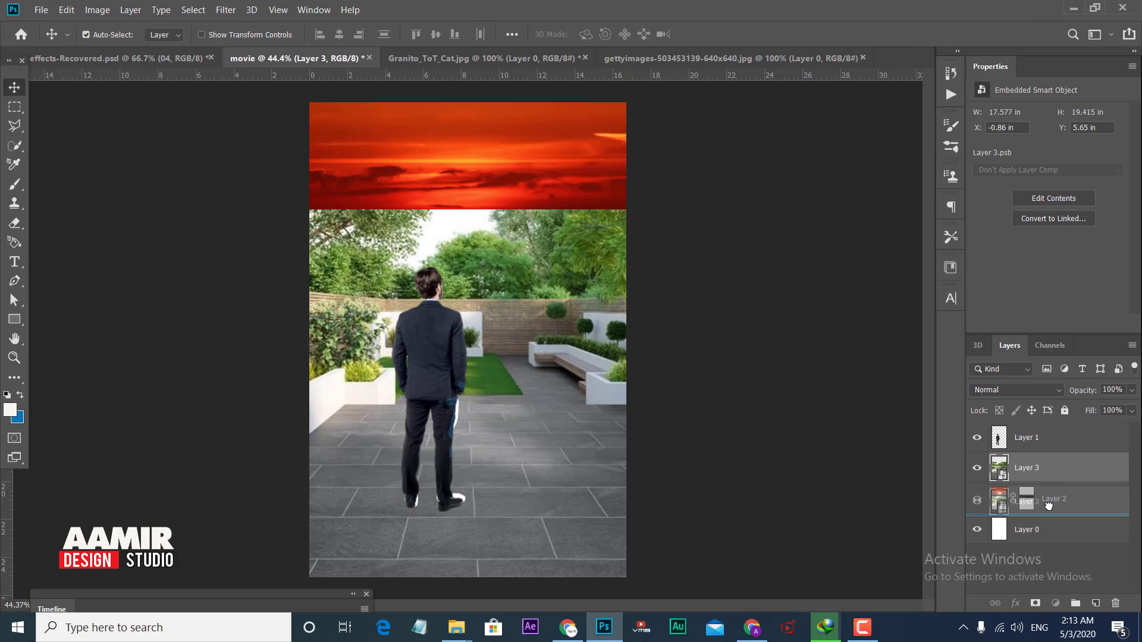
{"action": "left_click_drag", "start_coordinate": [1050, 479], "coordinate": [1050, 513]}
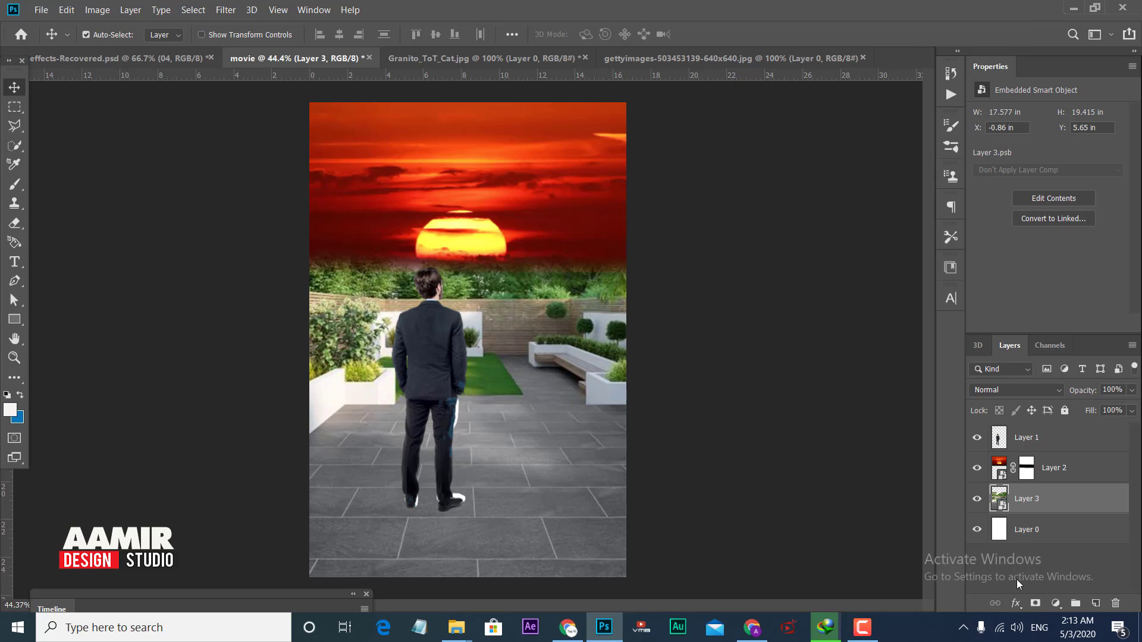
- Add a layer mask to the garden layer and select the standard Brush tool
{"action": "left_click", "coordinate": [1035, 603]}
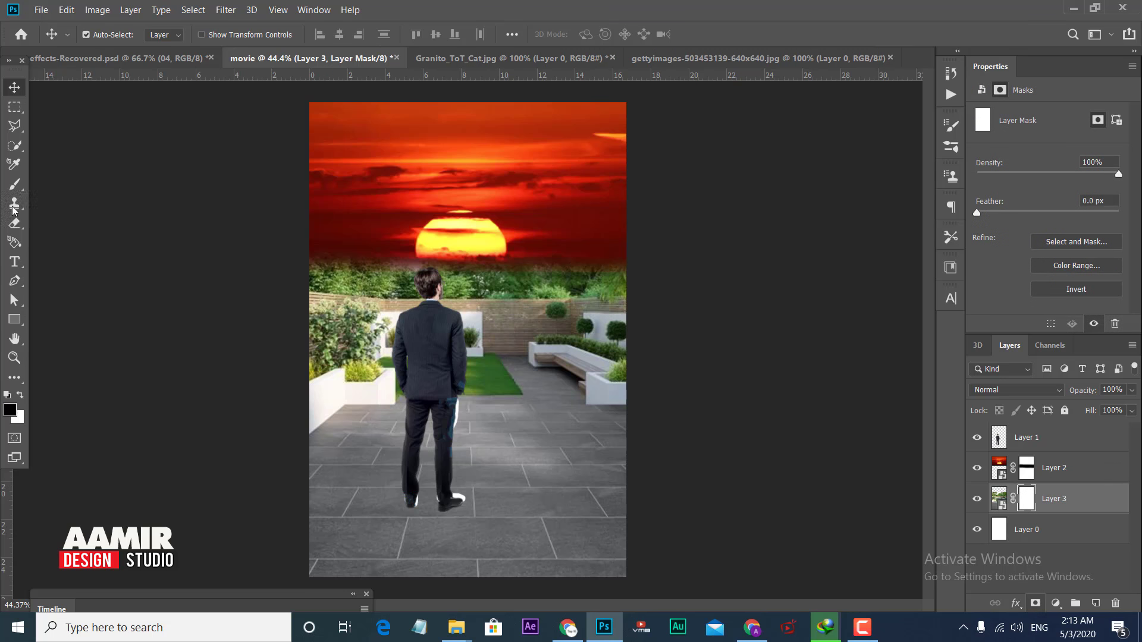
{"action": "left_click", "coordinate": [14, 183]}
{"action": "right_click", "coordinate": [14, 183]}
{"action": "left_click", "coordinate": [65, 179]}
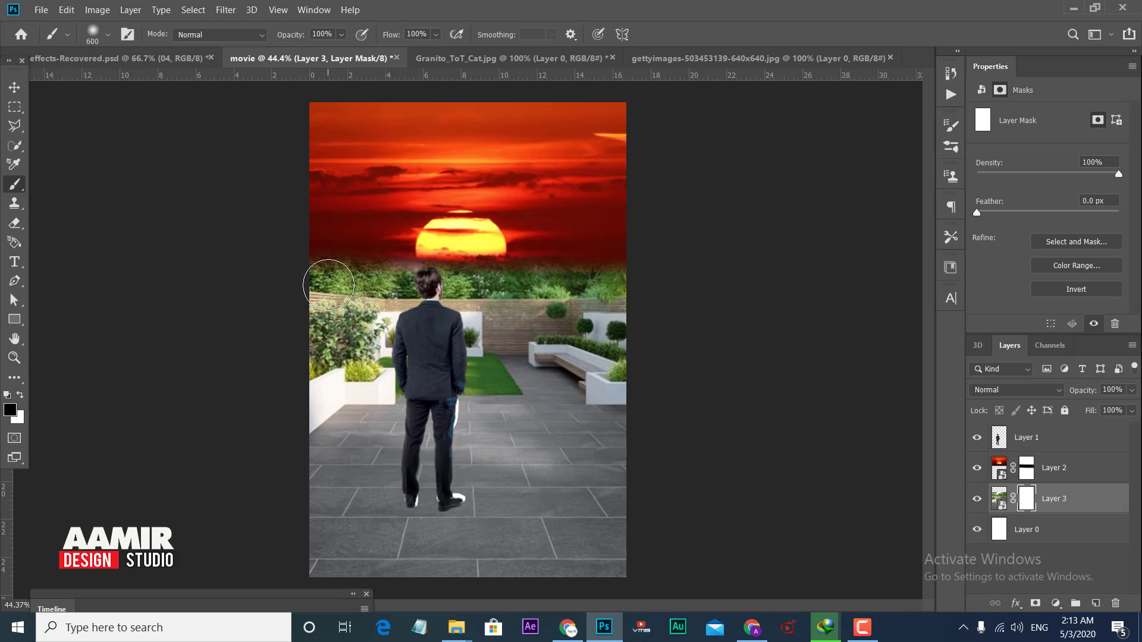
- Paint the hedges and bench into white haze, then move the man down onto the floor
{"action": "mouse_move", "coordinate": [309, 321]}
{"action": "left_mouse_down"}
{"action": "mouse_move", "coordinate": [579, 312]}
{"action": "mouse_move", "coordinate": [394, 314]}
{"action": "mouse_move", "coordinate": [636, 338]}
{"action": "mouse_move", "coordinate": [618, 350]}
{"action": "left_mouse_up"}
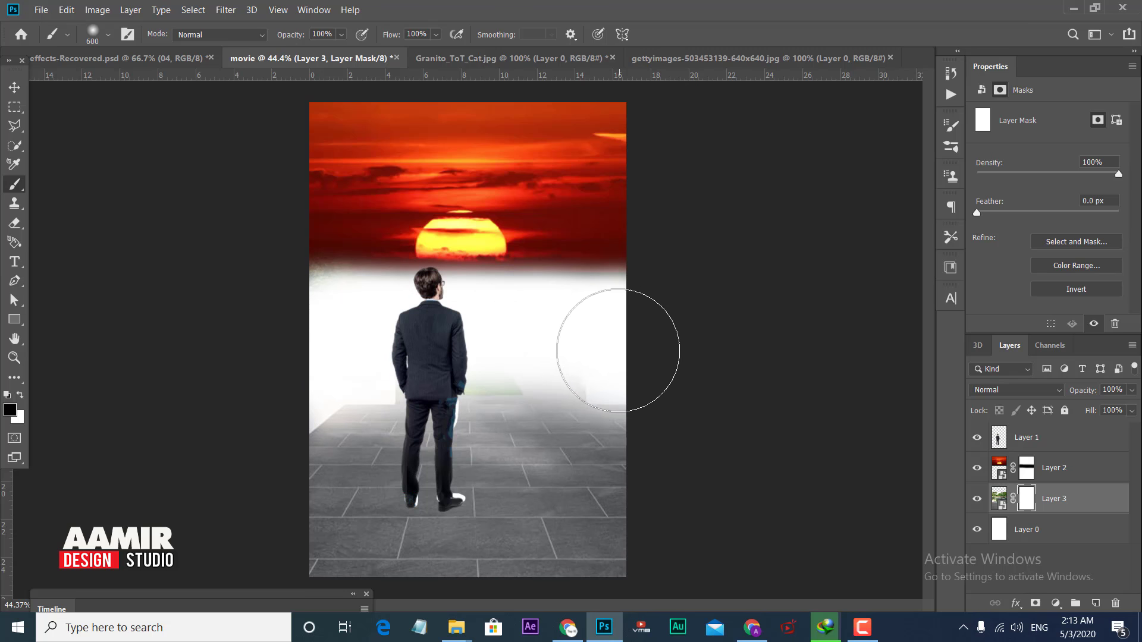
{"action": "left_click_drag", "start_coordinate": [617, 350], "coordinate": [512, 407]}
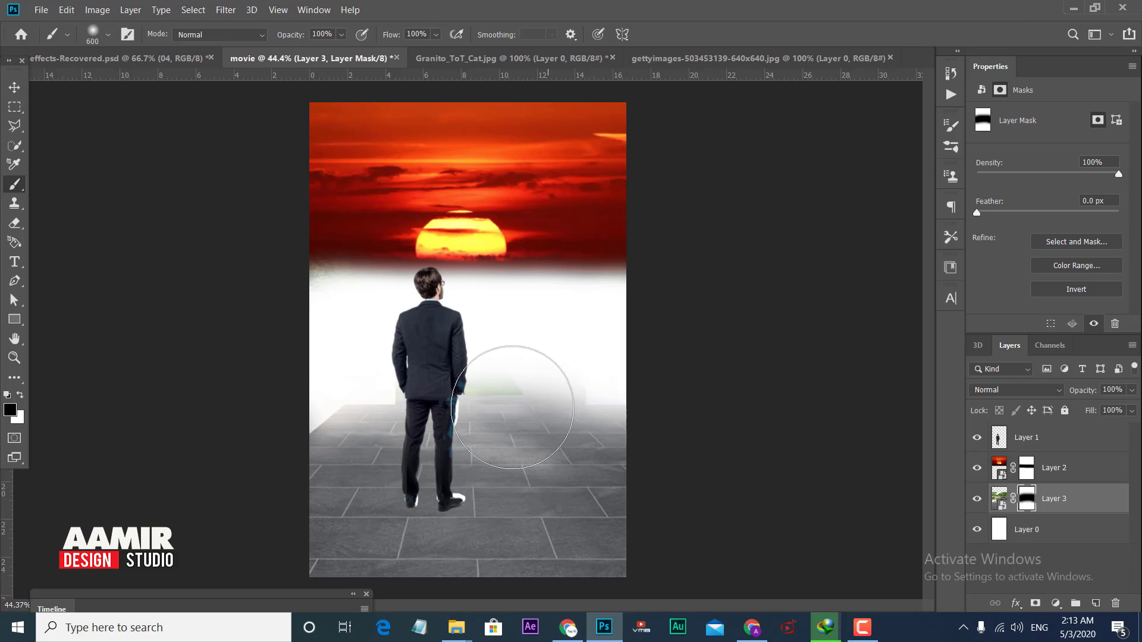
{"action": "key", "text": "v"}
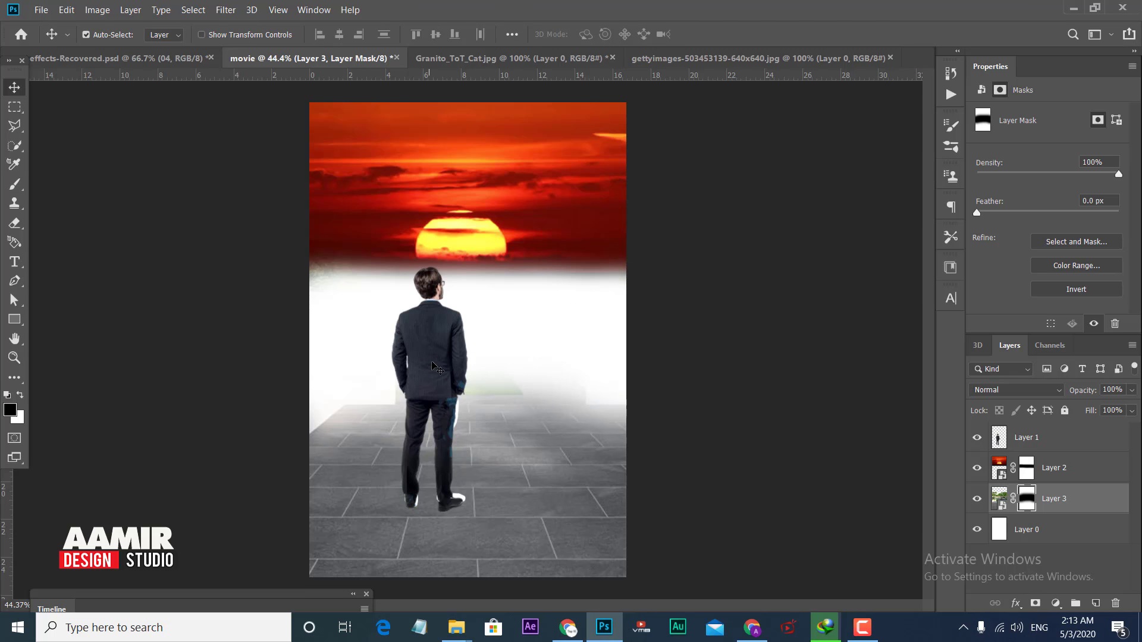
{"action": "mouse_move", "coordinate": [432, 363]}
{"action": "left_mouse_down"}
{"action": "mouse_move", "coordinate": [412, 405]}
{"action": "mouse_move", "coordinate": [445, 388]}
{"action": "left_mouse_up"}
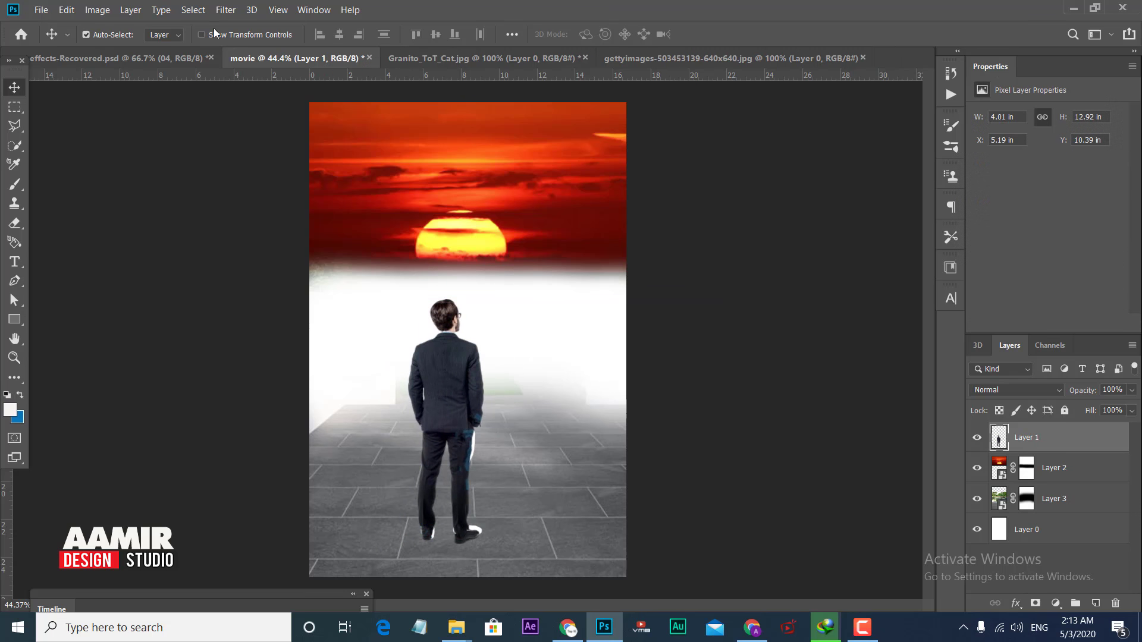
- Discard an inaccurate Select > Subject result and brush a Quick Selection over the whole man
{"action": "left_click", "coordinate": [192, 10]}
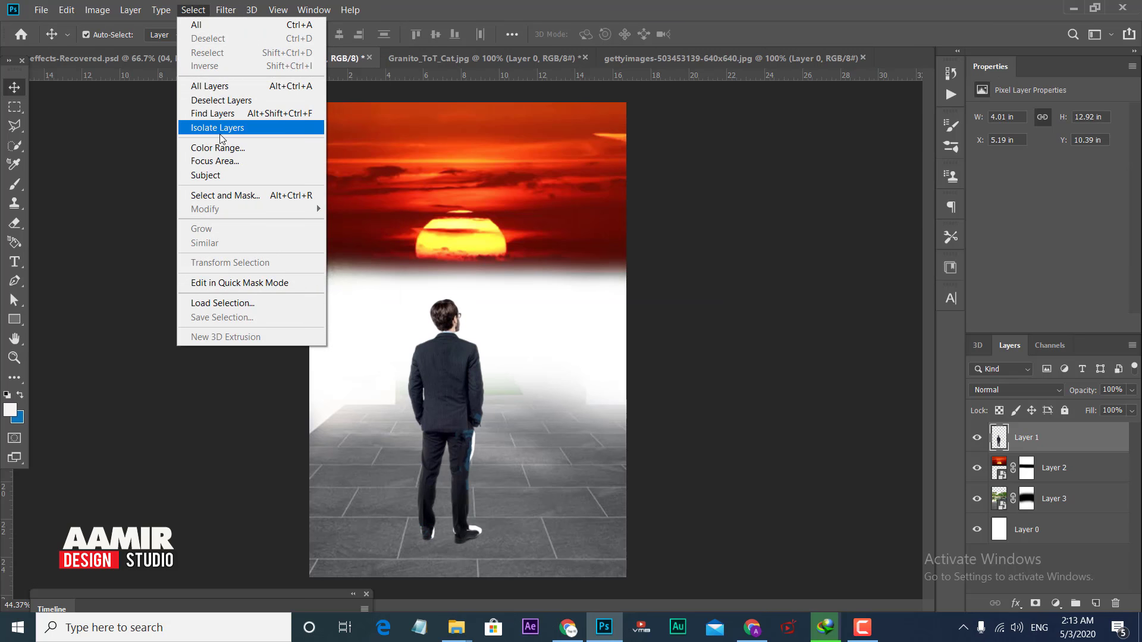
{"action": "left_click", "coordinate": [225, 180]}
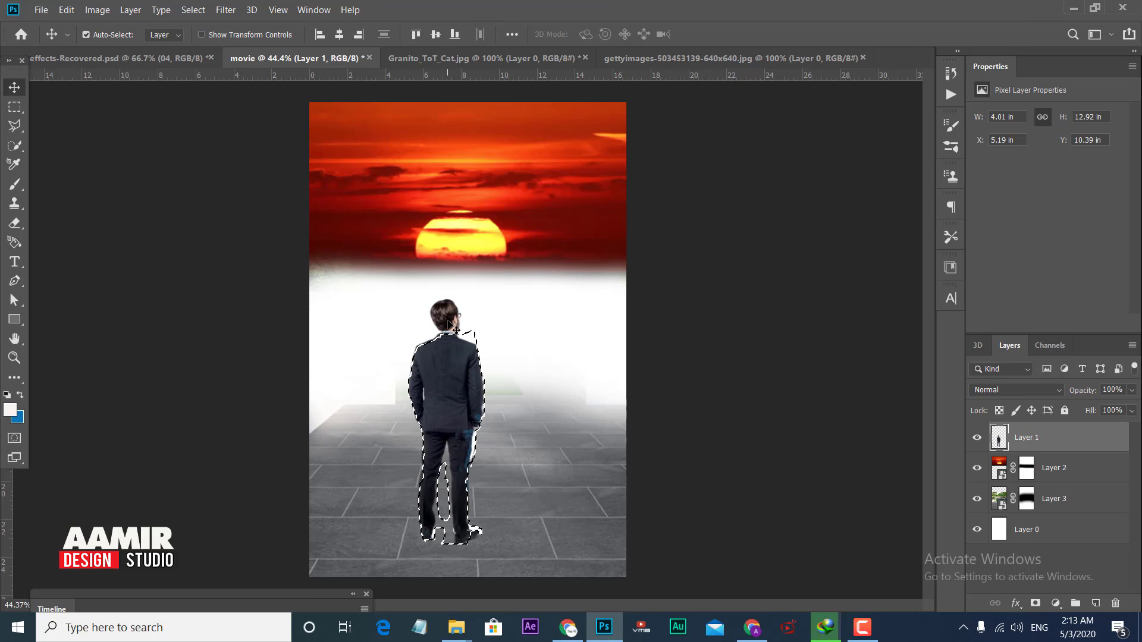
{"action": "key", "text": "ctrl+d"}
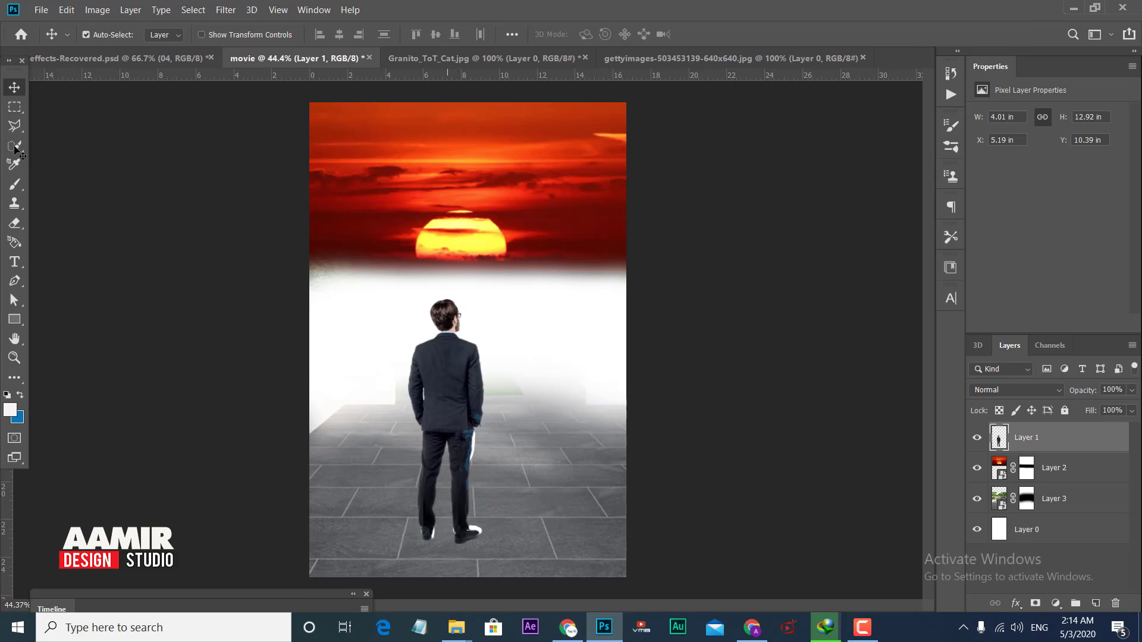
{"action": "right_click", "coordinate": [18, 149]}
{"action": "left_click", "coordinate": [69, 160]}
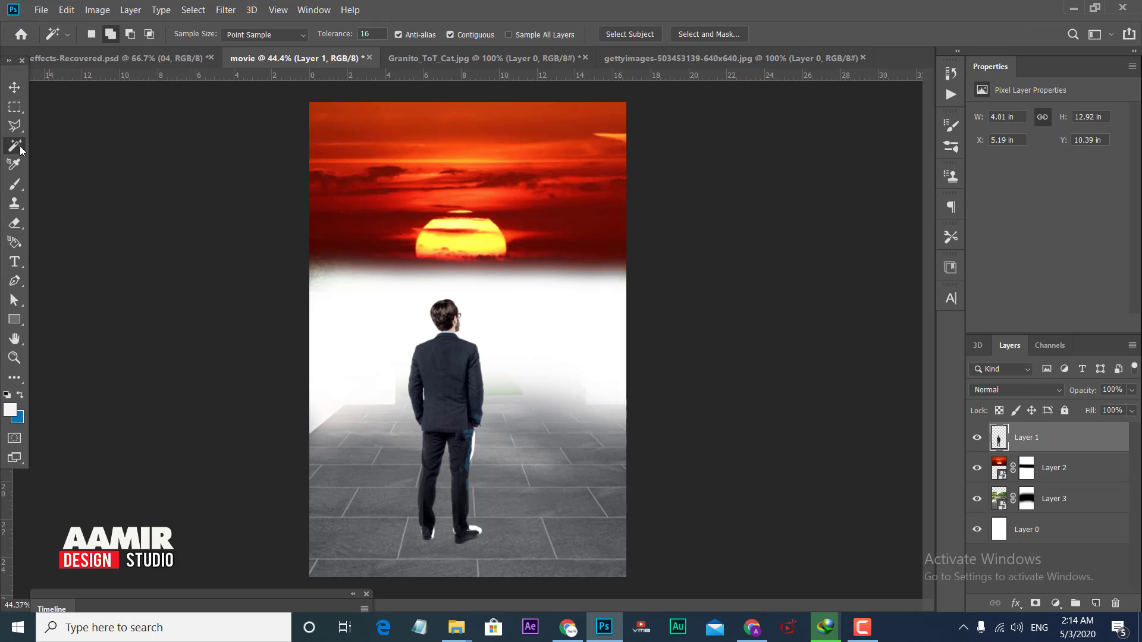
{"action": "right_click", "coordinate": [21, 148]}
{"action": "left_click", "coordinate": [65, 147]}
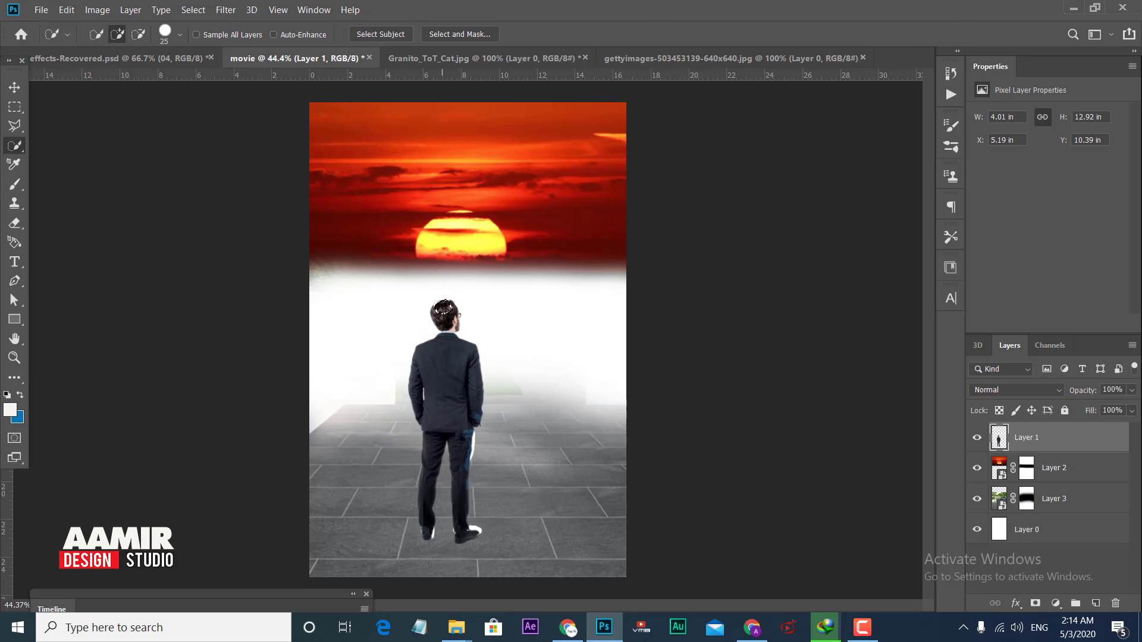
{"action": "left_click_drag", "start_coordinate": [446, 340], "coordinate": [447, 377]}
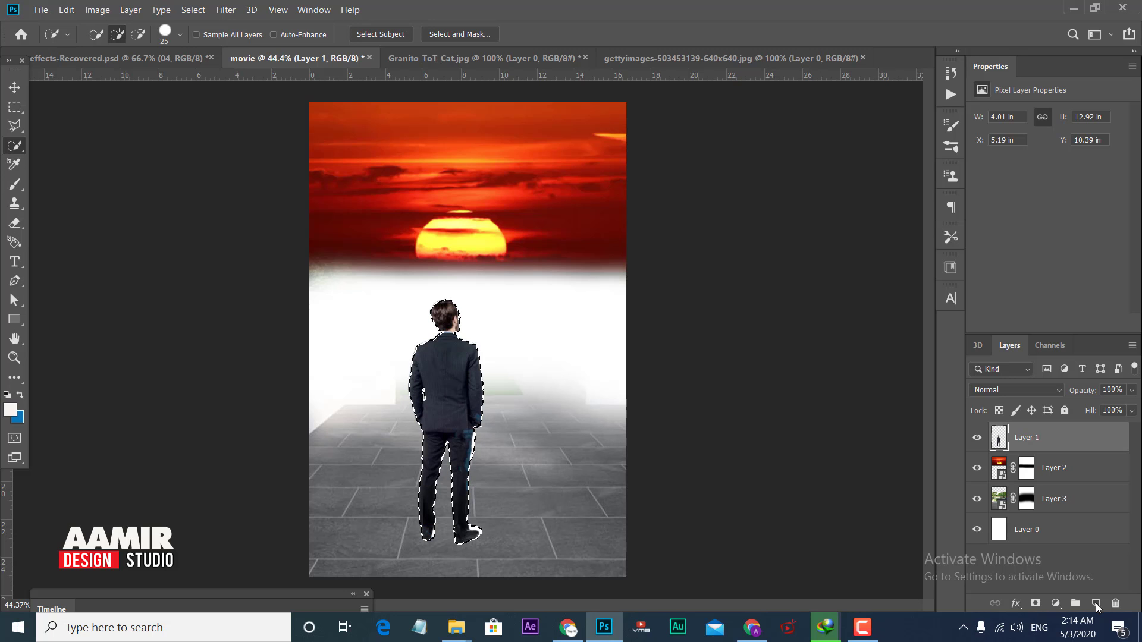
- On a new Layer 4, fill the man's selection with near-black 212221 and deselect
{"action": "left_click", "coordinate": [1095, 603]}
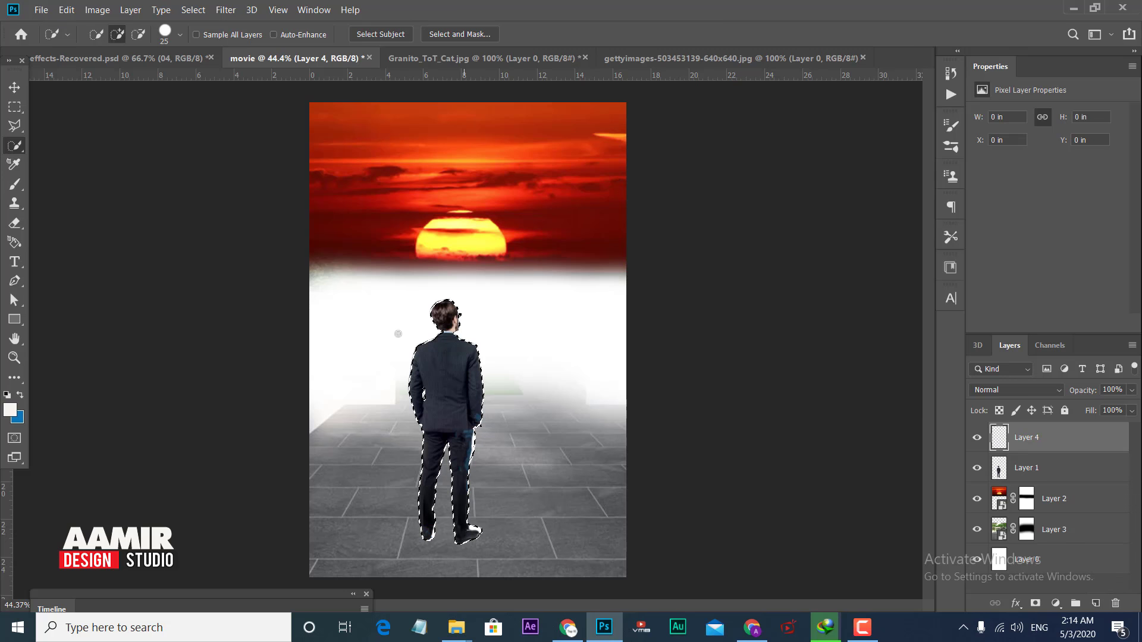
{"action": "left_click", "coordinate": [69, 10]}
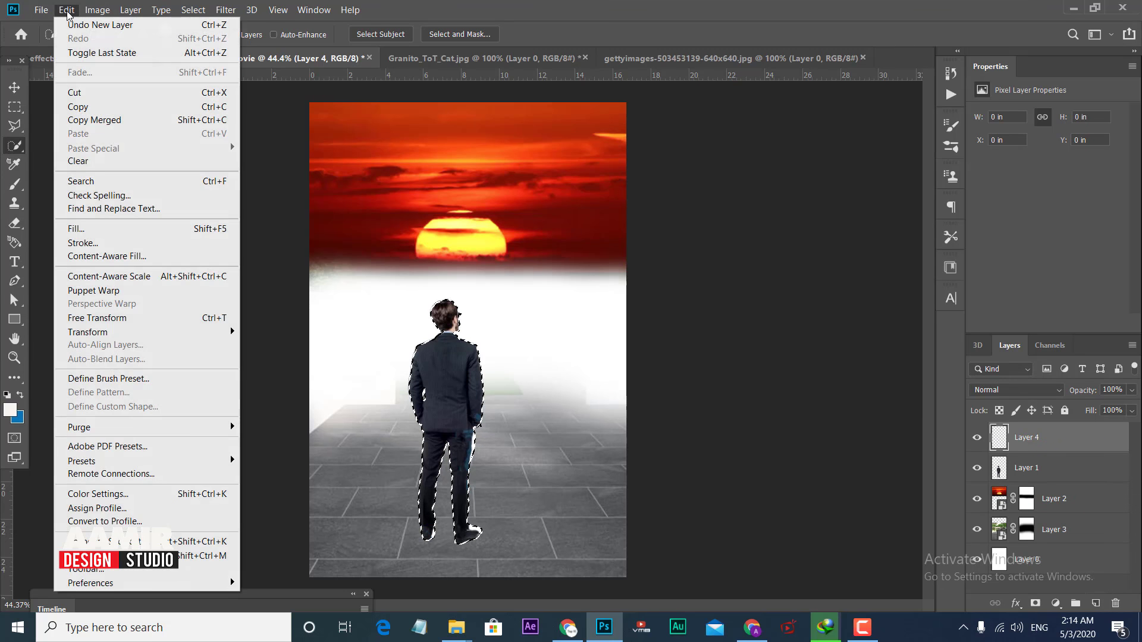
{"action": "left_click", "coordinate": [116, 231]}
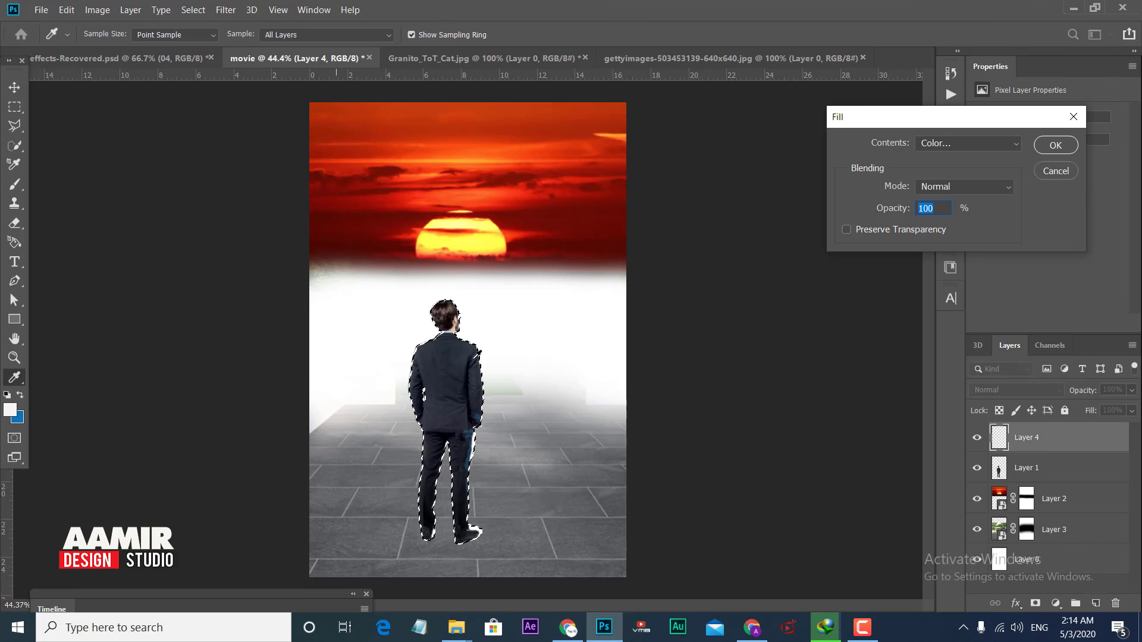
{"action": "left_click", "coordinate": [966, 143]}
{"action": "left_click", "coordinate": [953, 190]}
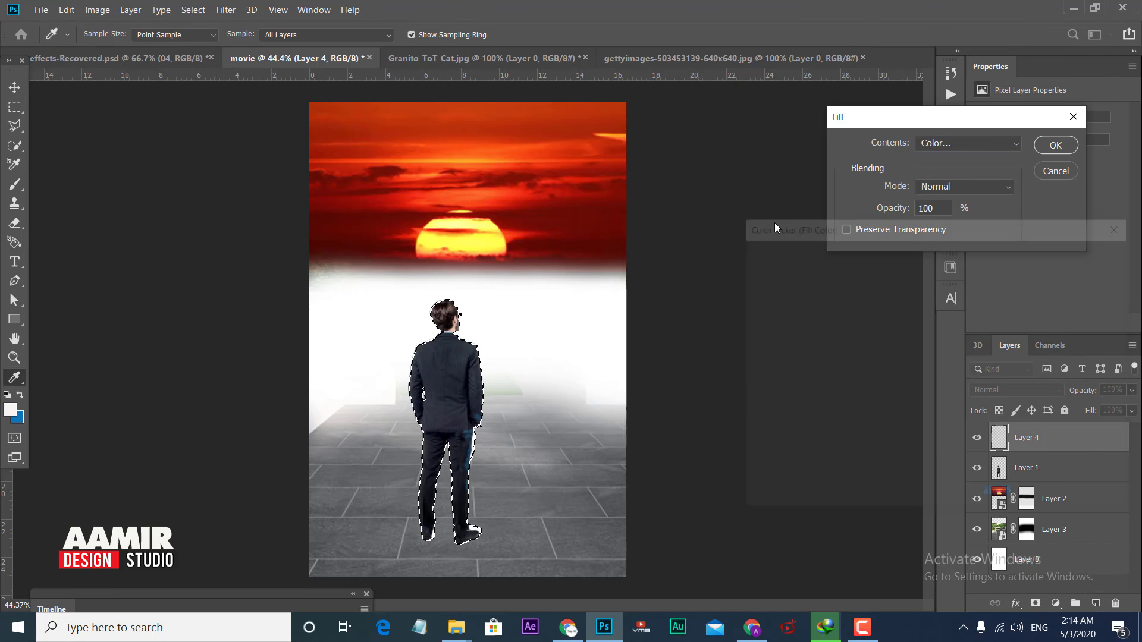
{"action": "left_click", "coordinate": [754, 424]}
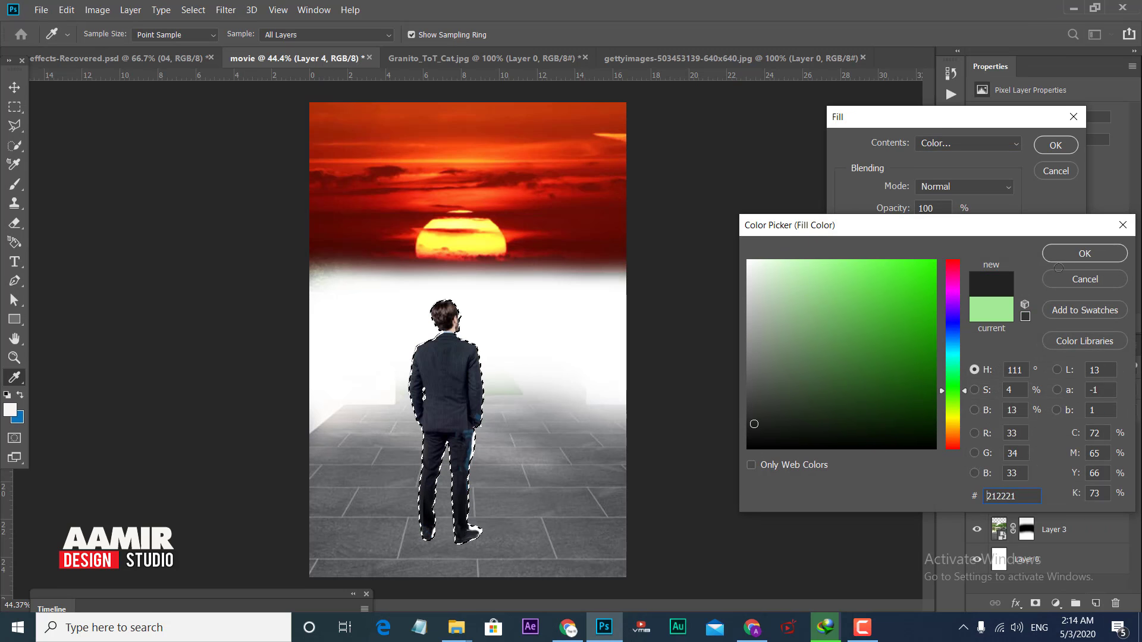
{"action": "left_click", "coordinate": [1063, 254]}
{"action": "left_click", "coordinate": [1055, 145]}
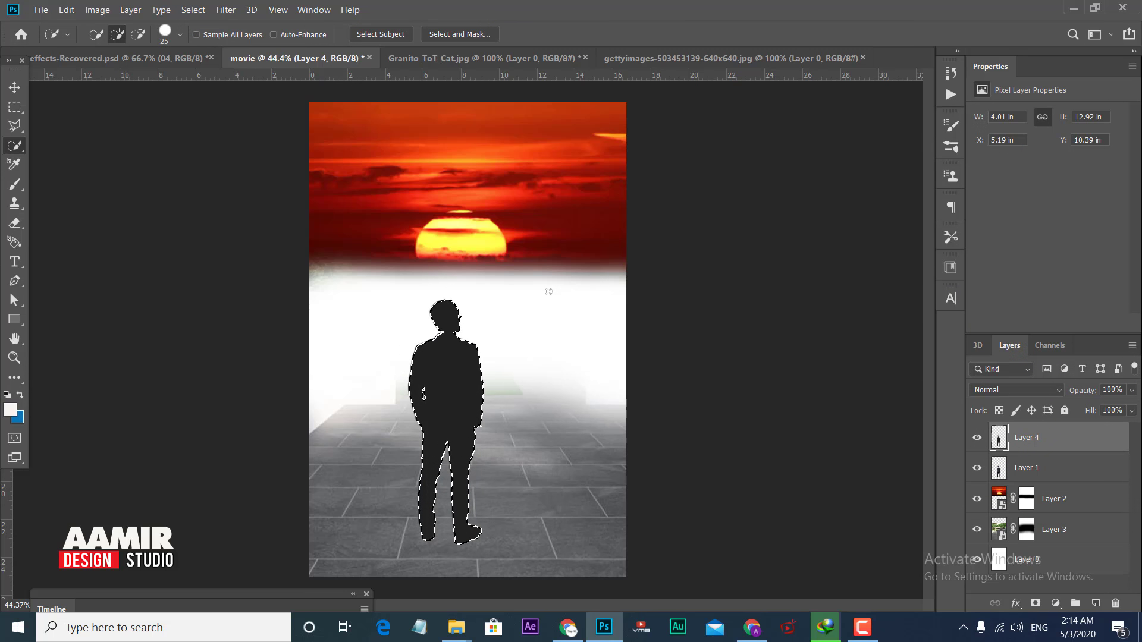
{"action": "key", "text": "ctrl+d"}
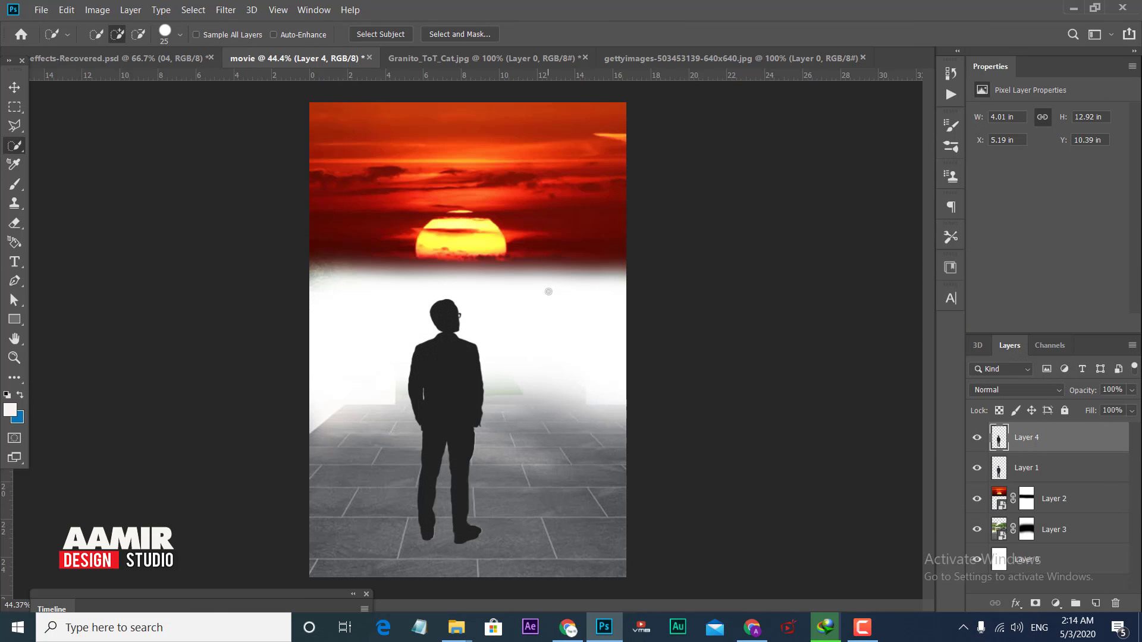
- Distort the silhouette, squashing it downward into a flattened shadow on the floor
{"action": "key", "text": "ctrl+t"}
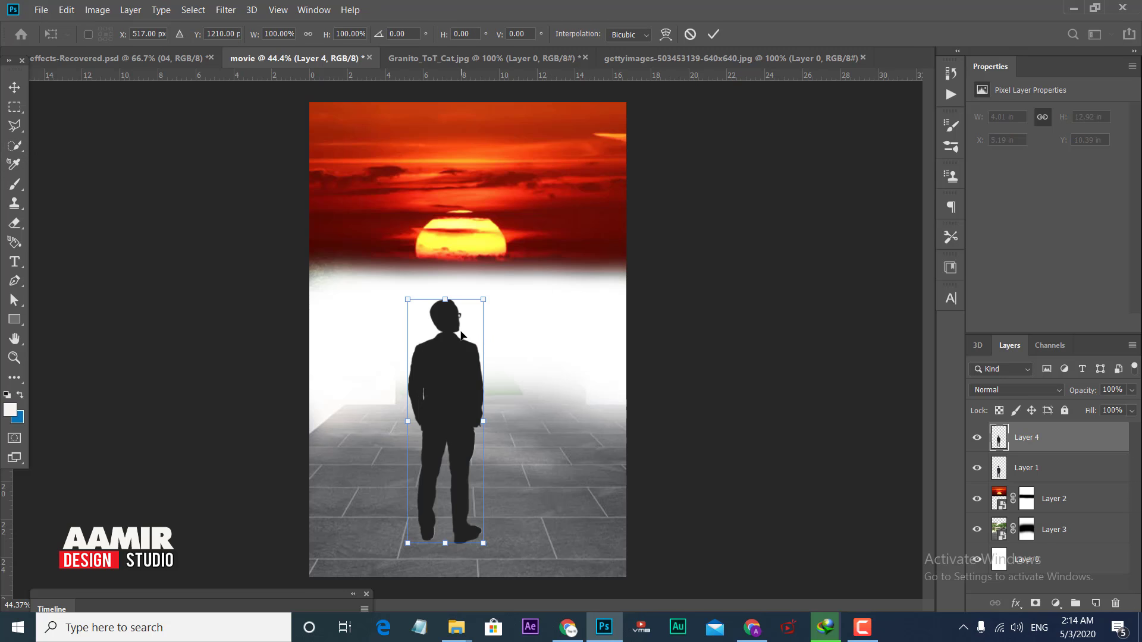
{"action": "right_click", "coordinate": [460, 334]}
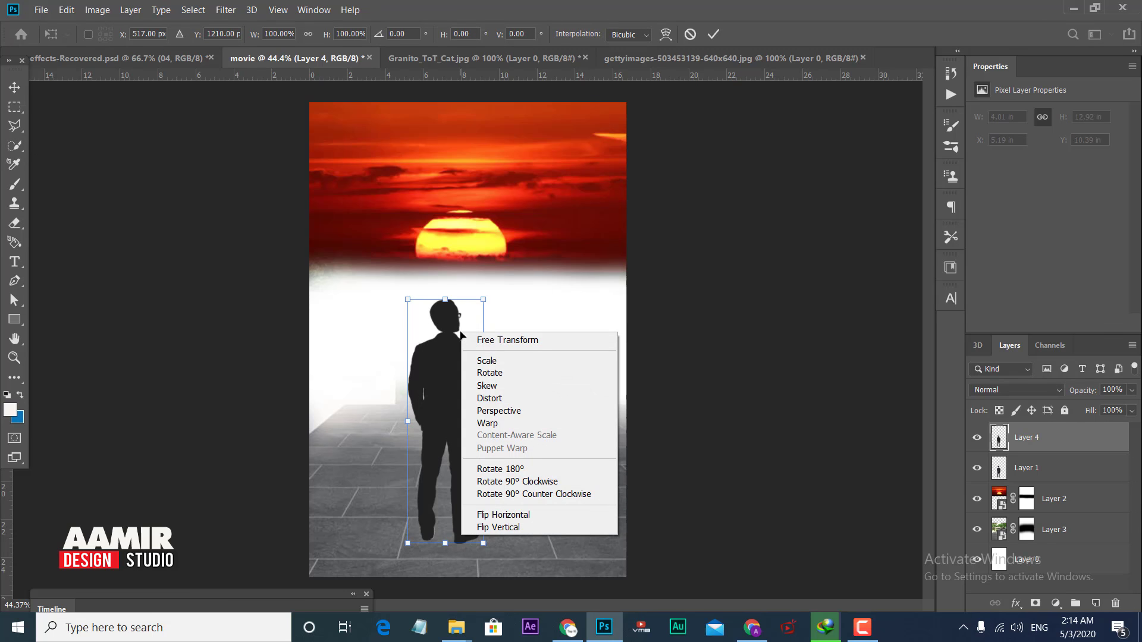
{"action": "left_click", "coordinate": [475, 399]}
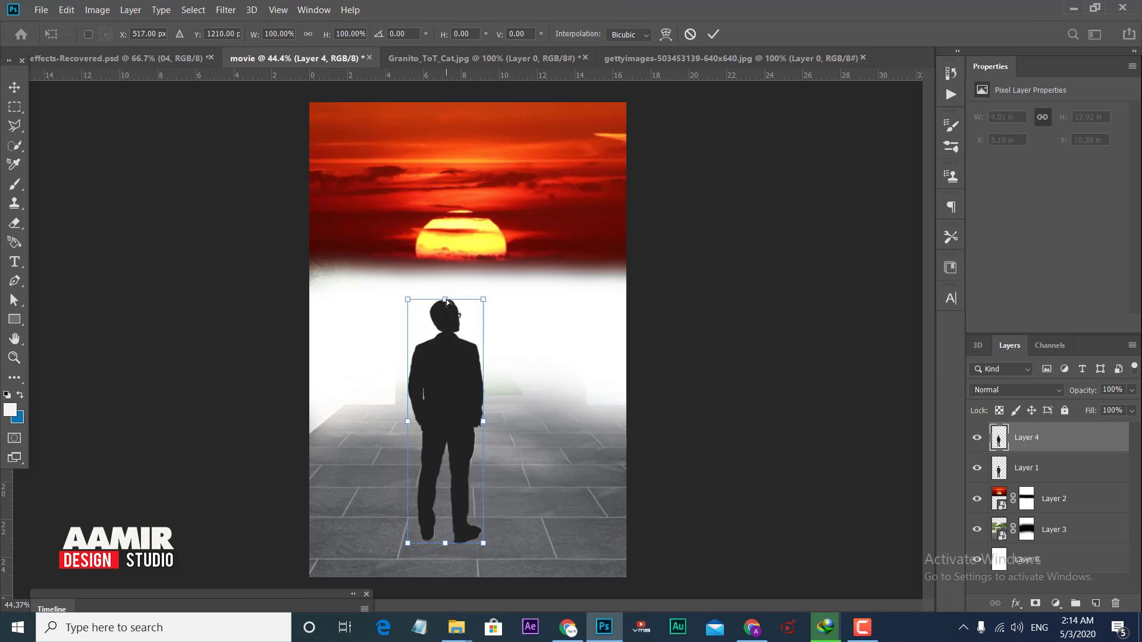
{"action": "left_click_drag", "start_coordinate": [445, 299], "coordinate": [377, 571]}
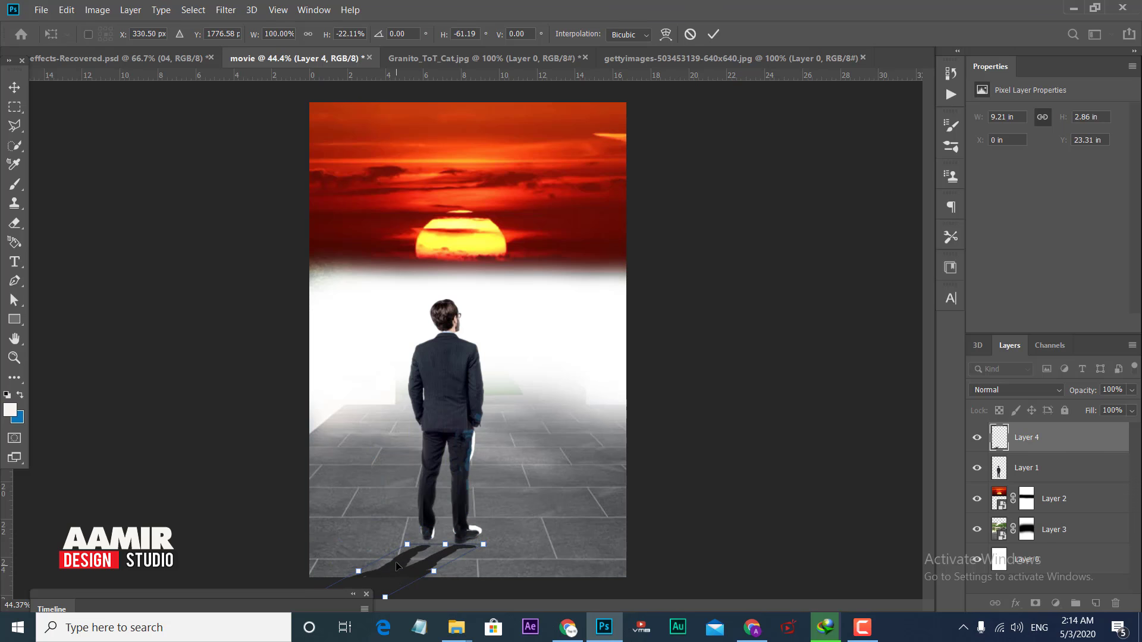
- Fine-tune the shadow's position up to the man's feet and commit the transform
{"action": "left_click_drag", "start_coordinate": [397, 566], "coordinate": [399, 564]}
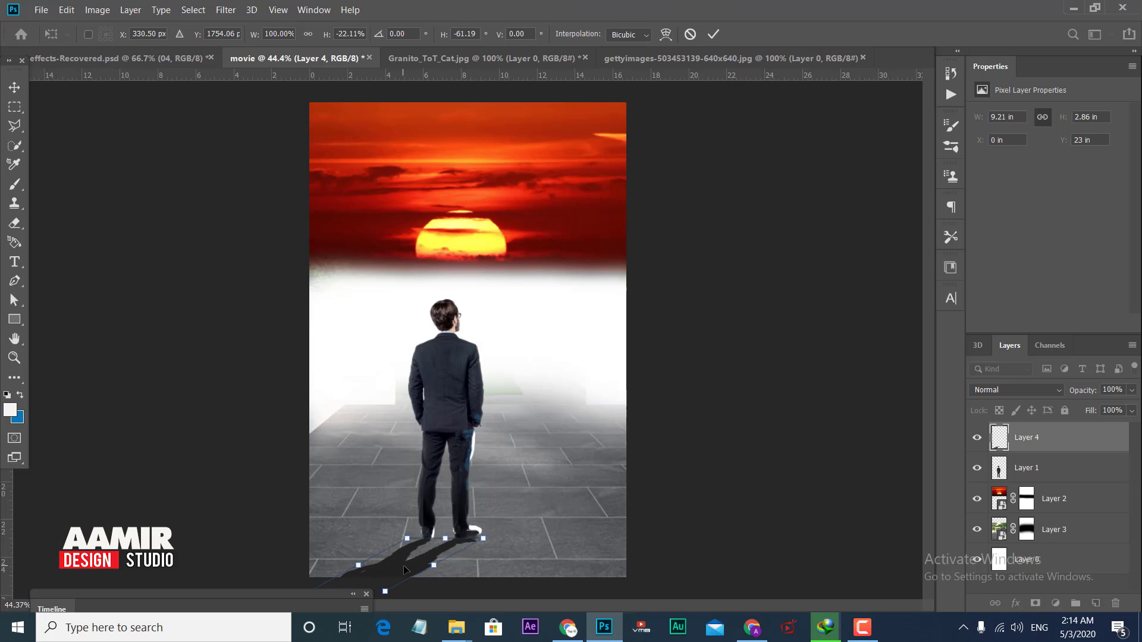
{"action": "key", "text": "ctrl+z"}
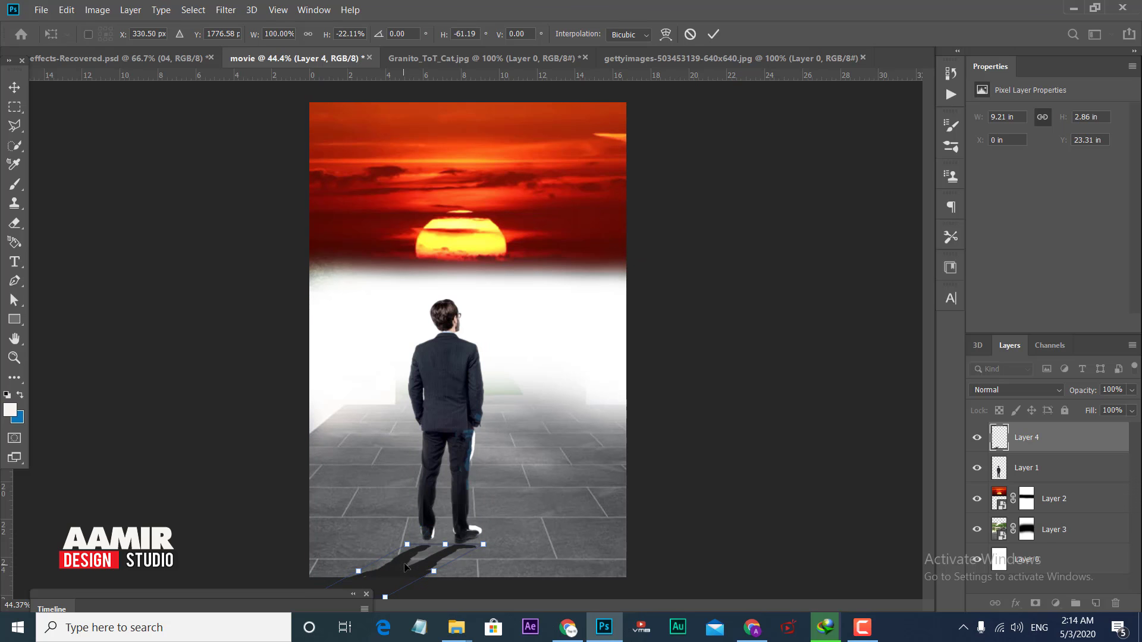
{"action": "left_click_drag", "start_coordinate": [404, 566], "coordinate": [406, 565]}
{"action": "key", "text": "shift+Up"}
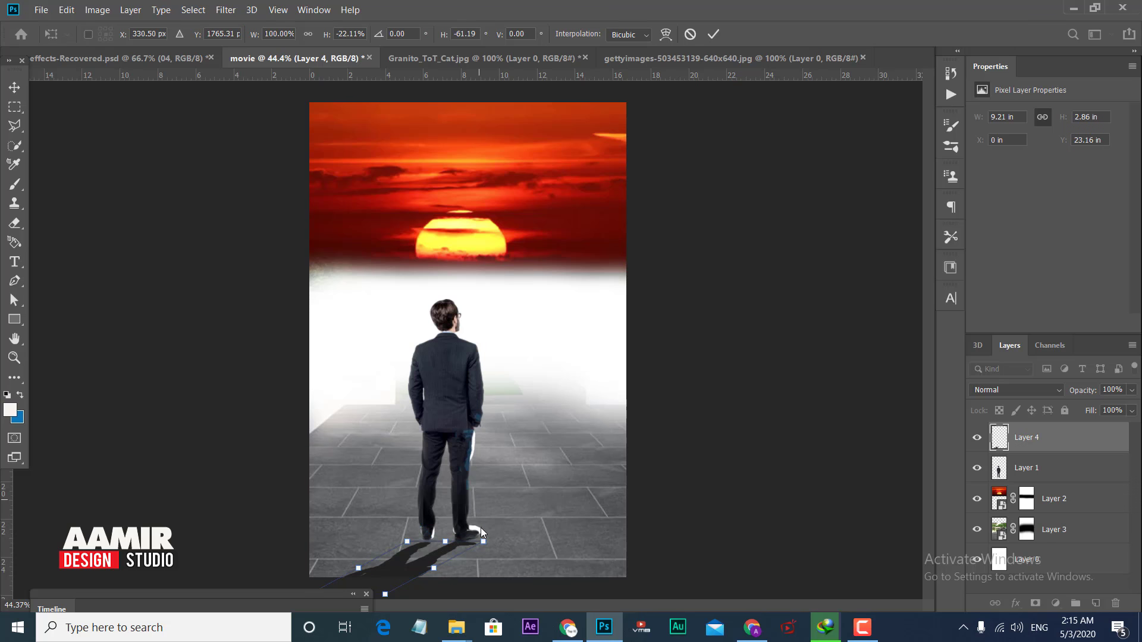
{"action": "key", "text": "Return"}
{"action": "key", "text": "w"}
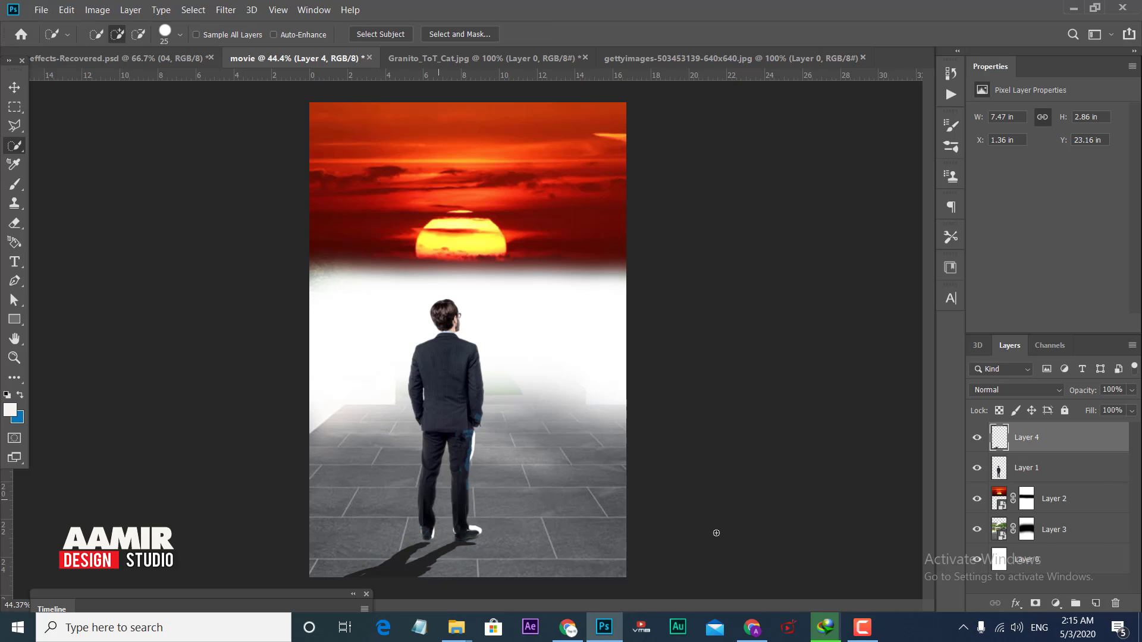
- Drop Layer 4's opacity to 73% and nudge the shadow slightly under the feet
{"action": "left_click", "coordinate": [1131, 390]}
{"action": "left_click_drag", "start_coordinate": [1133, 406], "coordinate": [1115, 408]}
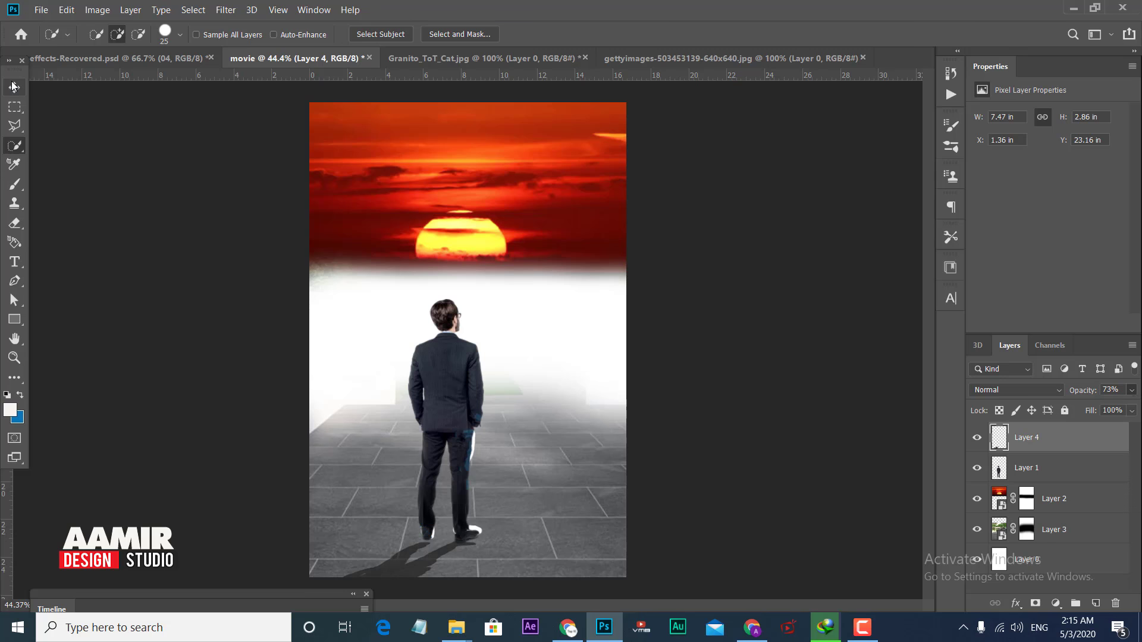
{"action": "key", "text": "v"}
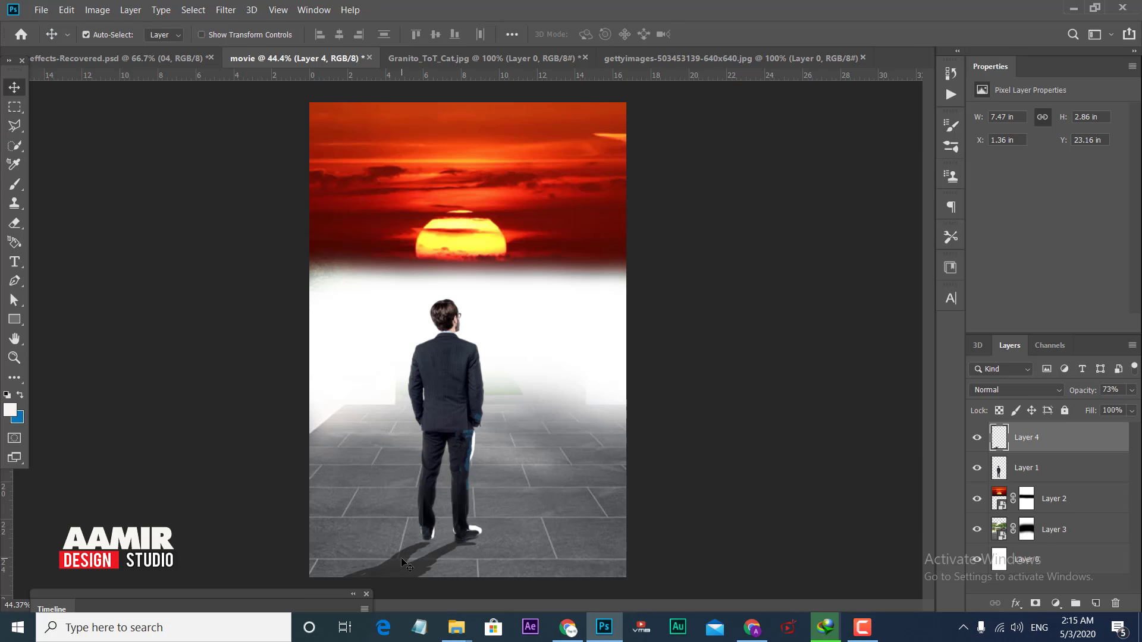
{"action": "left_click_drag", "start_coordinate": [404, 557], "coordinate": [401, 558]}
- Stretch the man on Layer 1 taller and shift him left, then move his shadow and the sunset sky to match
{"action": "left_click", "coordinate": [443, 355]}
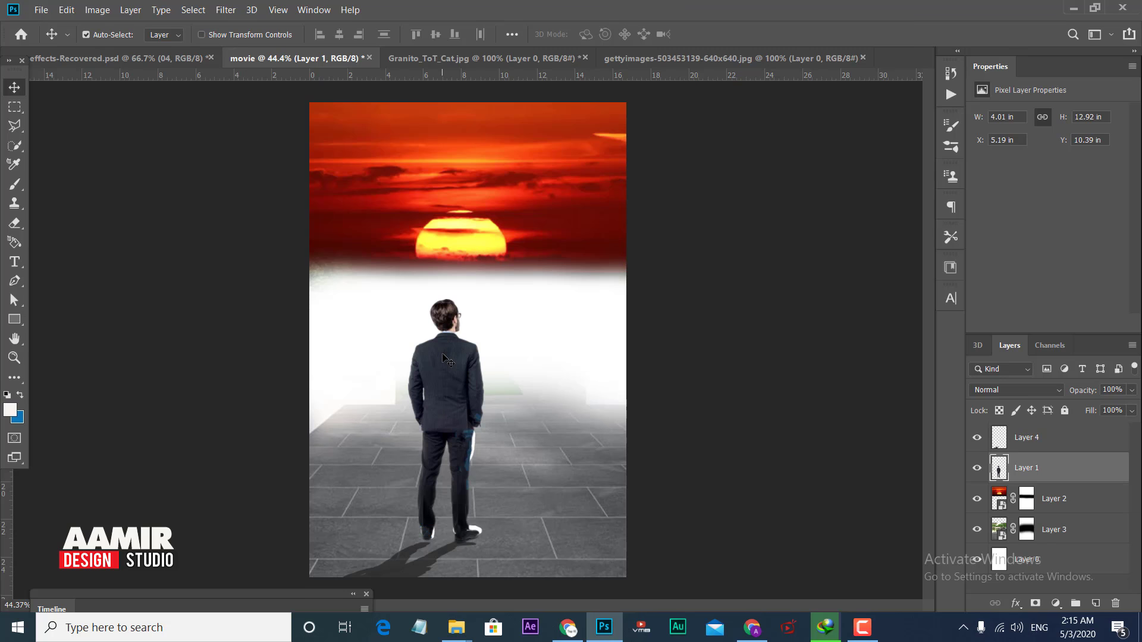
{"action": "key", "text": "ctrl+t"}
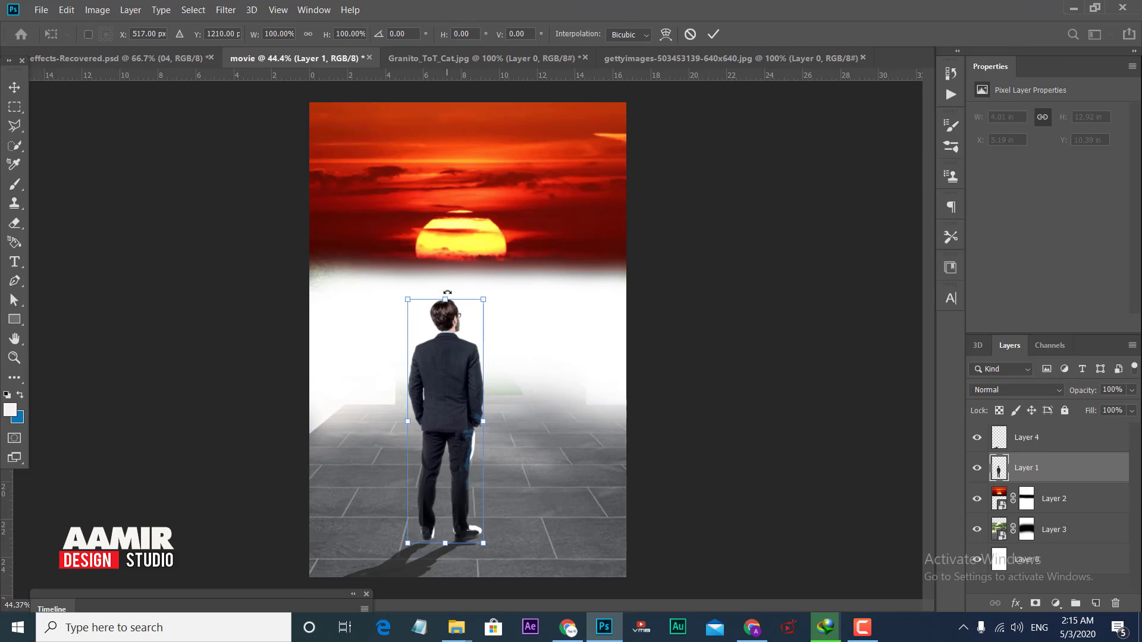
{"action": "left_click_drag", "start_coordinate": [447, 296], "coordinate": [445, 246]}
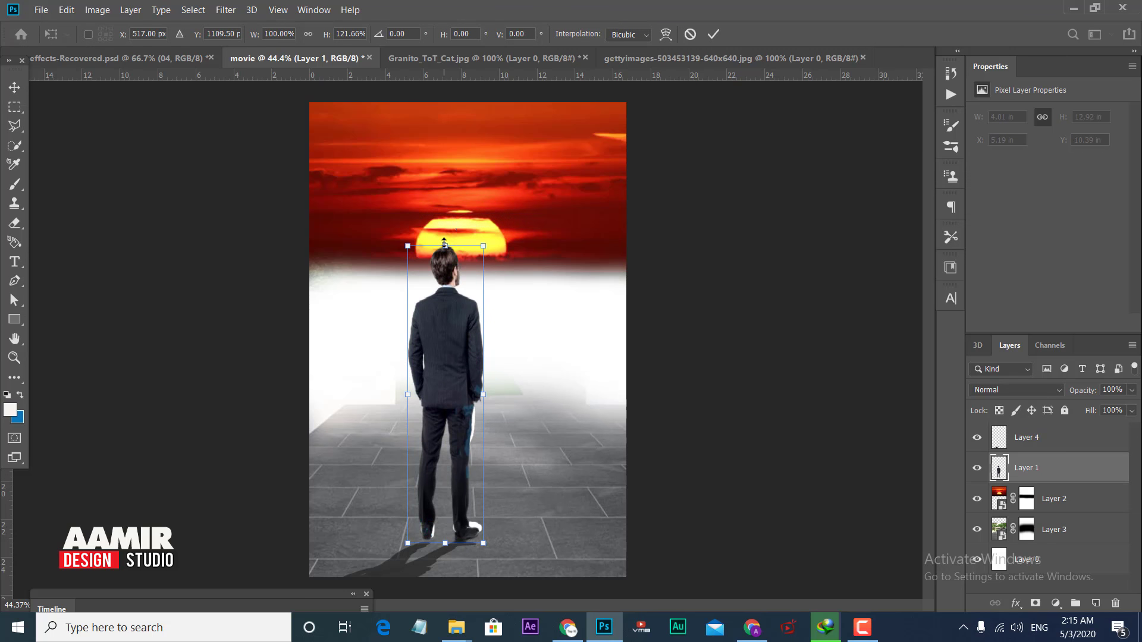
{"action": "left_click_drag", "start_coordinate": [444, 323], "coordinate": [424, 332]}
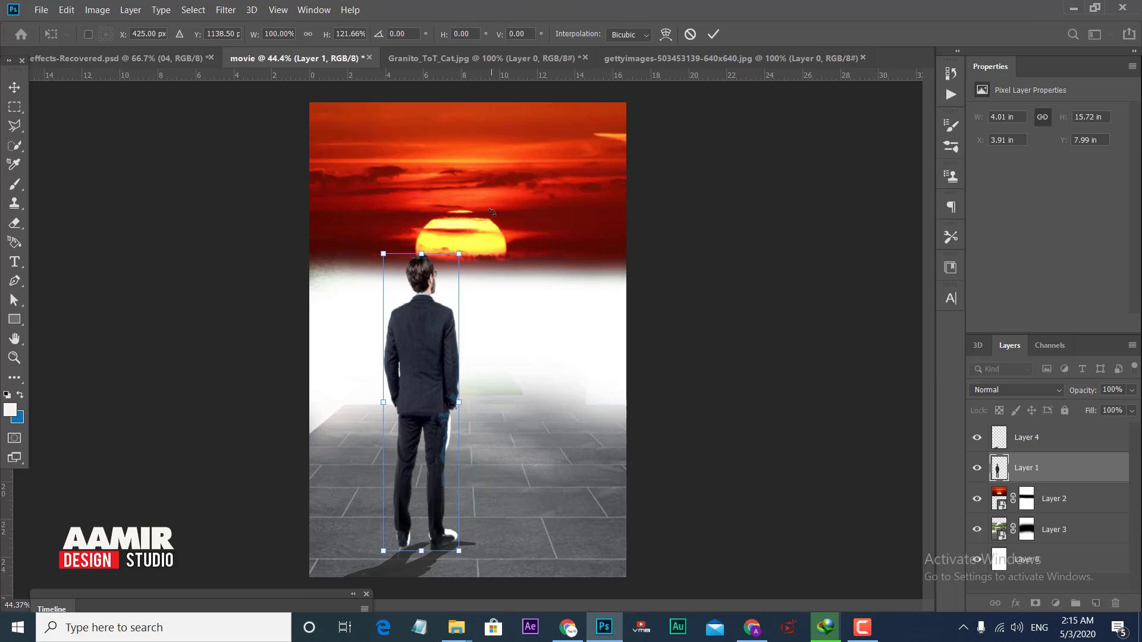
{"action": "key", "text": "Return"}
{"action": "left_click_drag", "start_coordinate": [397, 568], "coordinate": [390, 567]}
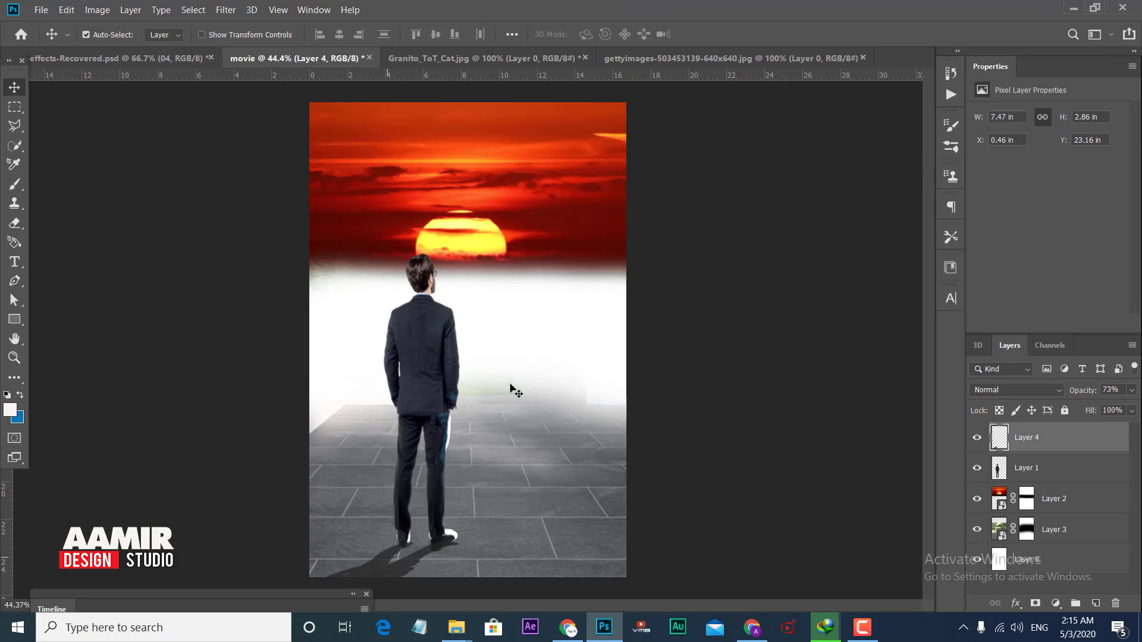
{"action": "mouse_move", "coordinate": [530, 240]}
{"action": "left_mouse_down"}
{"action": "mouse_move", "coordinate": [528, 223]}
{"action": "mouse_move", "coordinate": [529, 240]}
{"action": "left_mouse_up"}
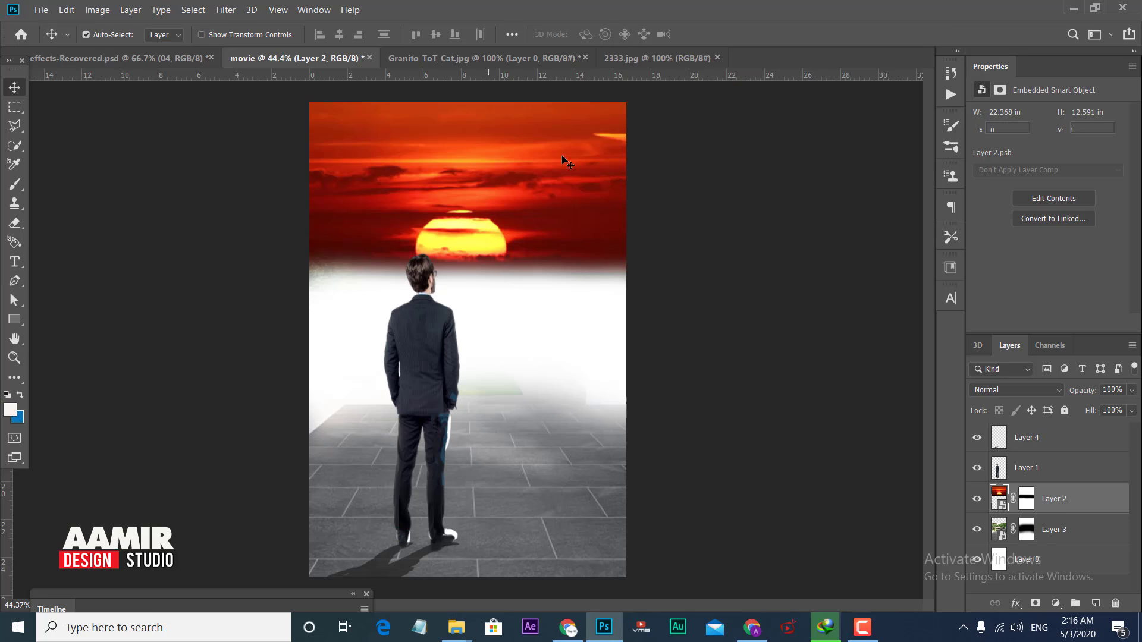
- Unlock the 2333.jpg leather texture's background and drag it into the poster
{"action": "left_click", "coordinate": [654, 58]}
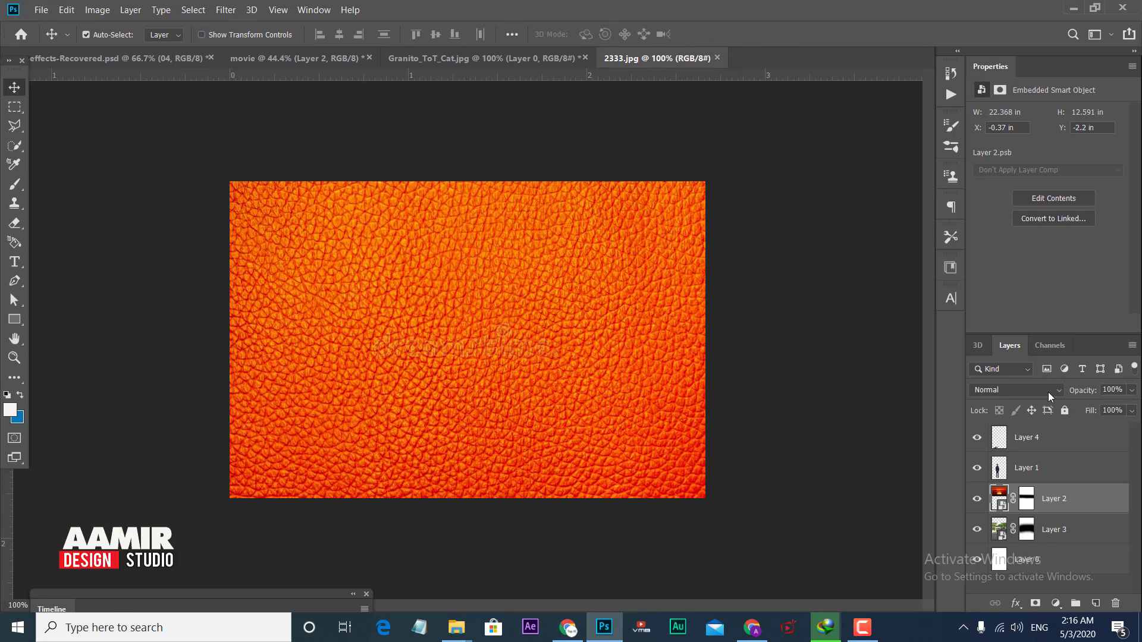
{"action": "left_click", "coordinate": [1113, 435]}
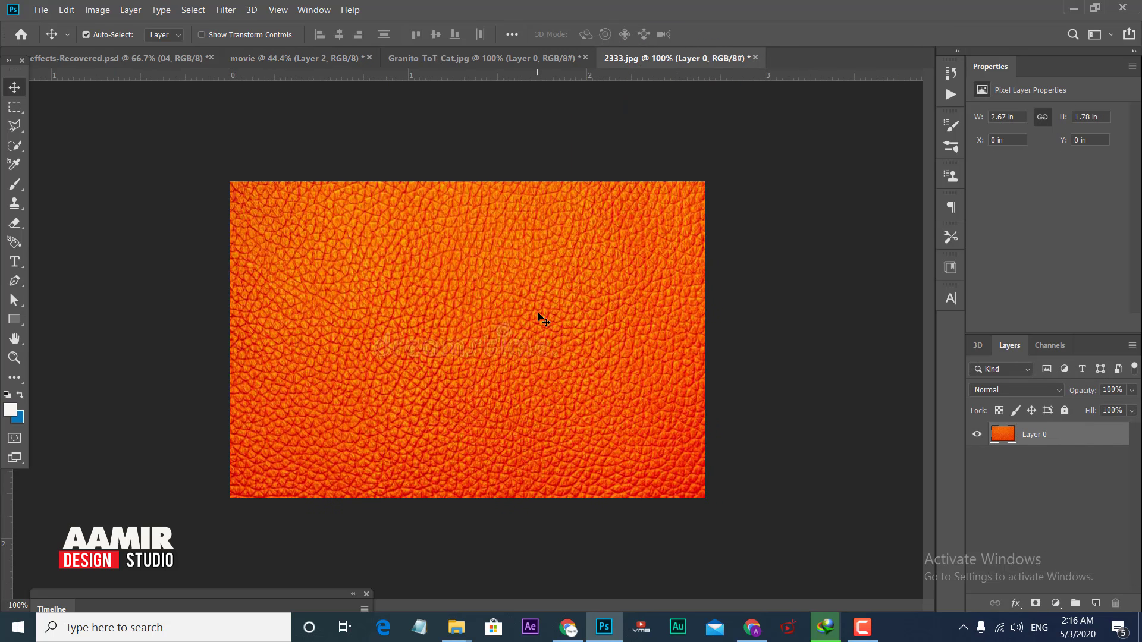
{"action": "mouse_move", "coordinate": [538, 319]}
{"action": "left_mouse_down"}
{"action": "mouse_move", "coordinate": [288, 62]}
{"action": "mouse_move", "coordinate": [459, 195]}
{"action": "left_mouse_up"}
{"action": "key", "text": "ctrl"}
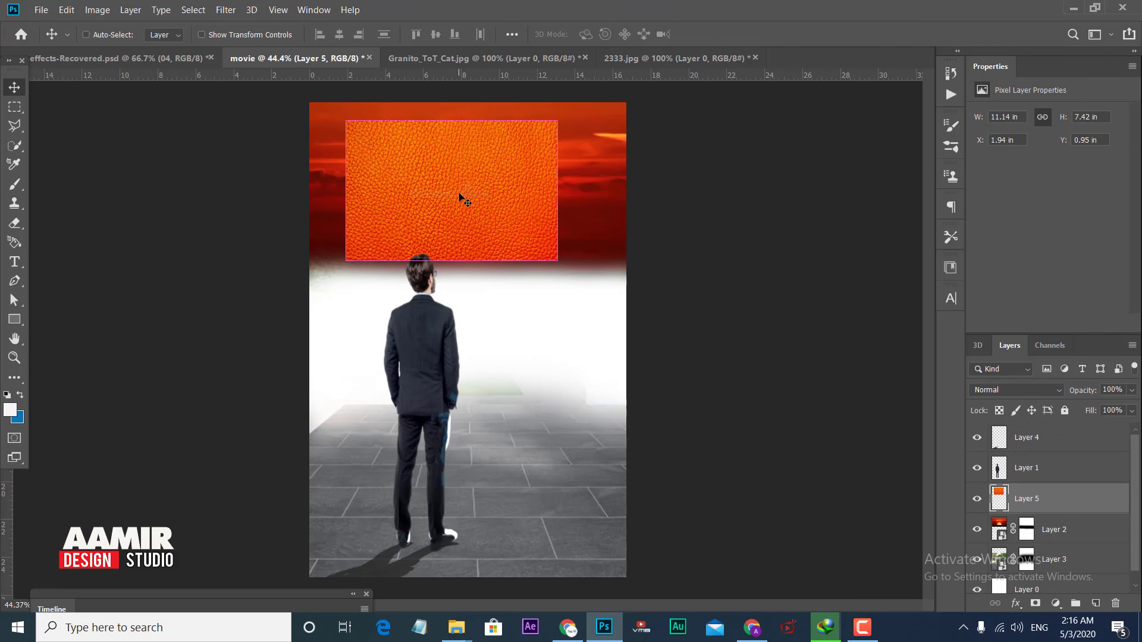
- Scale the leather texture (Layer 5) to W 170%, H 70% across the top half
{"action": "key", "text": "ctrl+t"}
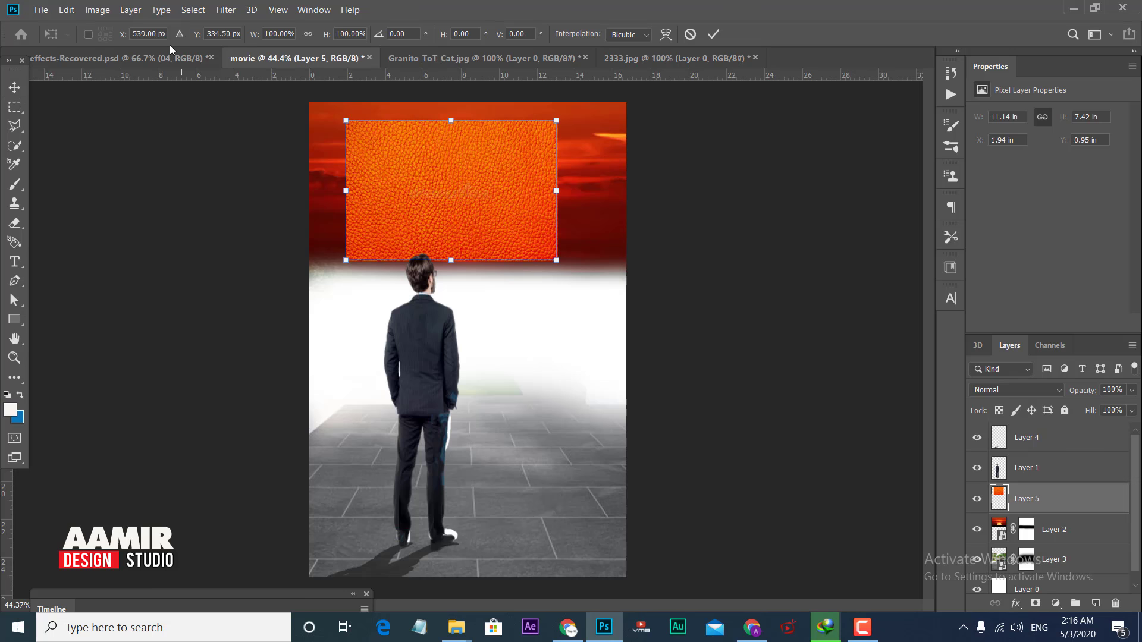
{"action": "left_click_drag", "start_coordinate": [326, 36], "coordinate": [376, 43]}
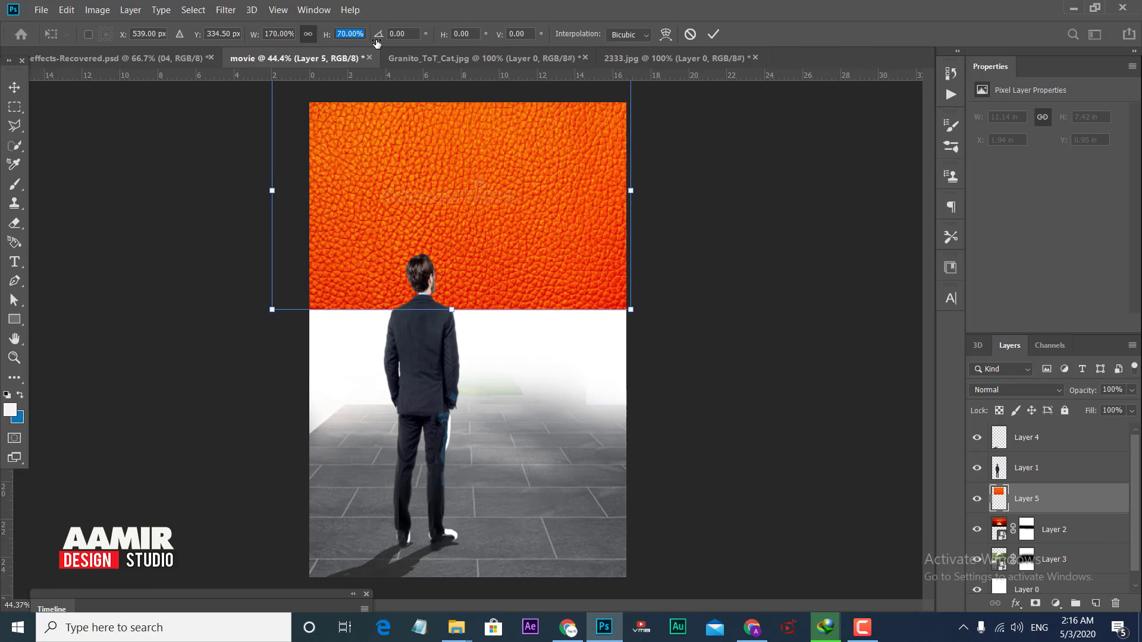
{"action": "key", "text": "Return"}
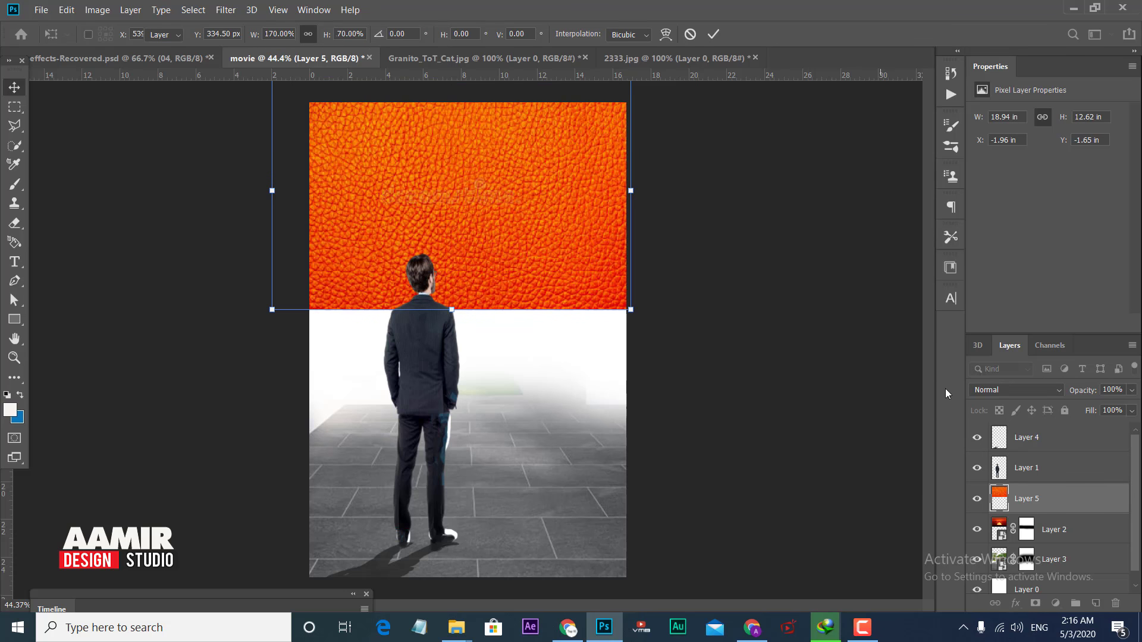
{"action": "left_click", "coordinate": [998, 388]}
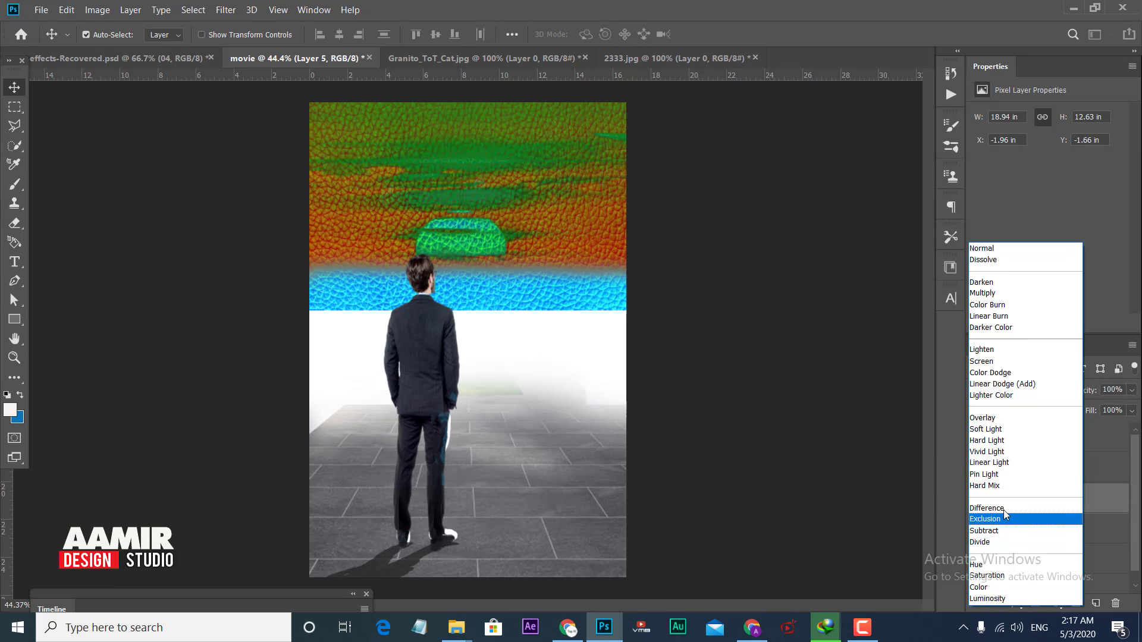
- Set the leather texture Layer 5's blend mode to Soft Light
{"action": "left_click", "coordinate": [1019, 431]}
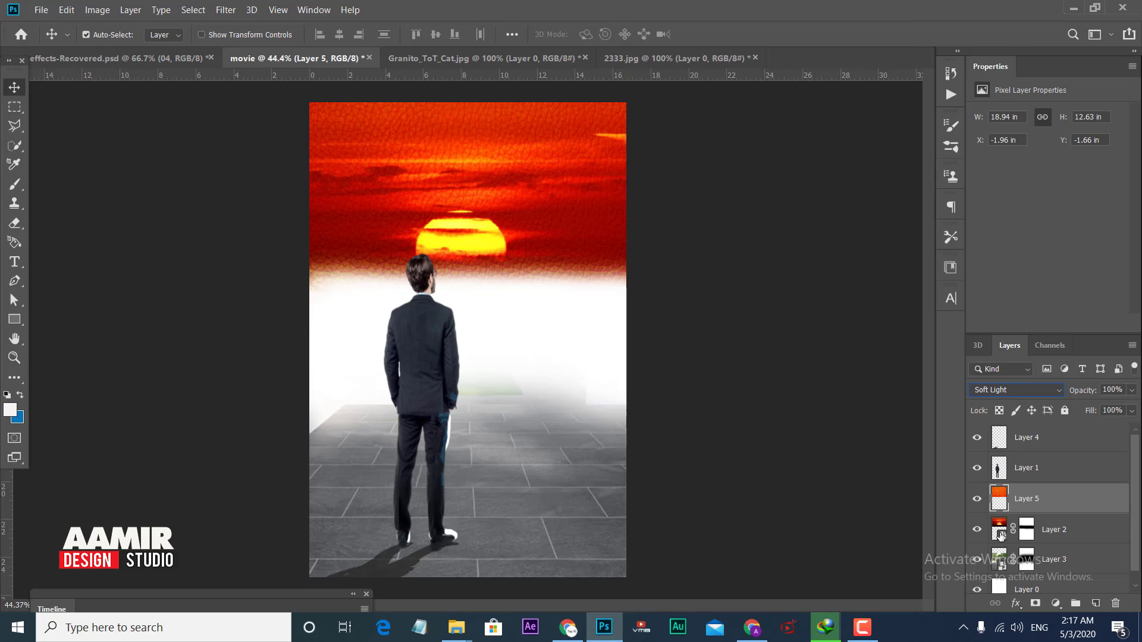
{"action": "scroll", "coordinate": [1028, 546], "scroll_direction": "down", "scroll_amount": 1}
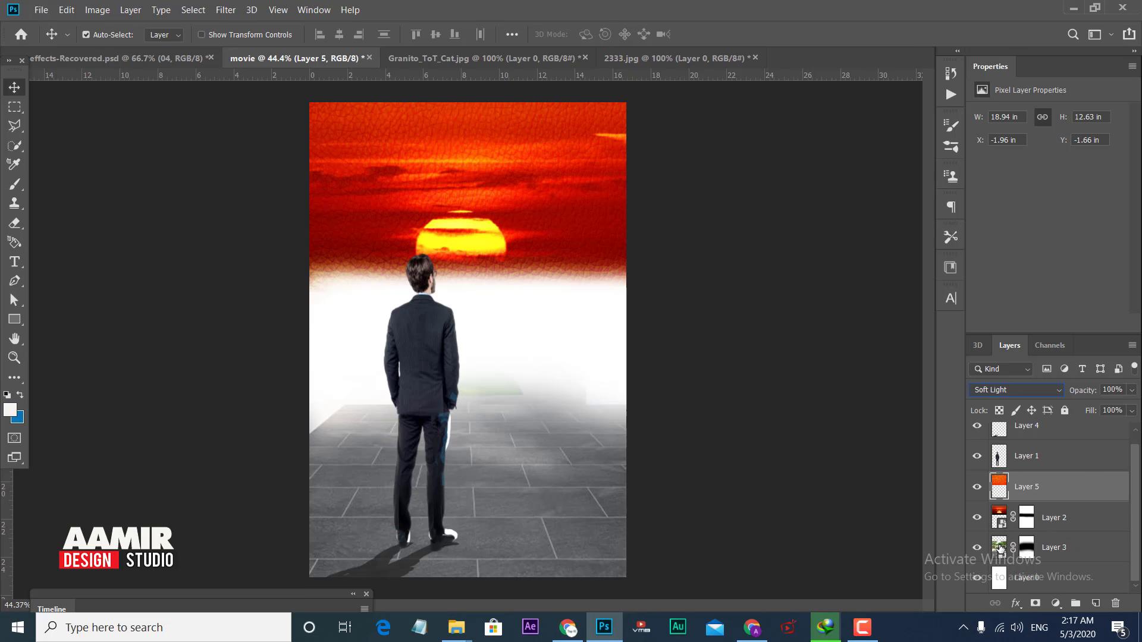
- Alt-drag a copy of Layer 5 down over the tiled floor and place it below Layer 2
{"action": "left_click", "coordinate": [1000, 553]}
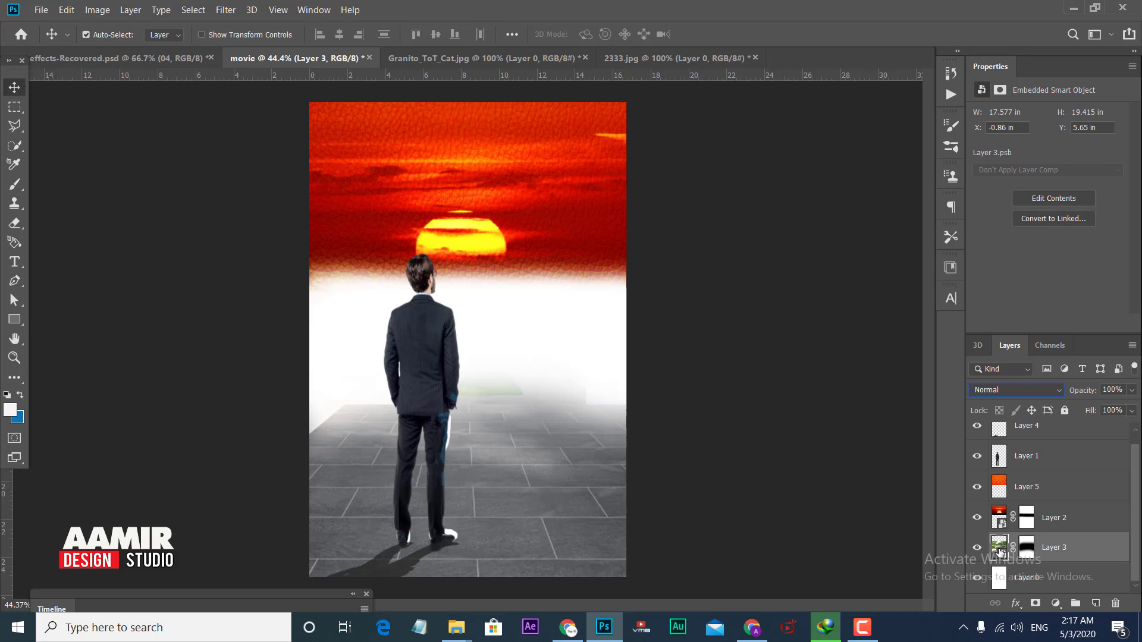
{"action": "left_click_drag", "start_coordinate": [513, 239], "coordinate": [510, 335]}
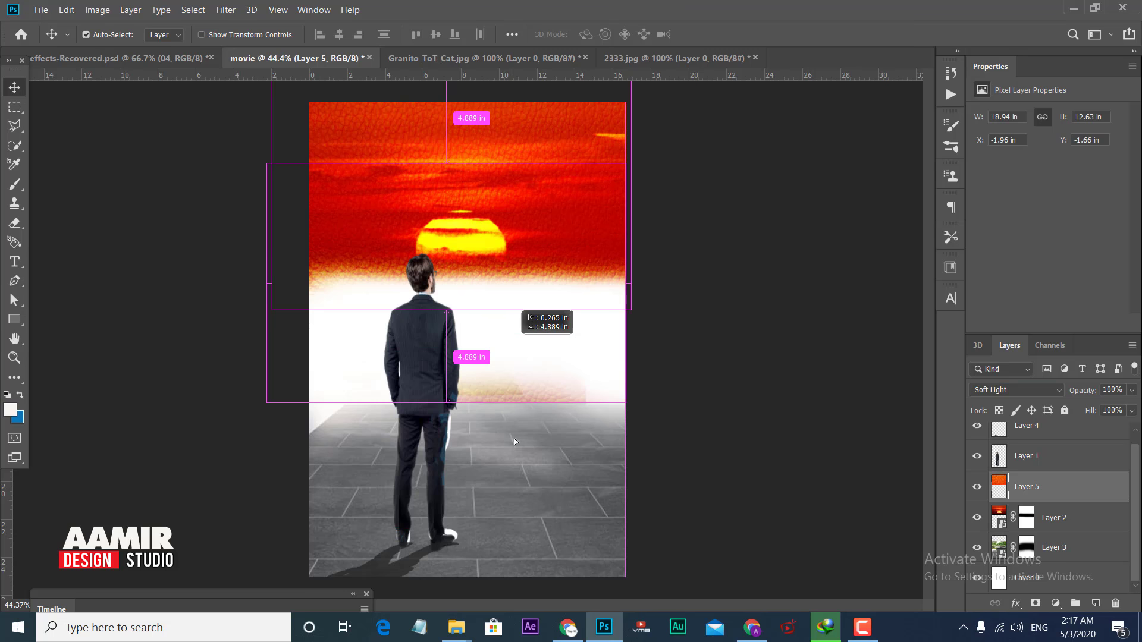
{"action": "left_click_drag", "start_coordinate": [510, 338], "coordinate": [514, 506]}
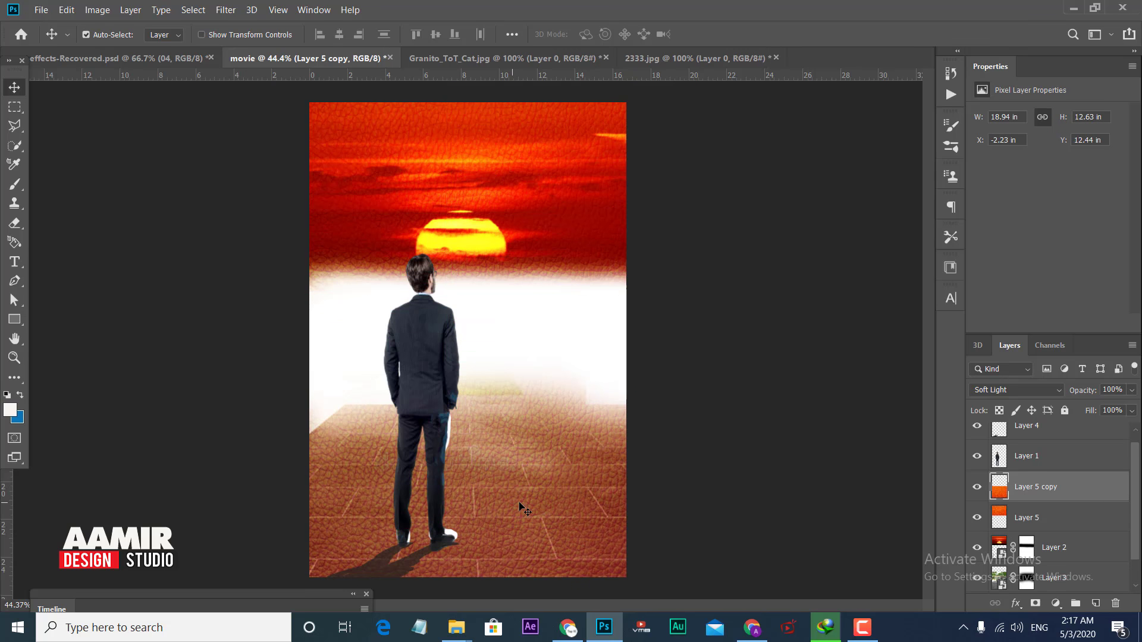
{"action": "scroll", "coordinate": [1068, 522], "scroll_direction": "down", "scroll_amount": 1}
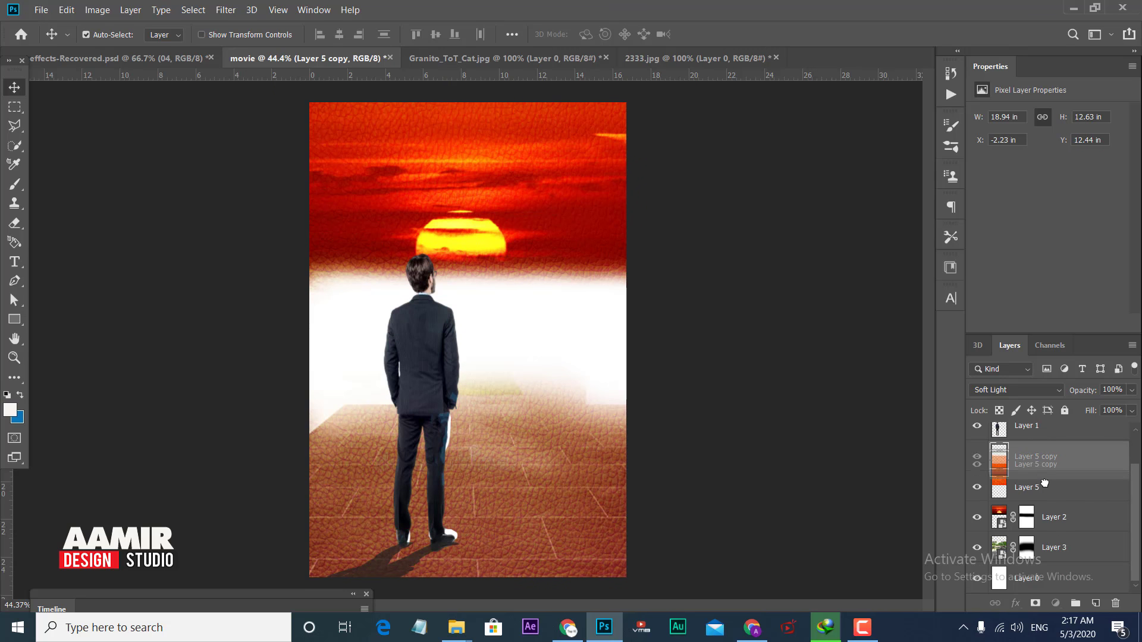
{"action": "left_click_drag", "start_coordinate": [1038, 456], "coordinate": [1046, 532]}
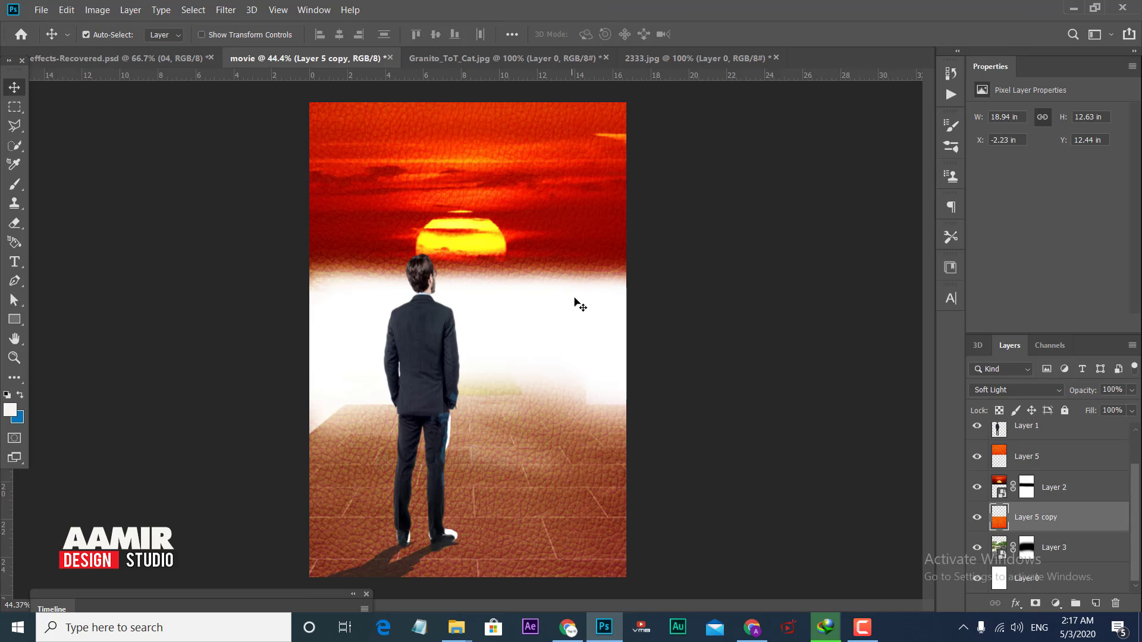
{"action": "scroll", "coordinate": [1019, 461], "scroll_direction": "up", "scroll_amount": 1}
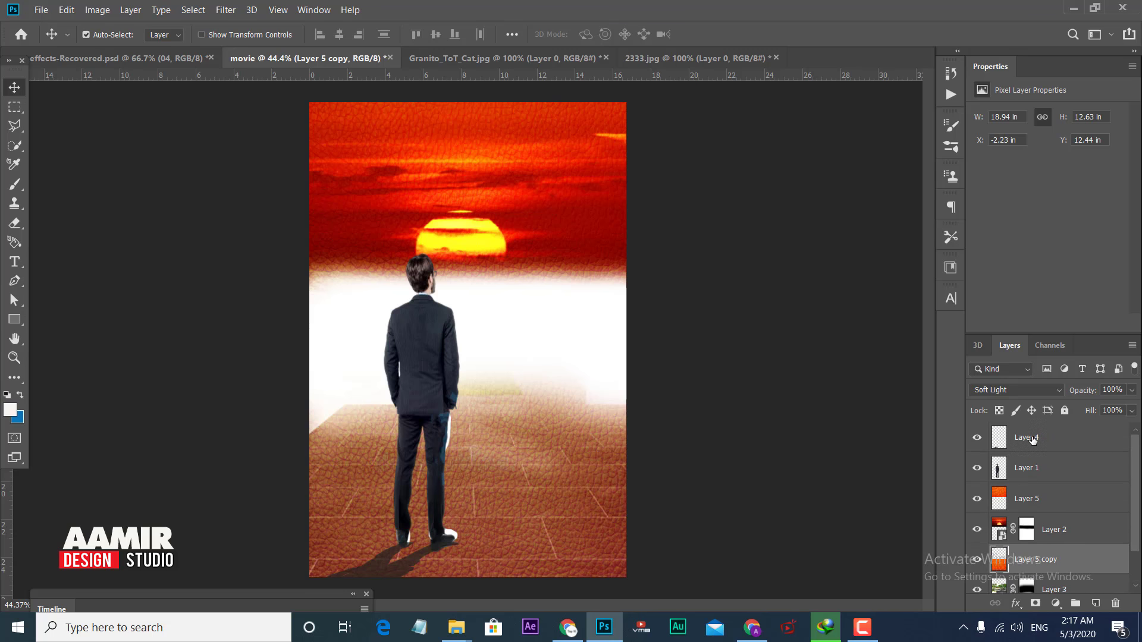
{"action": "left_click", "coordinate": [1032, 438]}
{"action": "left_click", "coordinate": [1055, 603]}
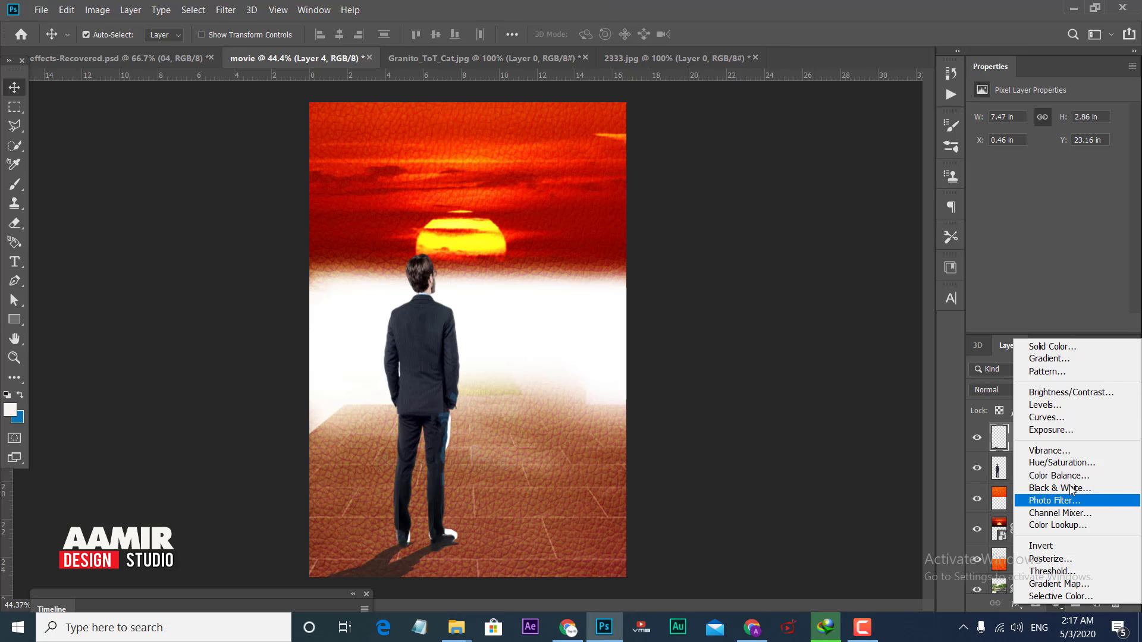
- Add a Levels adjustment on top, raising the black input to 56 and lifting the output black level
{"action": "left_click", "coordinate": [1067, 409]}
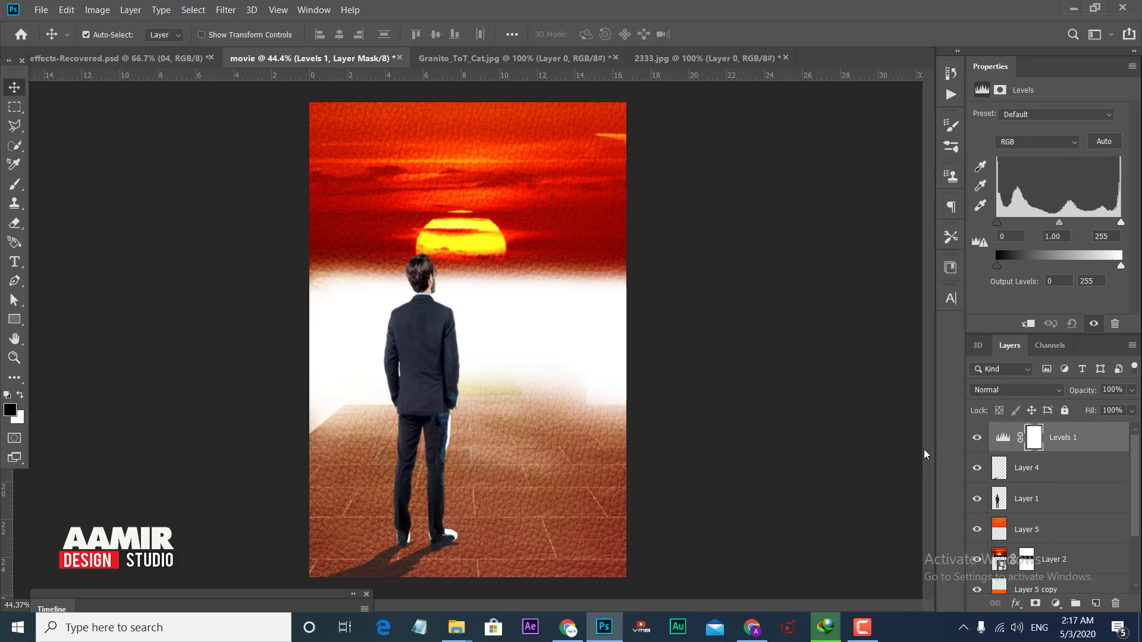
{"action": "mouse_move", "coordinate": [997, 266]}
{"action": "left_mouse_down"}
{"action": "mouse_move", "coordinate": [1019, 266]}
{"action": "mouse_move", "coordinate": [1002, 265]}
{"action": "left_mouse_up"}
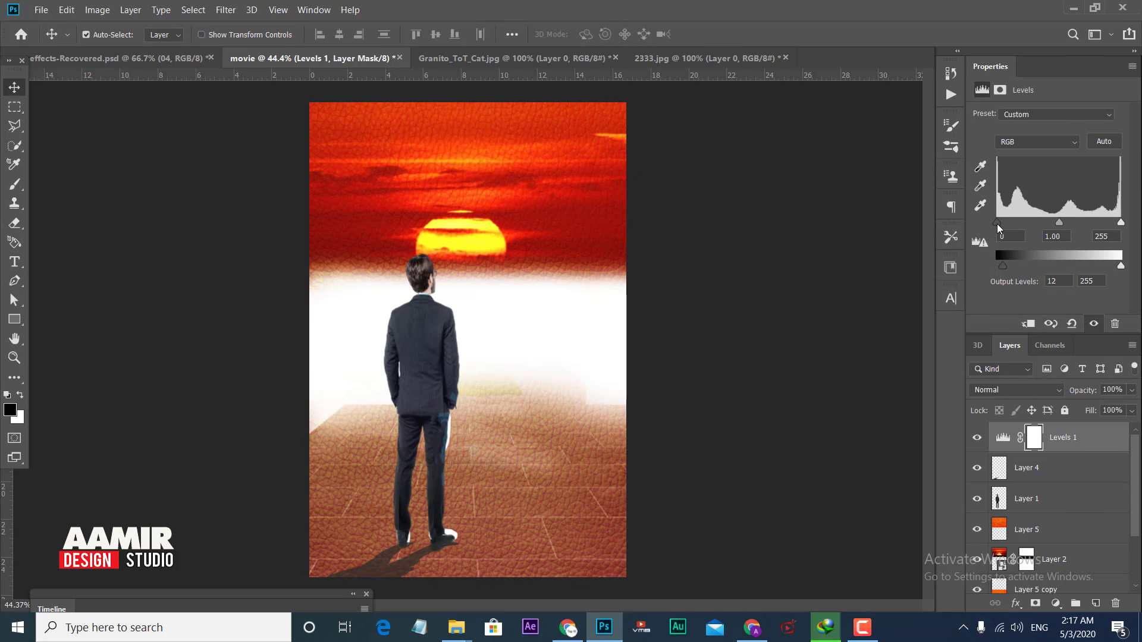
{"action": "mouse_move", "coordinate": [997, 223]}
{"action": "left_mouse_down"}
{"action": "mouse_move", "coordinate": [1099, 228]}
{"action": "mouse_move", "coordinate": [1083, 228]}
{"action": "left_mouse_up"}
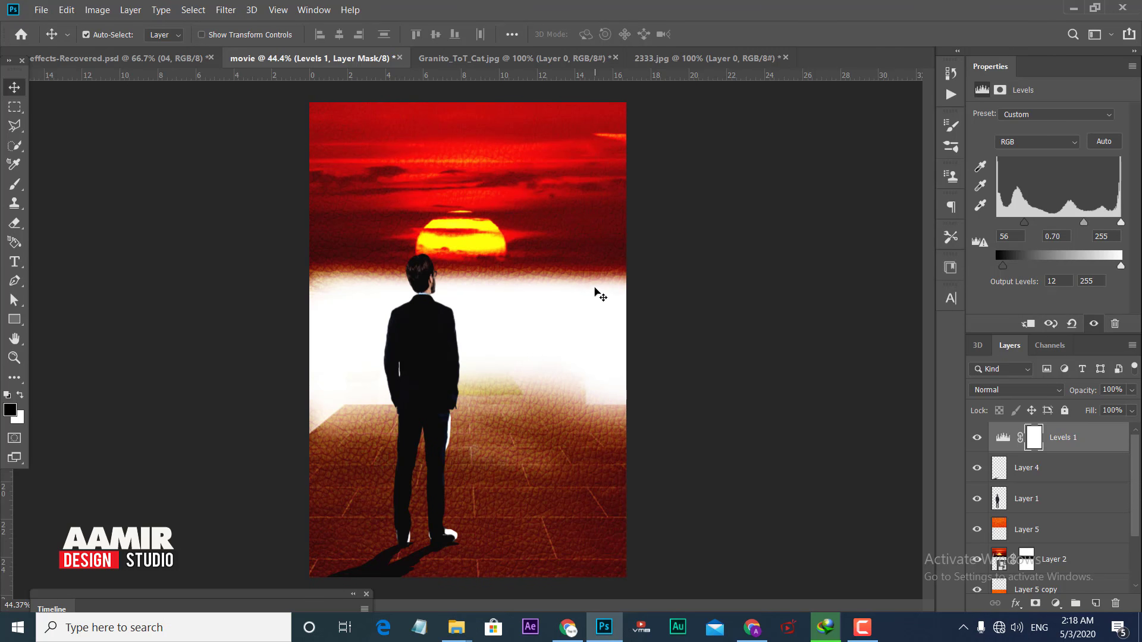
- Select the bottom Layer 0 and bring up its layer effects list
{"action": "left_click", "coordinate": [599, 294]}
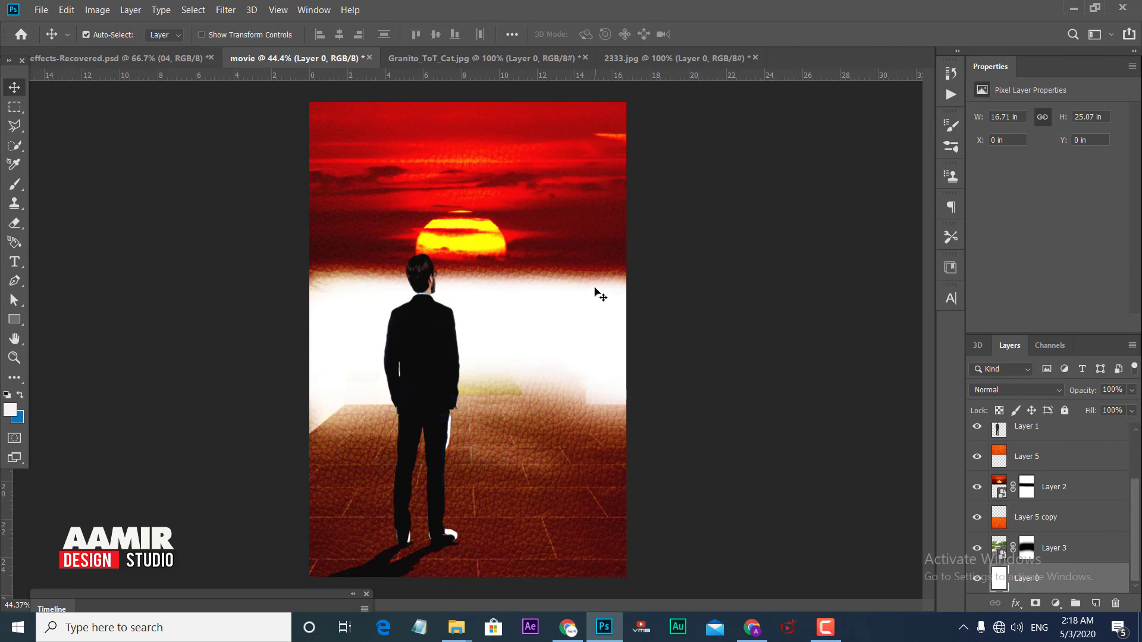
{"action": "left_click", "coordinate": [1016, 604]}
- Add a Gradient Overlay to Layer 0 with its right stop set to a dark red sampled from the image
{"action": "left_click", "coordinate": [1050, 562]}
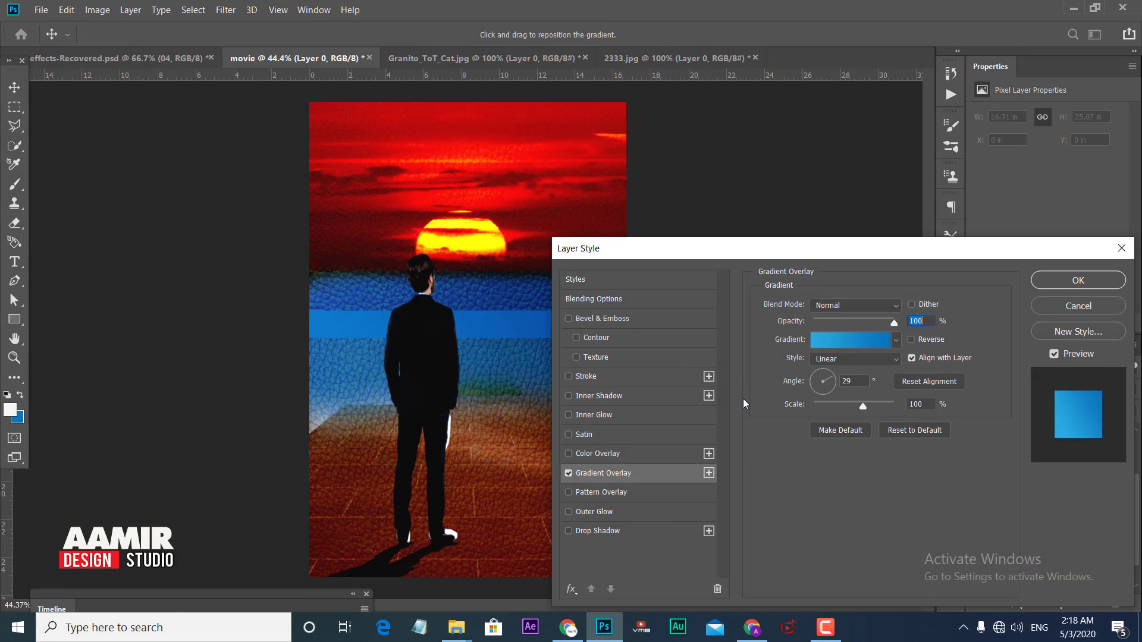
{"action": "left_click", "coordinate": [843, 338]}
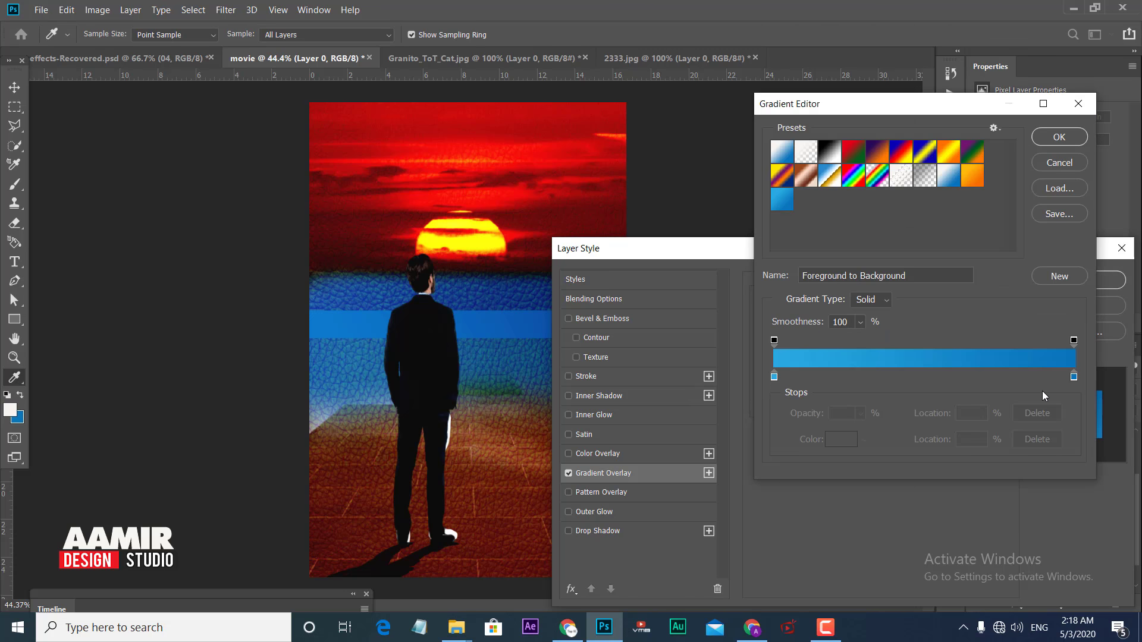
{"action": "left_click", "coordinate": [1072, 377]}
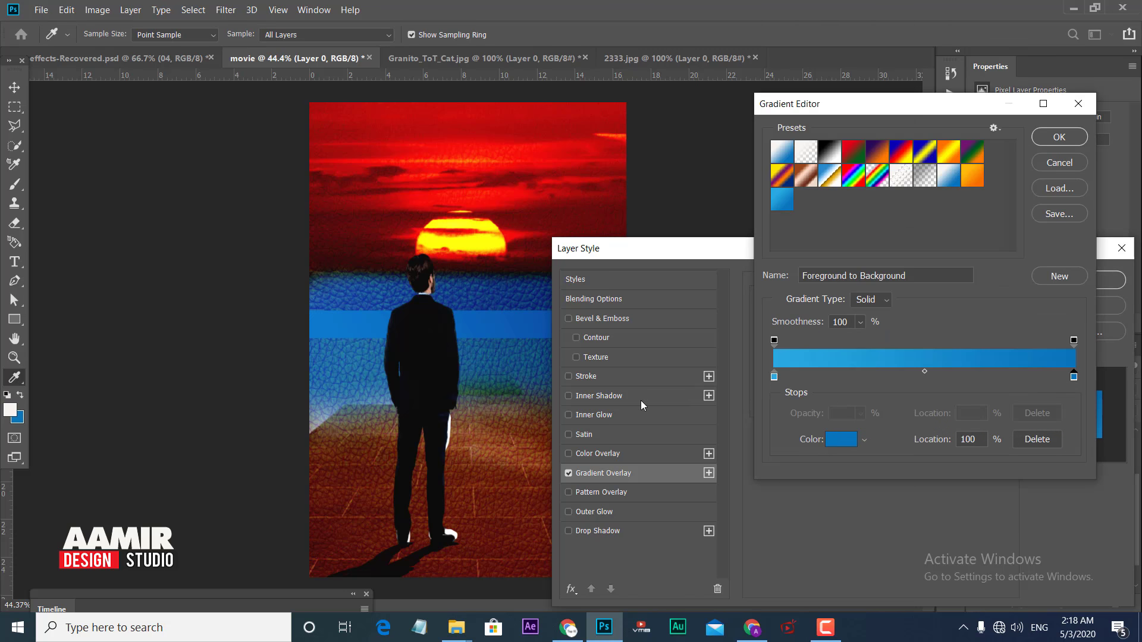
{"action": "left_click", "coordinate": [840, 439]}
{"action": "left_click", "coordinate": [491, 351]}
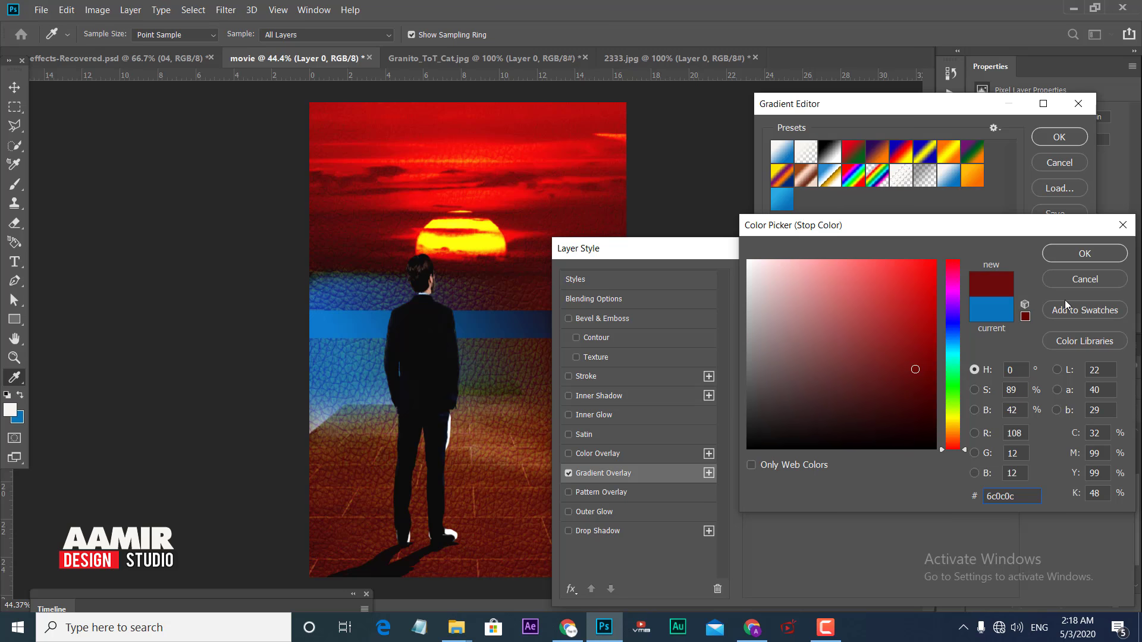
{"action": "left_click", "coordinate": [1084, 254]}
- Set the left gradient stop to a darker red sampled from the image and apply the overlay
{"action": "left_click", "coordinate": [775, 377]}
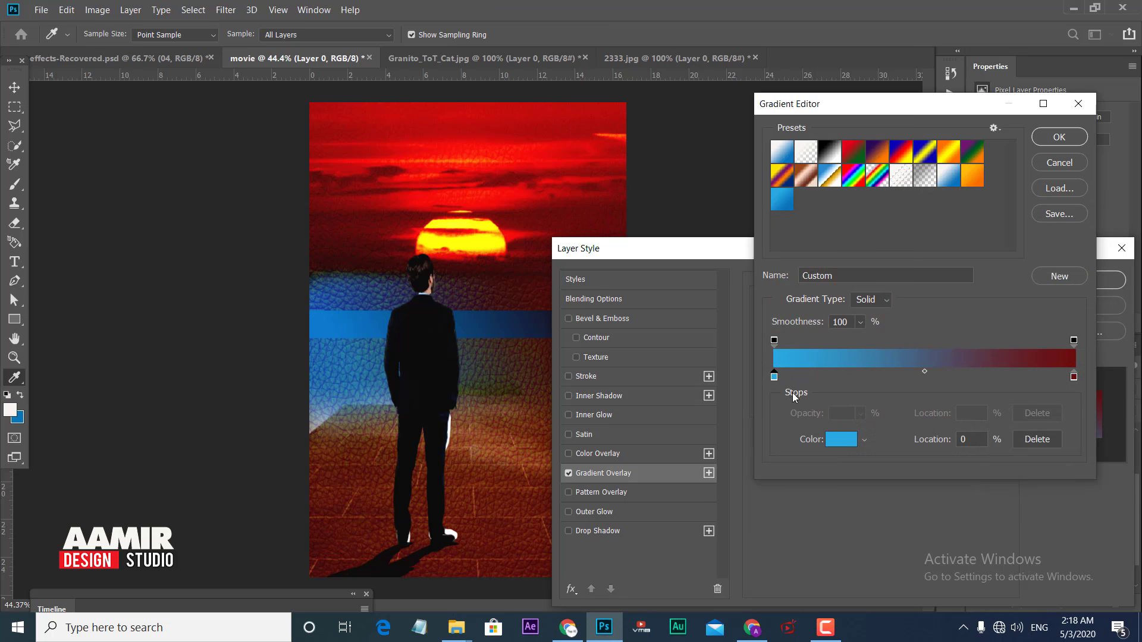
{"action": "left_click", "coordinate": [841, 439]}
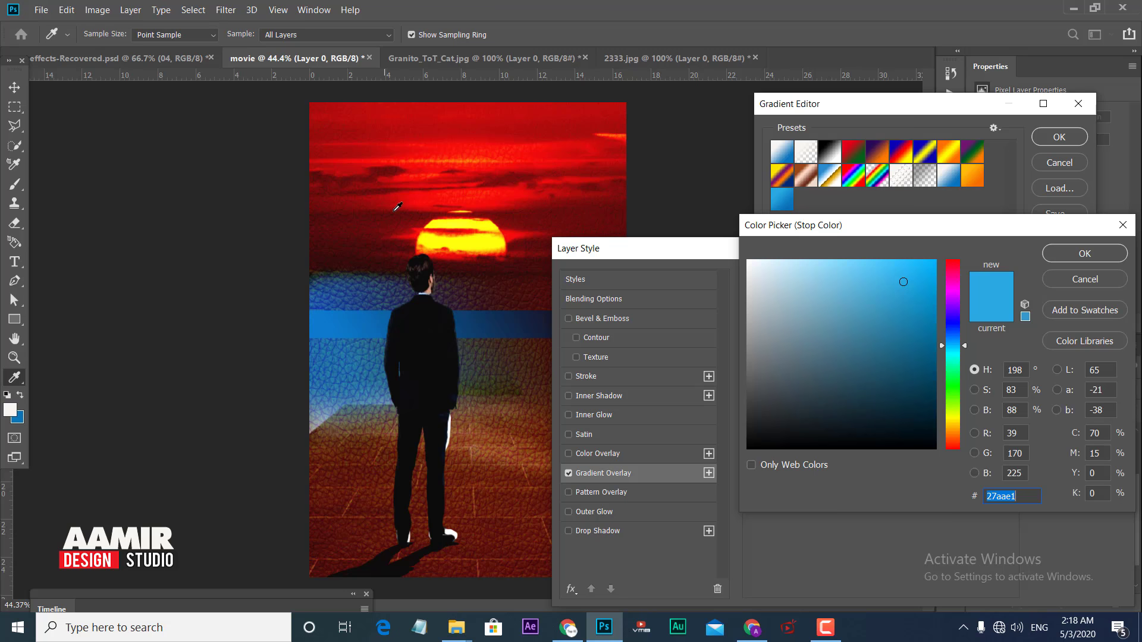
{"action": "left_click", "coordinate": [413, 190]}
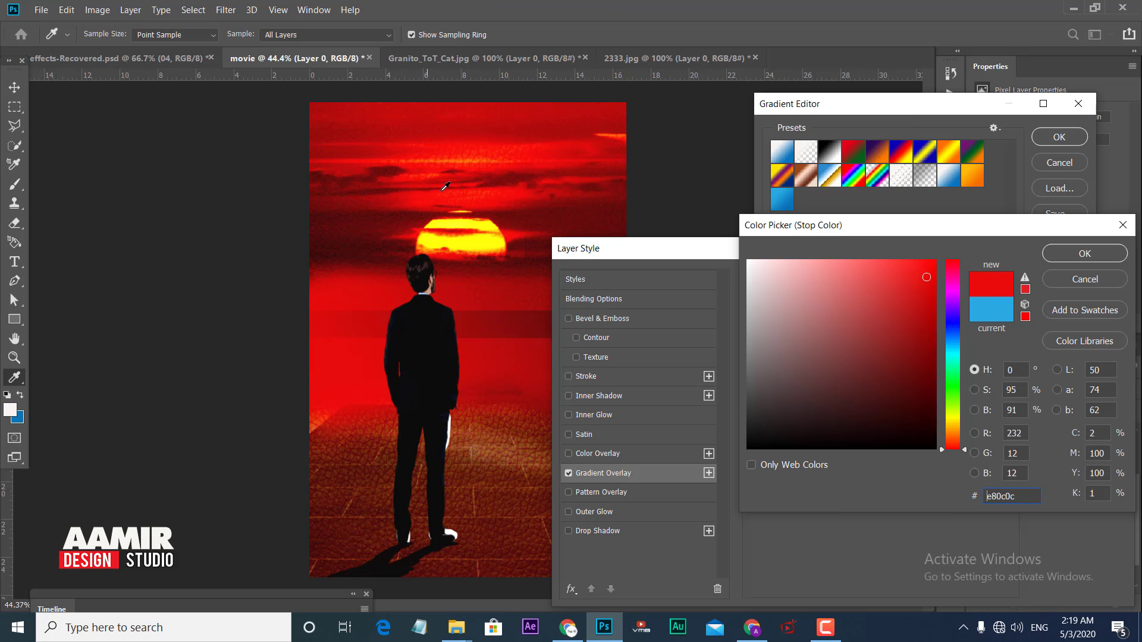
{"action": "left_click", "coordinate": [393, 219]}
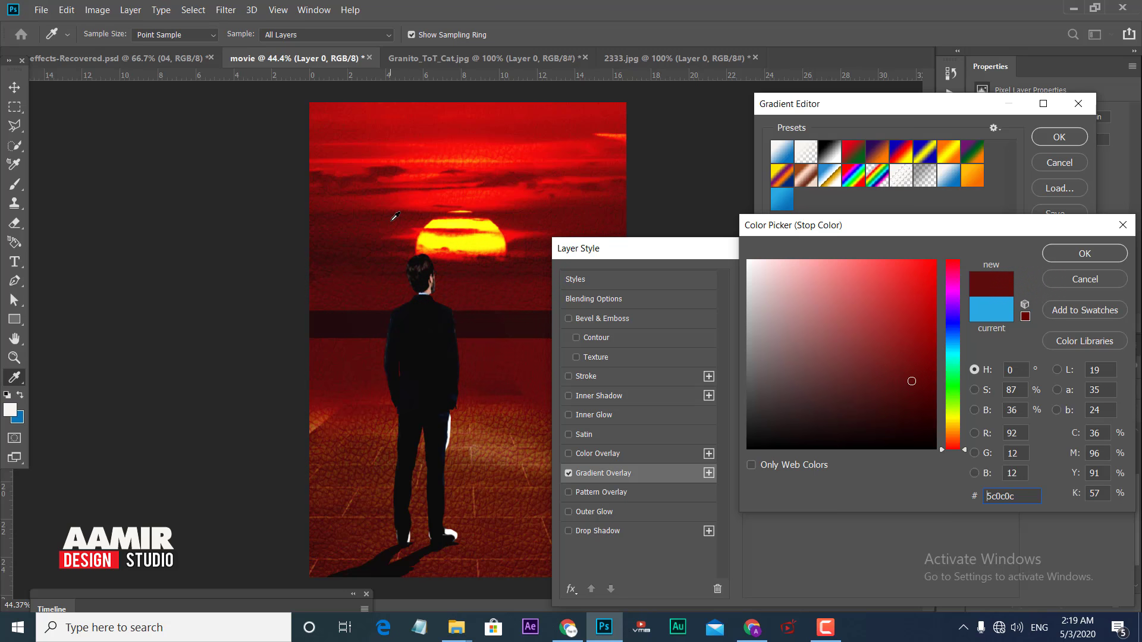
{"action": "left_click", "coordinate": [1085, 254]}
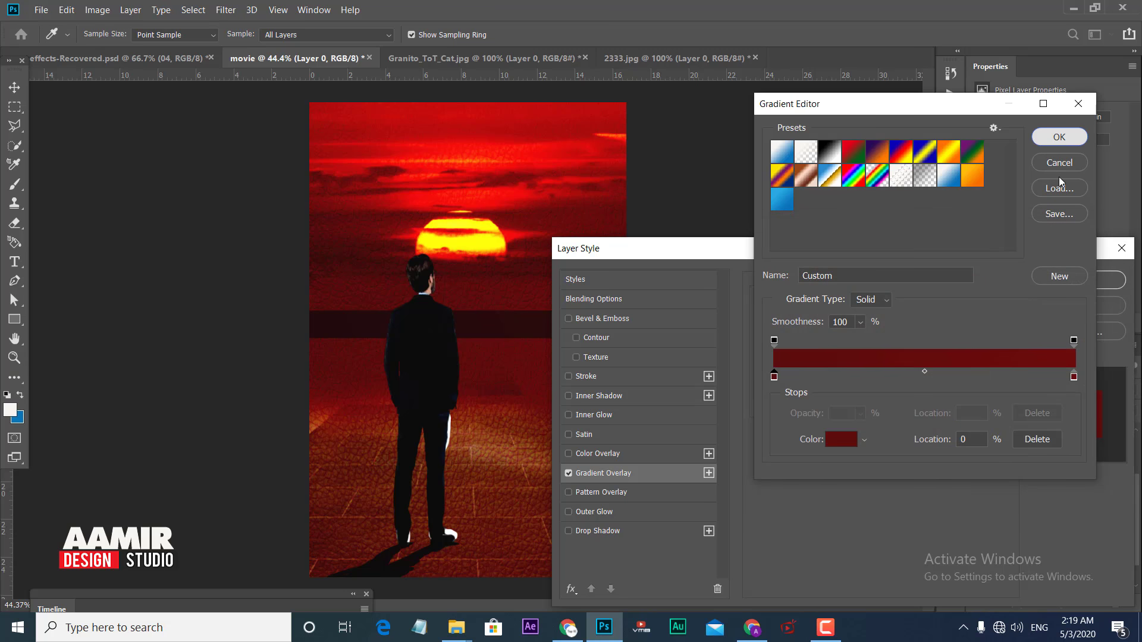
{"action": "left_click", "coordinate": [1059, 137]}
{"action": "left_click", "coordinate": [1076, 279]}
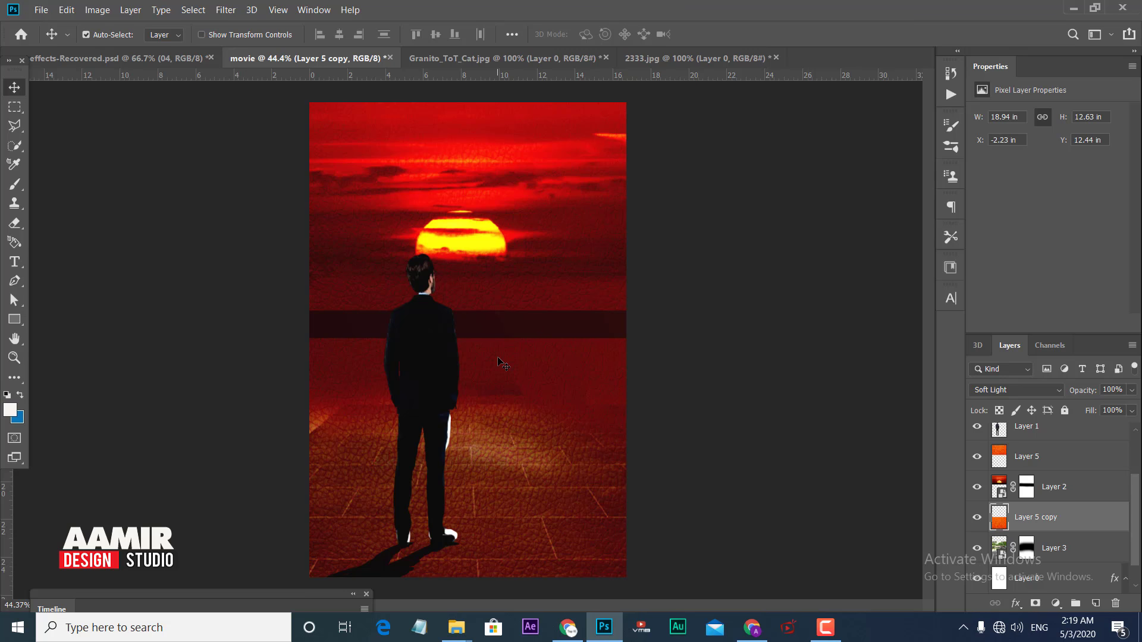
- Move Layer 5 copy up over the dark band and stretch it to 14.09 in, reaching the canvas bottom
{"action": "left_click_drag", "start_coordinate": [498, 363], "coordinate": [499, 339]}
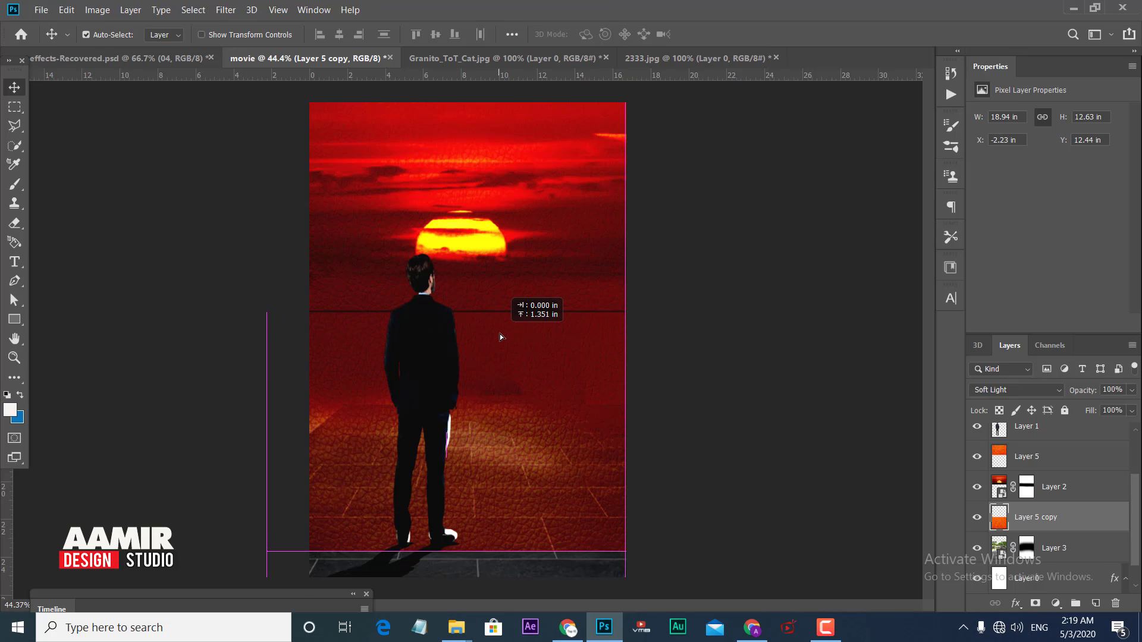
{"action": "left_click_drag", "start_coordinate": [498, 336], "coordinate": [500, 330]}
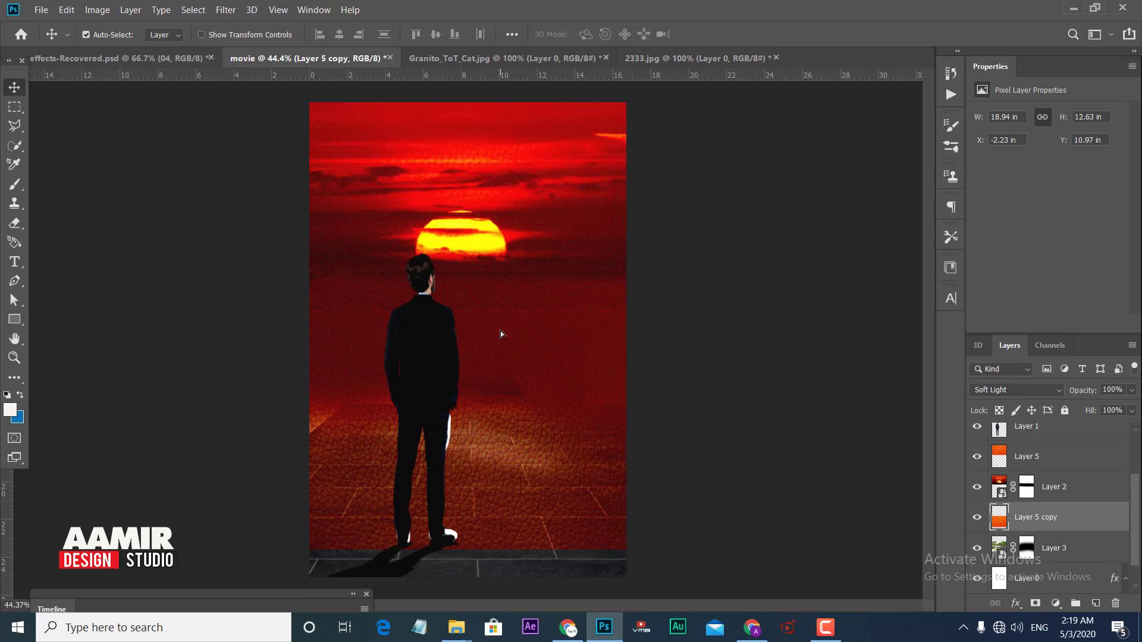
{"action": "key", "text": "ctrl"}
{"action": "key", "text": "ctrl+t"}
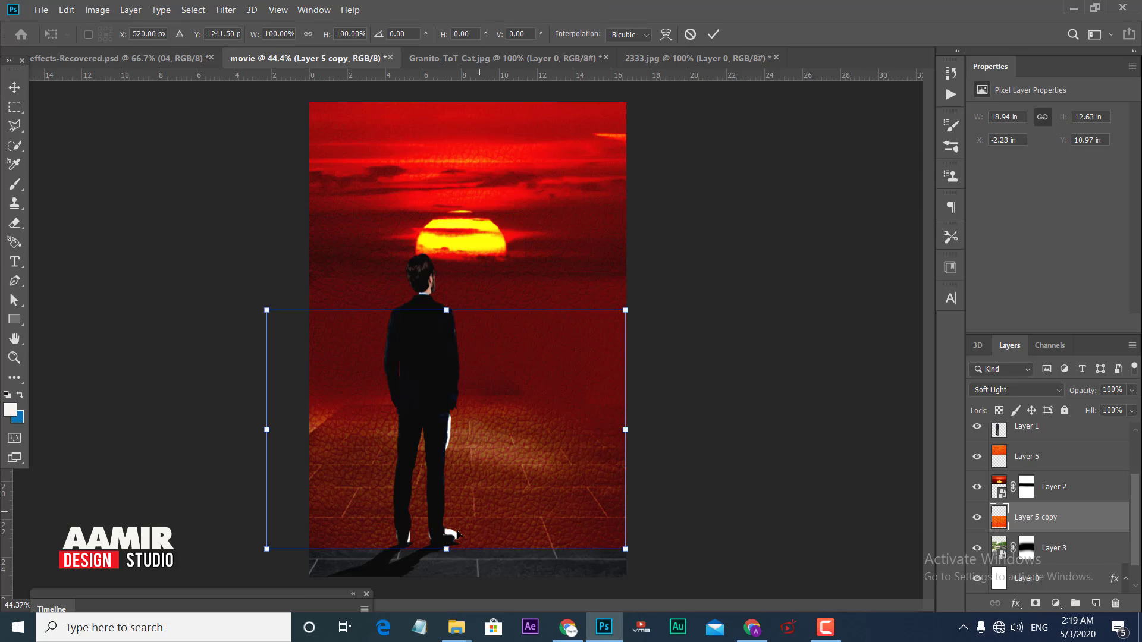
{"action": "left_click_drag", "start_coordinate": [446, 549], "coordinate": [440, 572]}
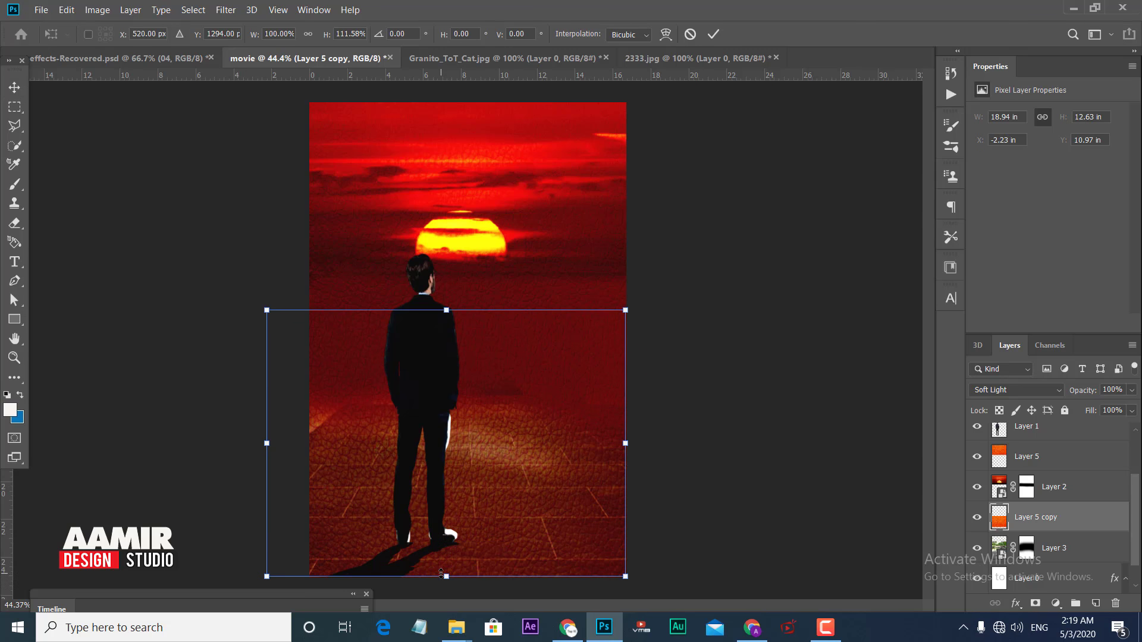
{"action": "key", "text": "Return"}
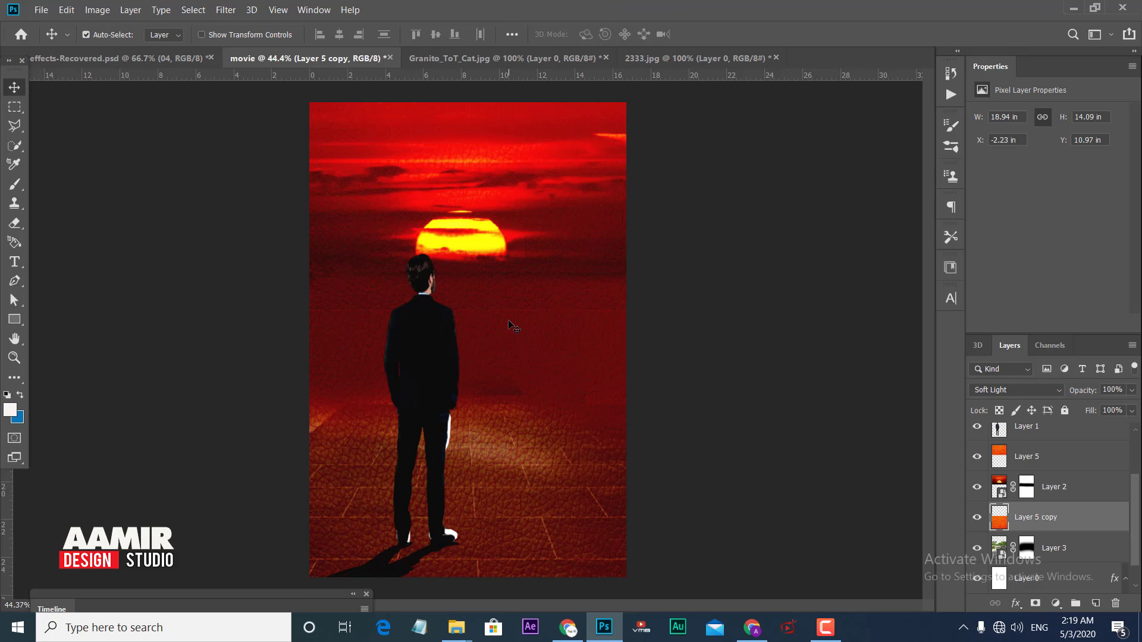
{"action": "key", "text": "Up"}
{"action": "key", "text": "Up"}
{"action": "key", "text": "Up"}
- Add an Exposure adjustment above Levels 1 with Exposure set to -0.17
{"action": "scroll", "coordinate": [1054, 471], "scroll_direction": "up", "scroll_amount": 2}
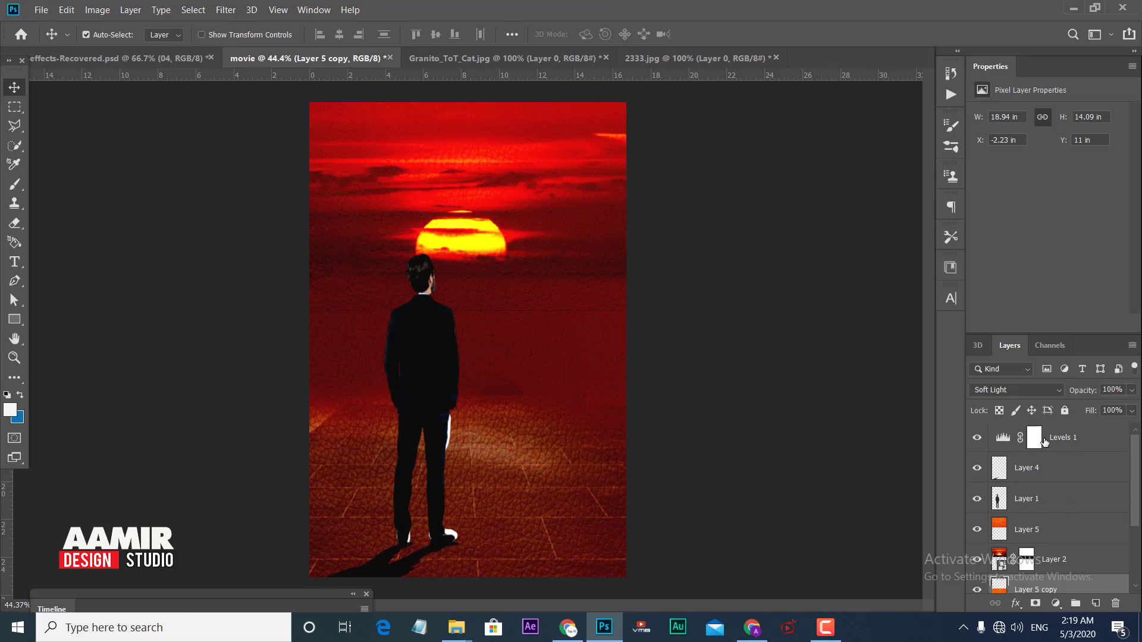
{"action": "left_click", "coordinate": [1034, 439]}
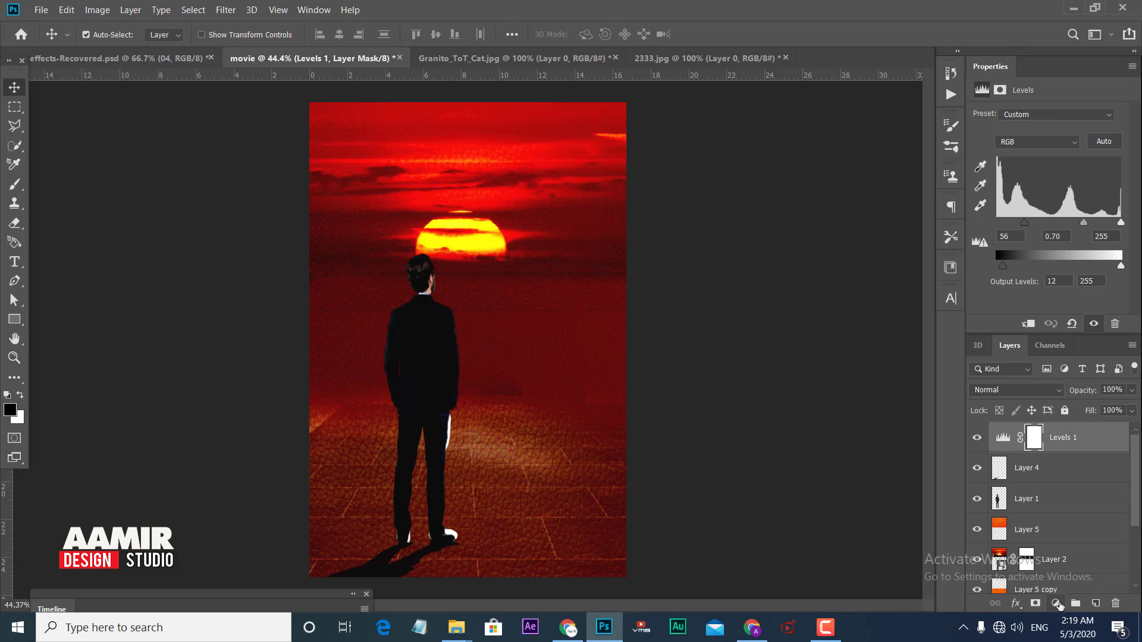
{"action": "left_click", "coordinate": [1056, 603]}
{"action": "left_click", "coordinate": [1050, 427]}
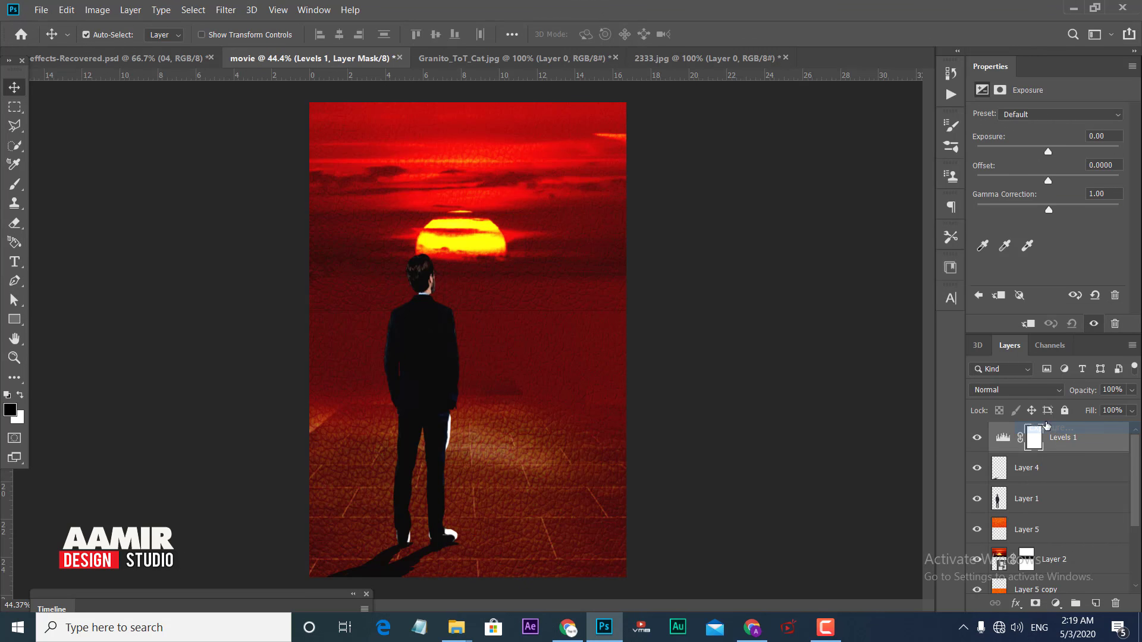
{"action": "left_click_drag", "start_coordinate": [1047, 152], "coordinate": [1044, 152]}
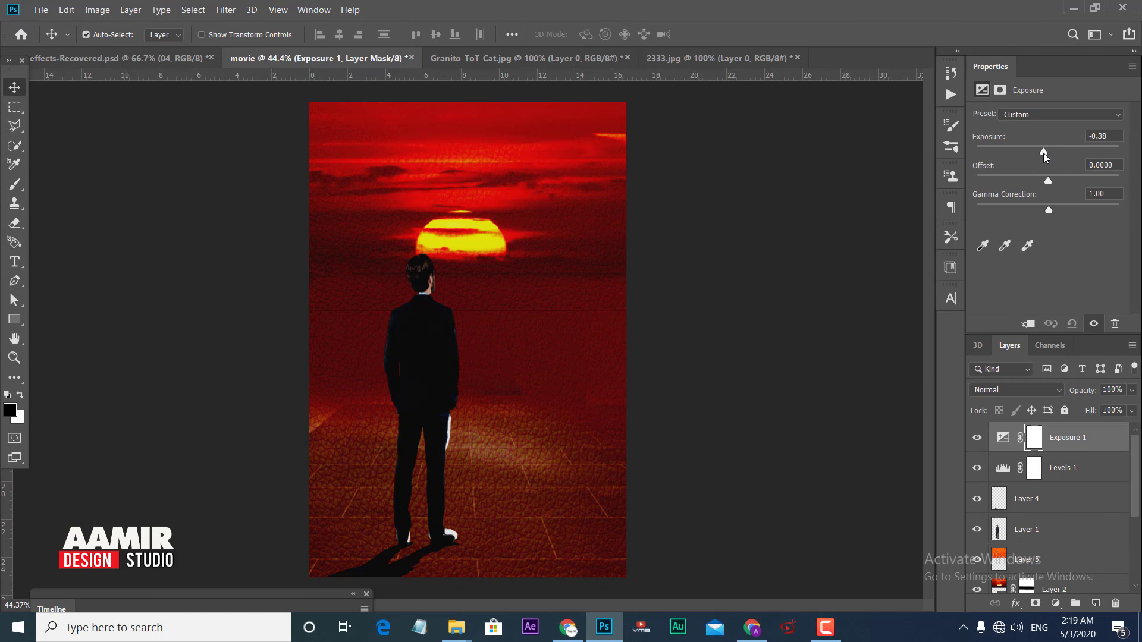
{"action": "left_click_drag", "start_coordinate": [1043, 152], "coordinate": [1046, 153]}
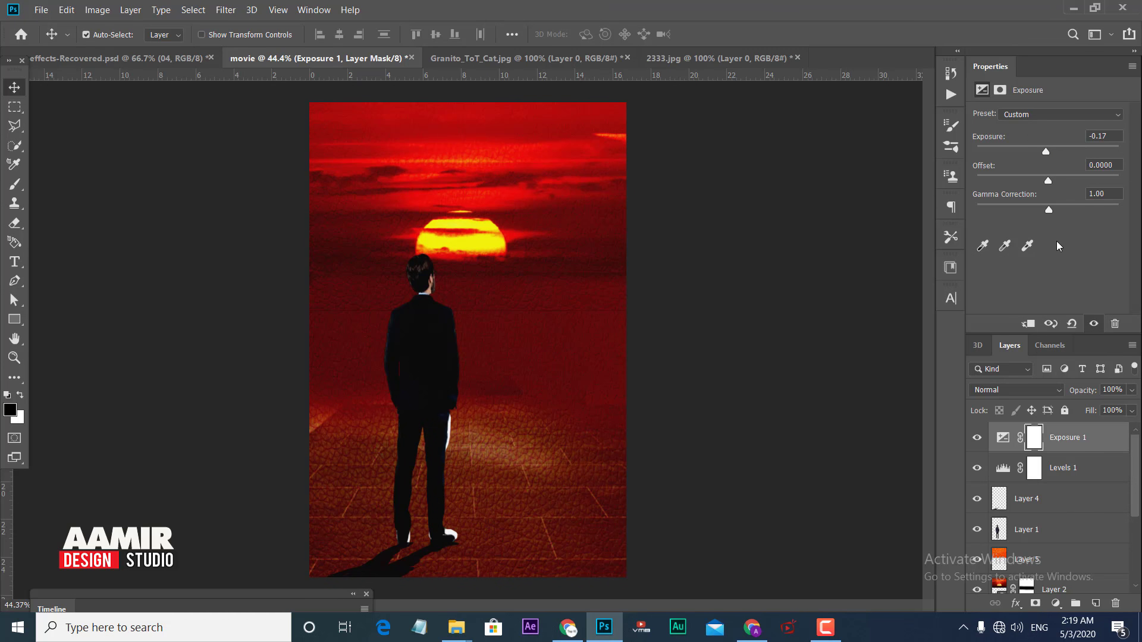
- Add a Color Lookup adjustment layer and browse its 3D LUT looks
{"action": "left_click", "coordinate": [1056, 603]}
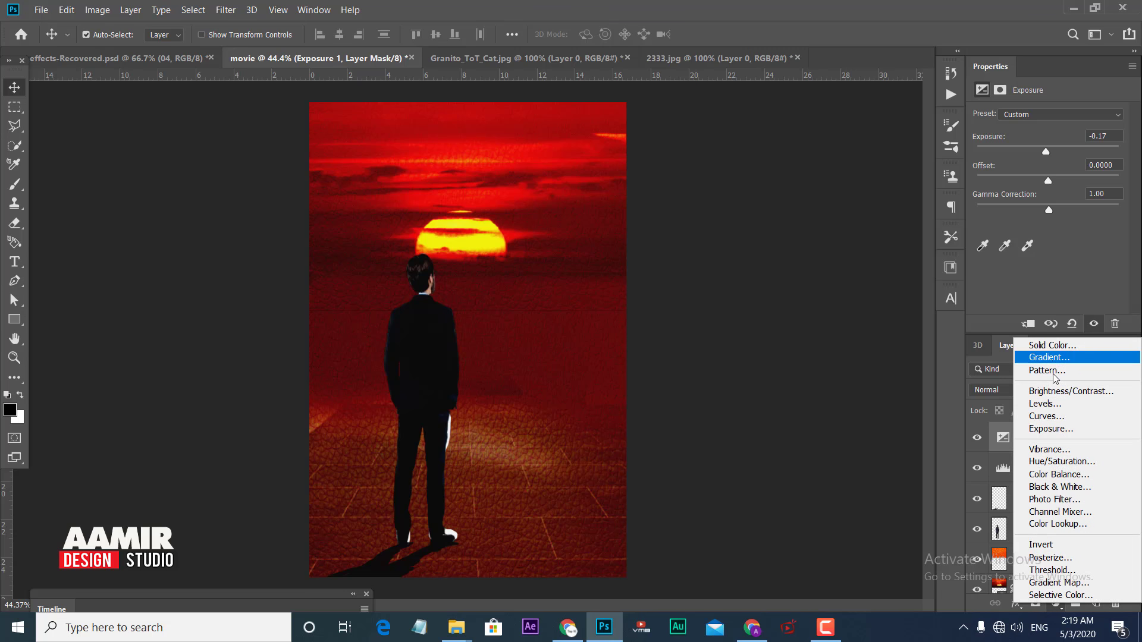
{"action": "left_click", "coordinate": [1057, 524]}
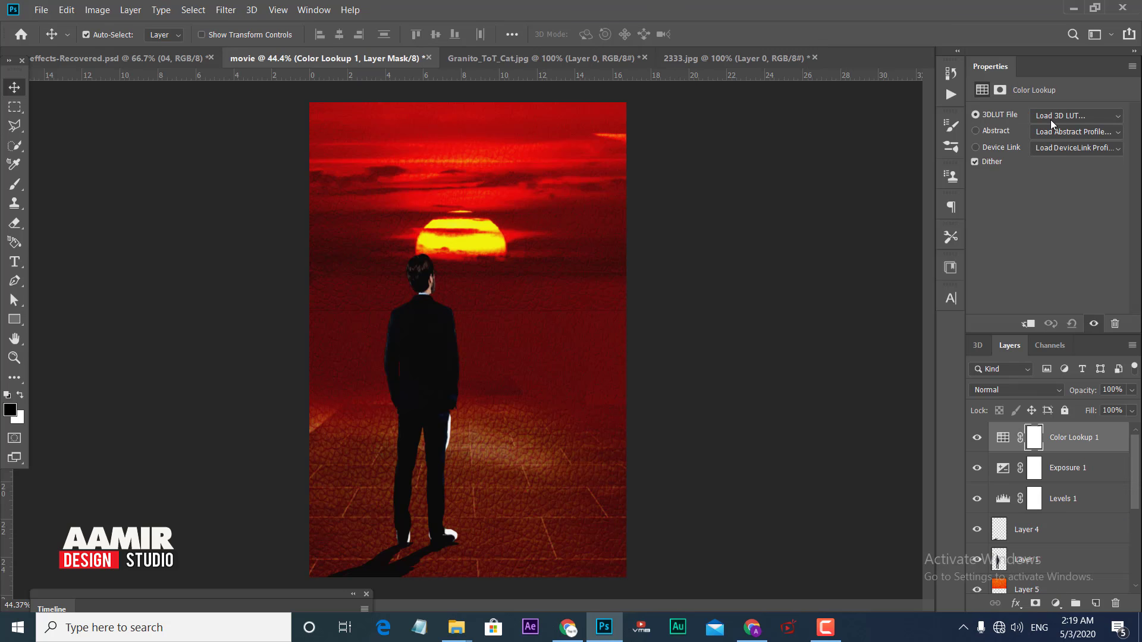
{"action": "left_click", "coordinate": [1052, 116]}
- Type the title 'SUN STAR' and position it at the top centre above the sun
{"action": "left_click", "coordinate": [14, 262]}
{"action": "left_click", "coordinate": [372, 282]}
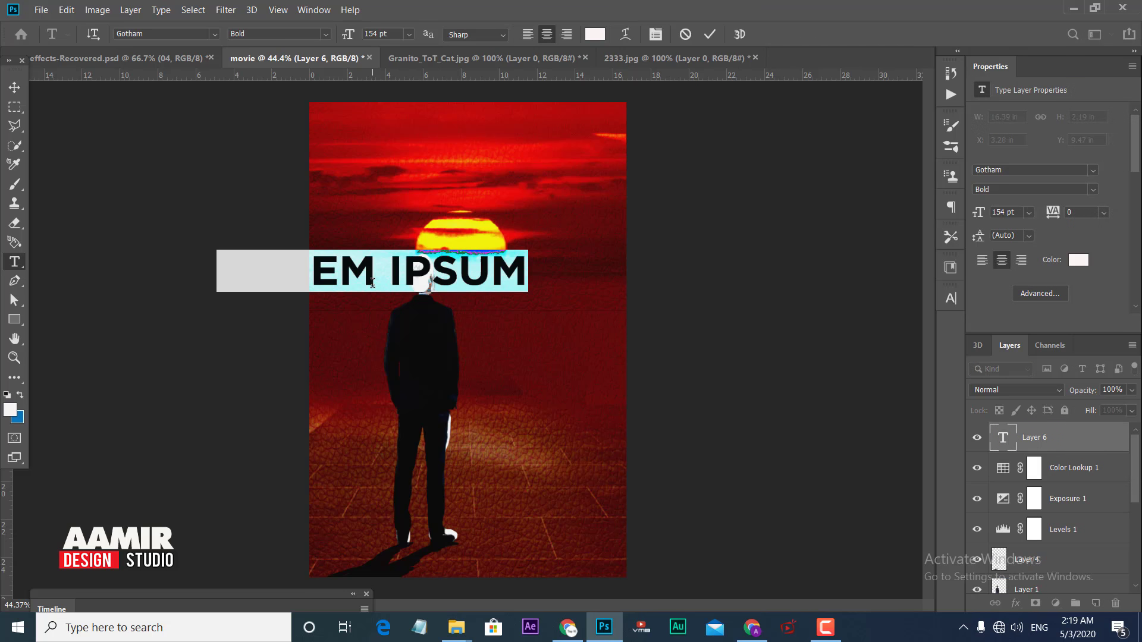
{"action": "type", "text": "SUN"}
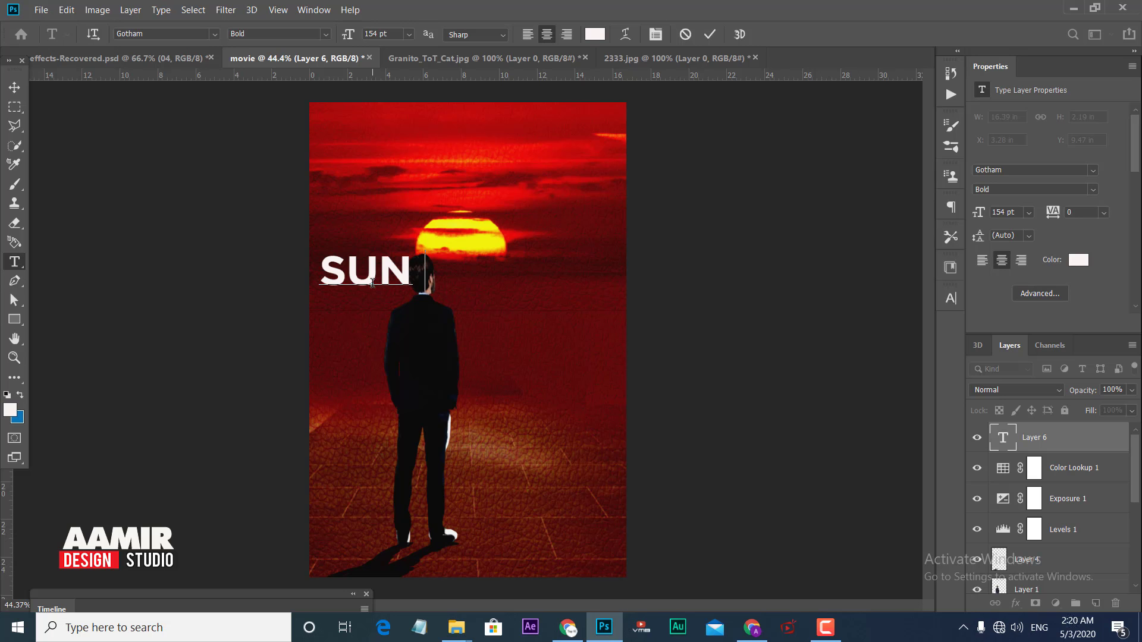
{"action": "type", "text": " STAR"}
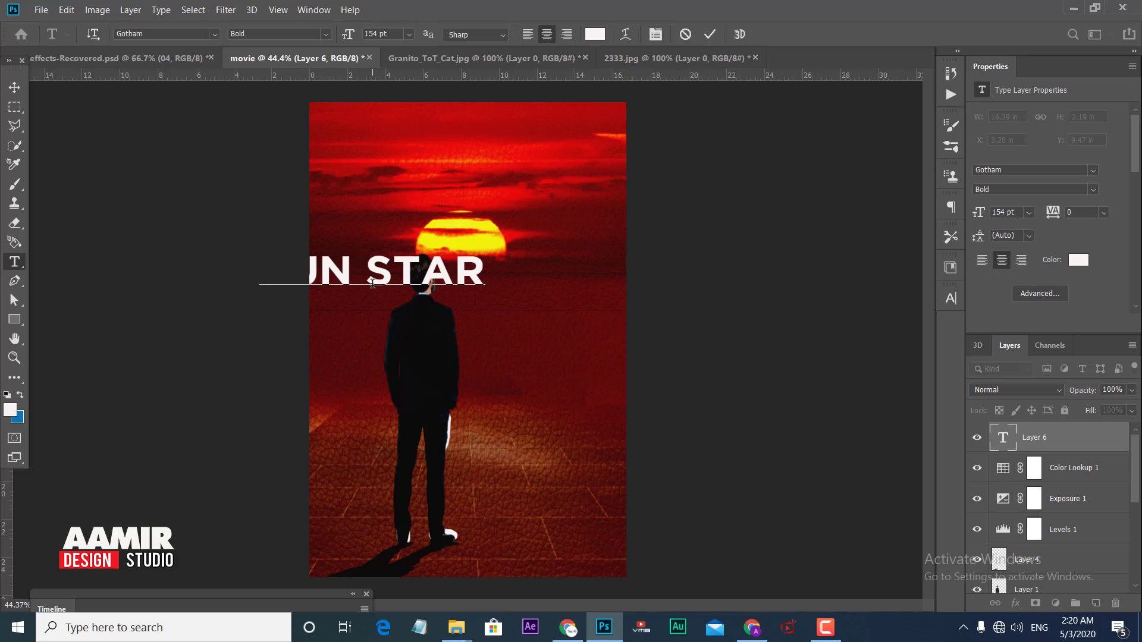
{"action": "left_click", "coordinate": [15, 87]}
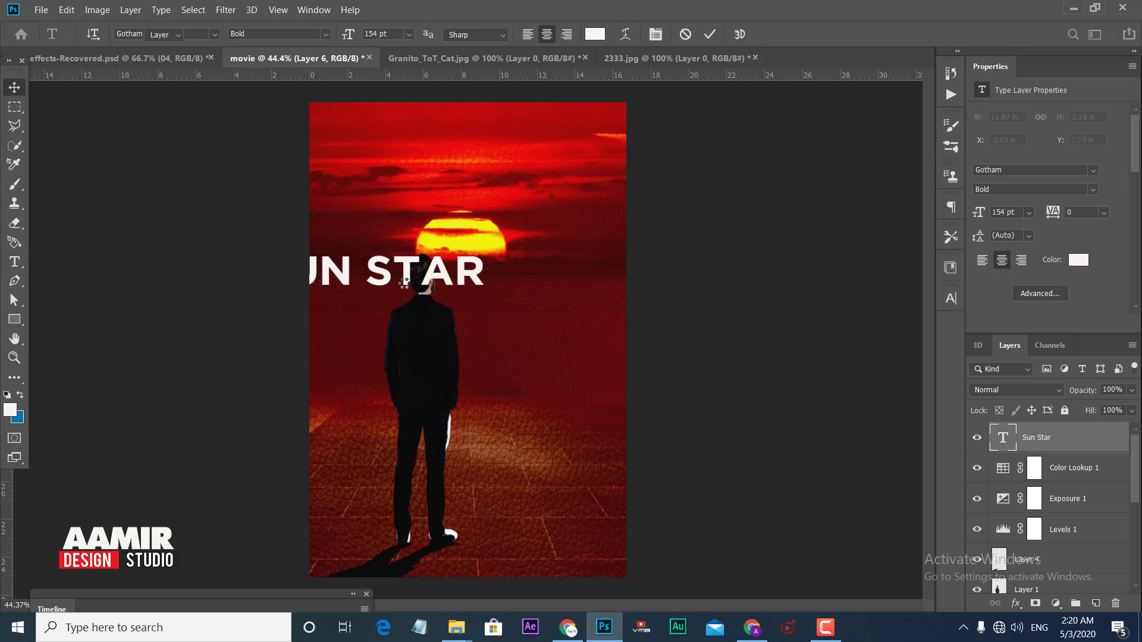
{"action": "left_click_drag", "start_coordinate": [415, 288], "coordinate": [494, 190]}
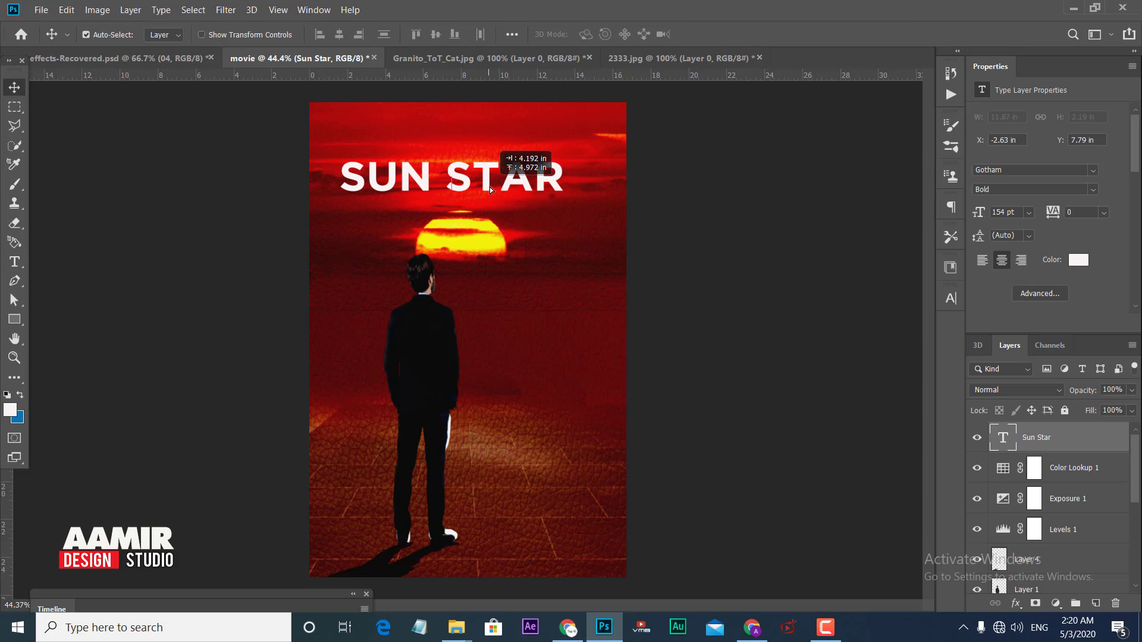
{"action": "left_click_drag", "start_coordinate": [493, 190], "coordinate": [485, 188]}
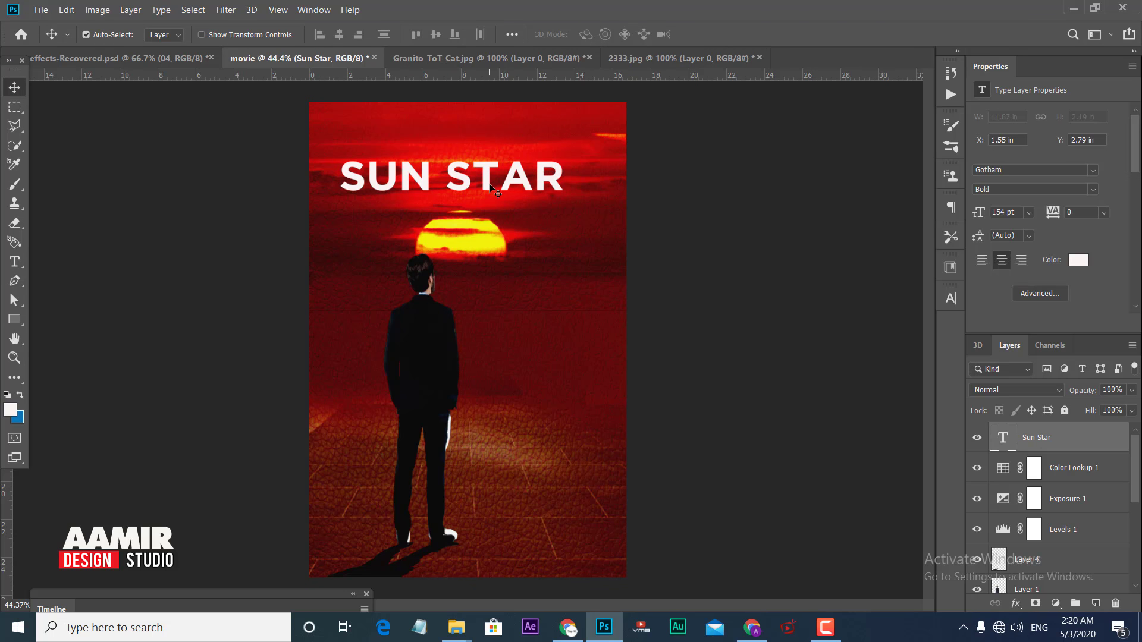
{"action": "left_click", "coordinate": [951, 298]}
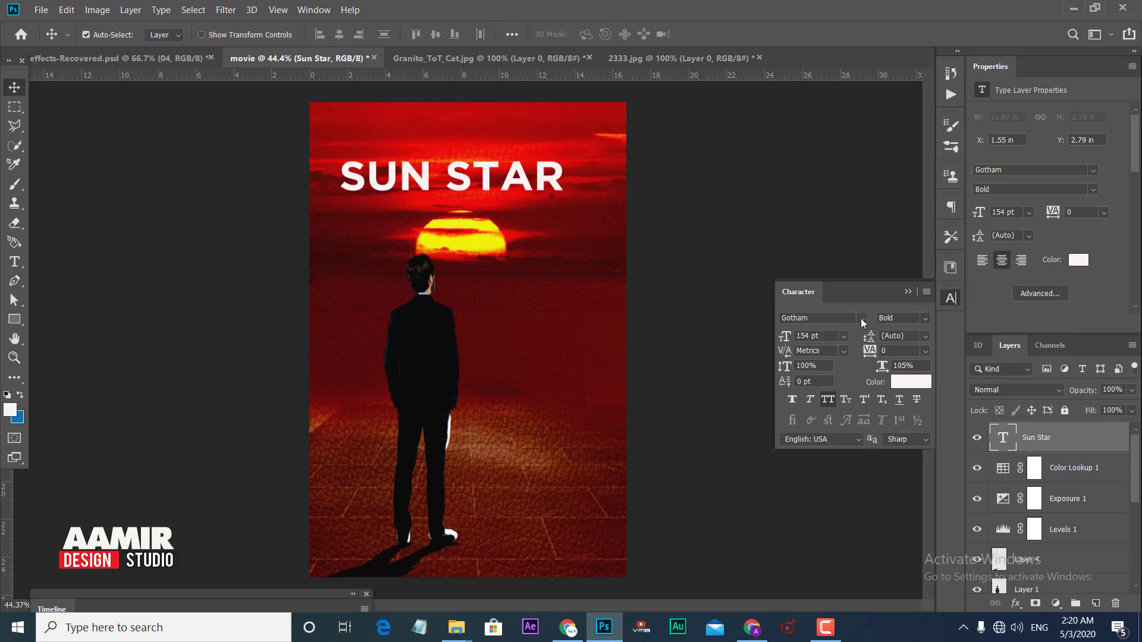
- Try the Tahu! script font on the title, turn off All Caps, and enlarge it to 207 pt
{"action": "left_click", "coordinate": [862, 319]}
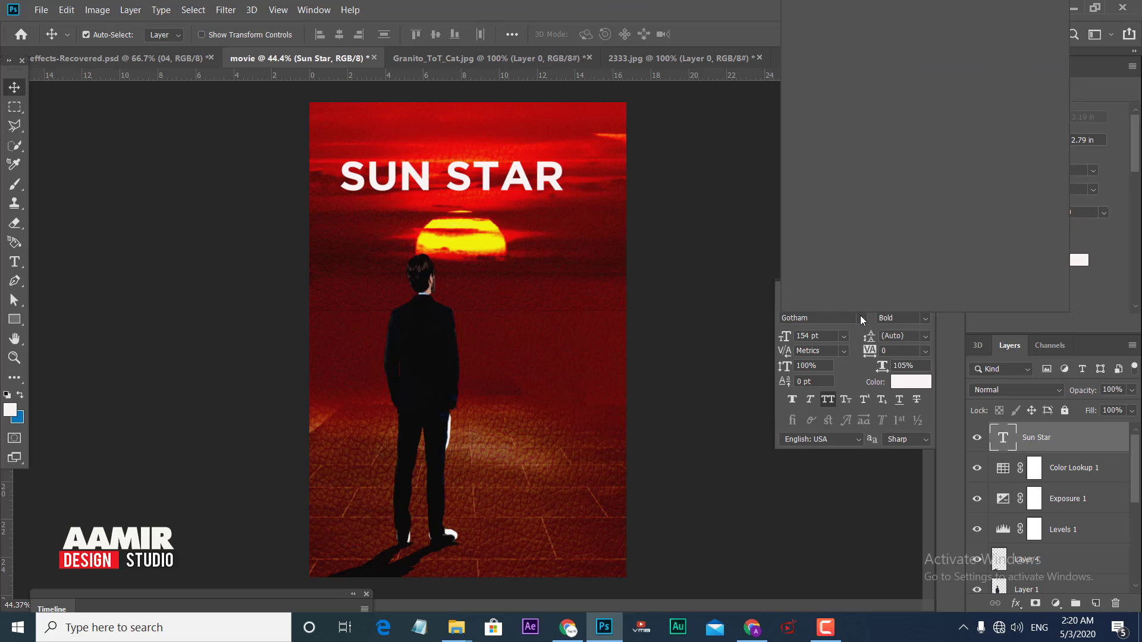
{"action": "left_click", "coordinate": [853, 161]}
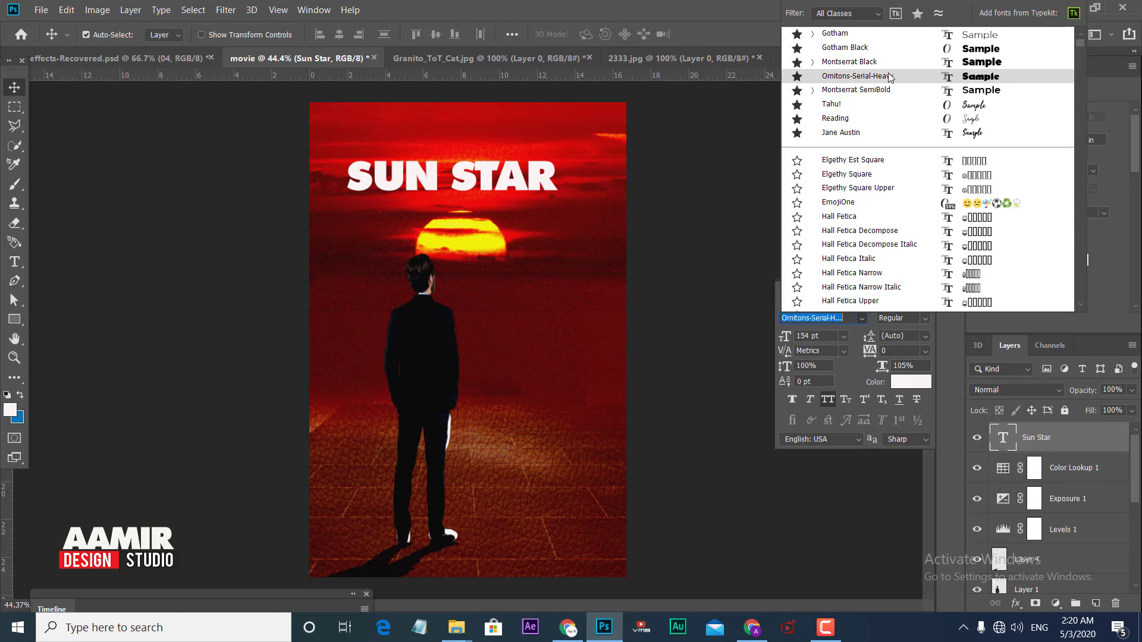
{"action": "left_click", "coordinate": [880, 107]}
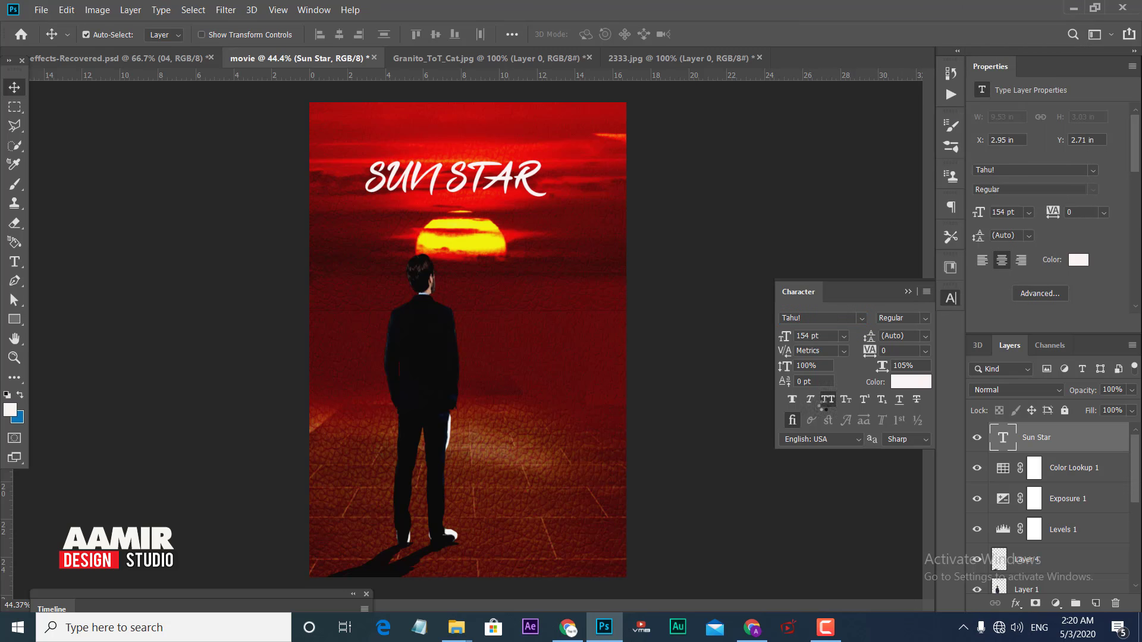
{"action": "left_click", "coordinate": [828, 400]}
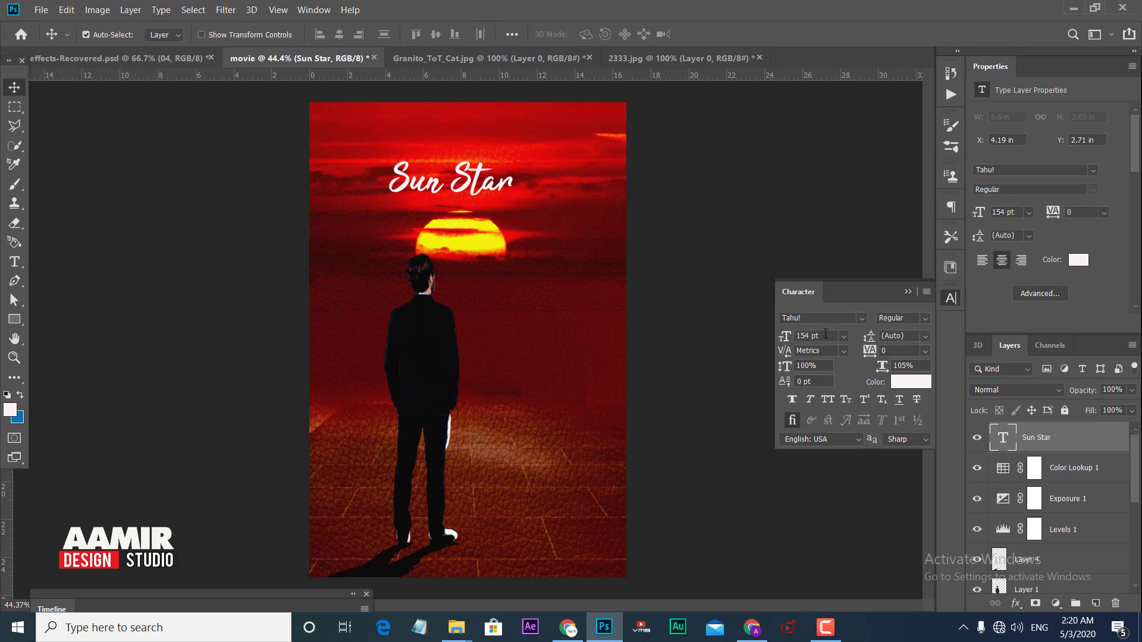
{"action": "left_click_drag", "start_coordinate": [785, 336], "coordinate": [824, 337]}
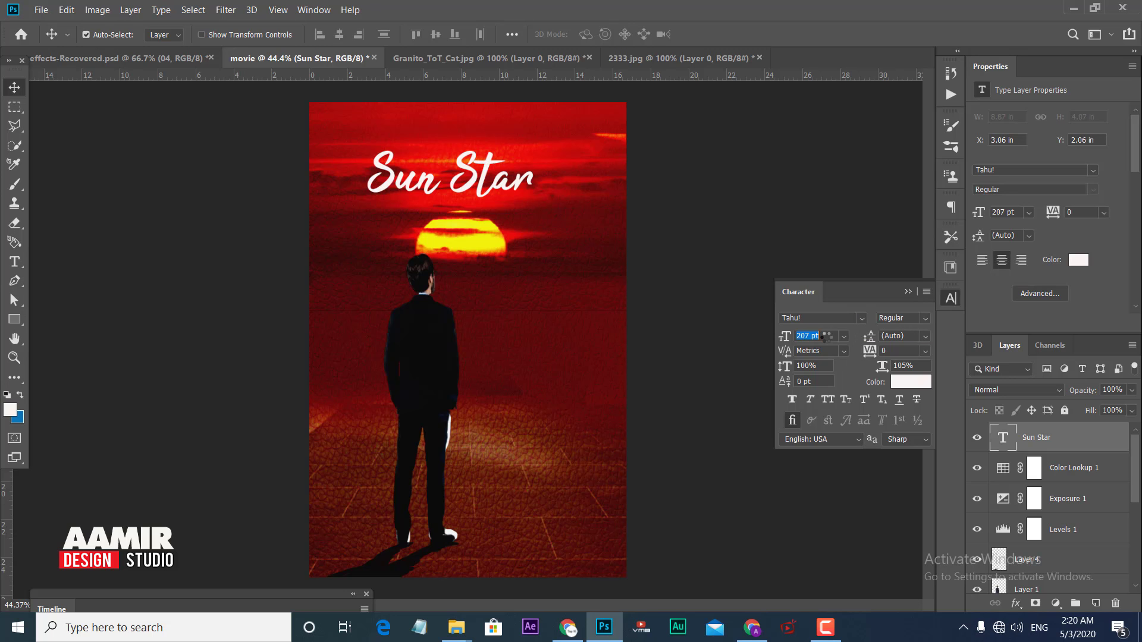
- Compare favourite fonts like Apalu and Arkipelago, then apply the Againts brush font to the title
{"action": "left_click", "coordinate": [861, 318]}
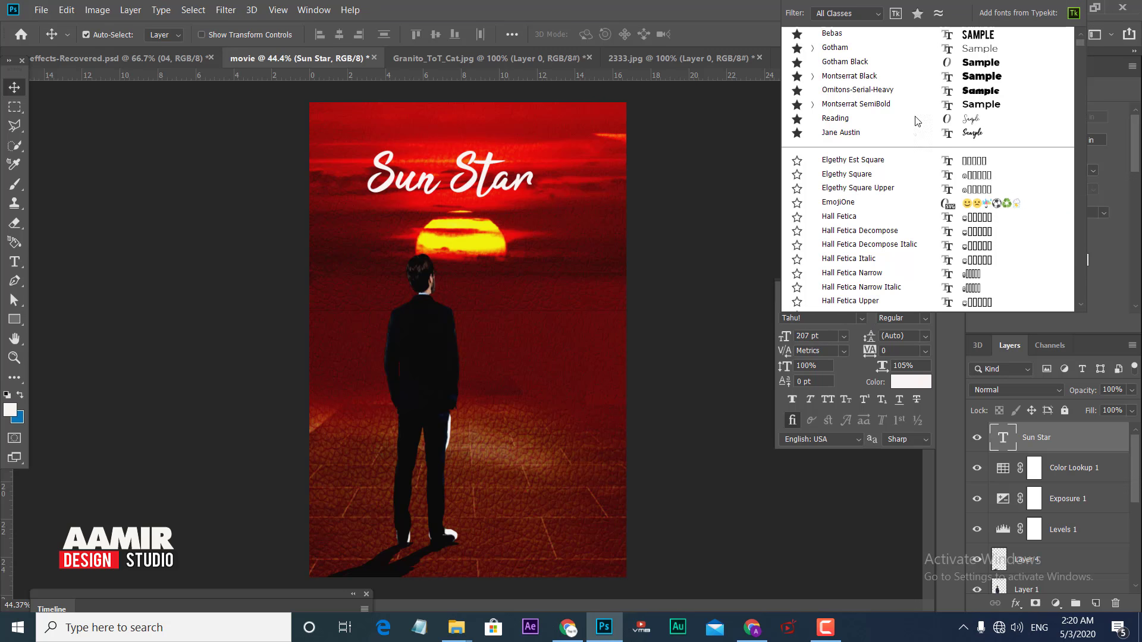
{"action": "left_click", "coordinate": [917, 13]}
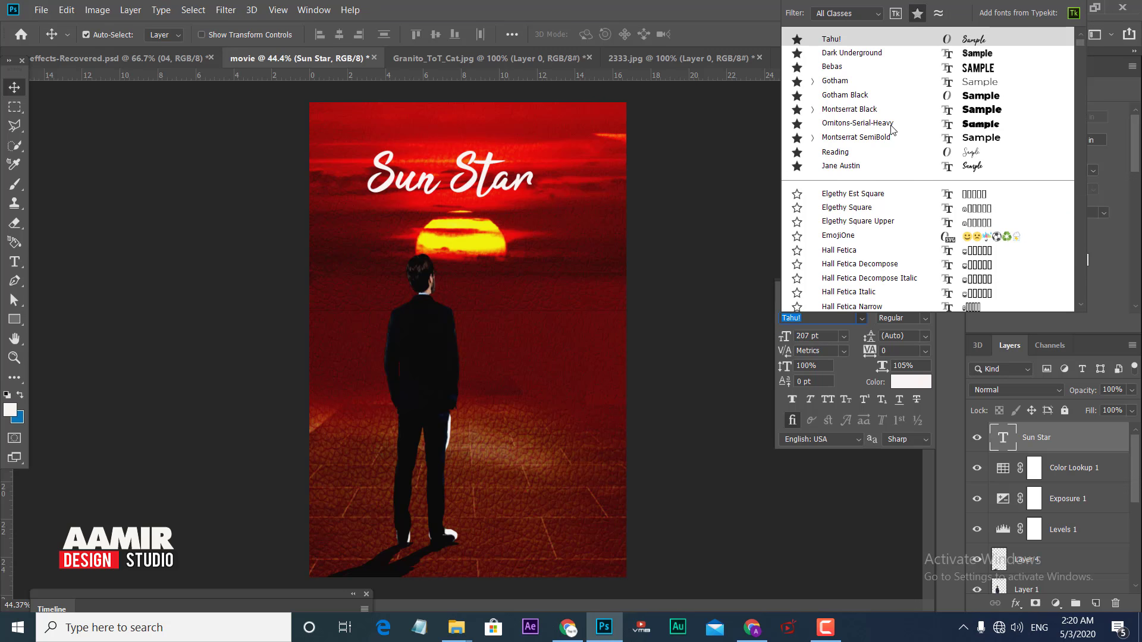
{"action": "key", "text": "Down"}
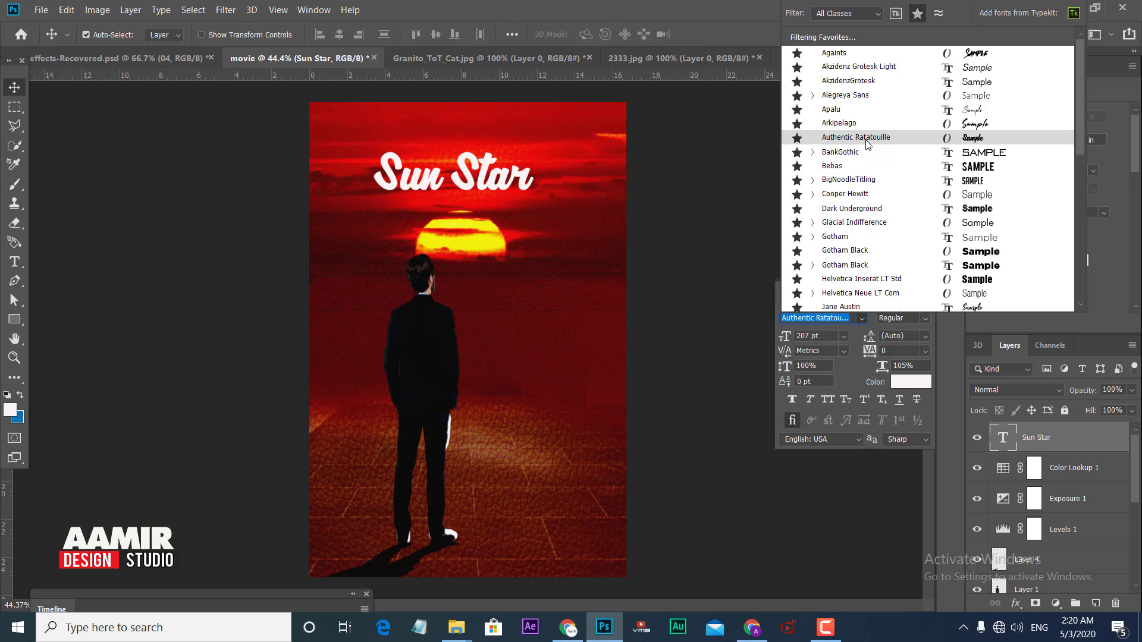
{"action": "key", "text": "Down"}
{"action": "key", "text": "Down"}
{"action": "left_click", "coordinate": [849, 113]}
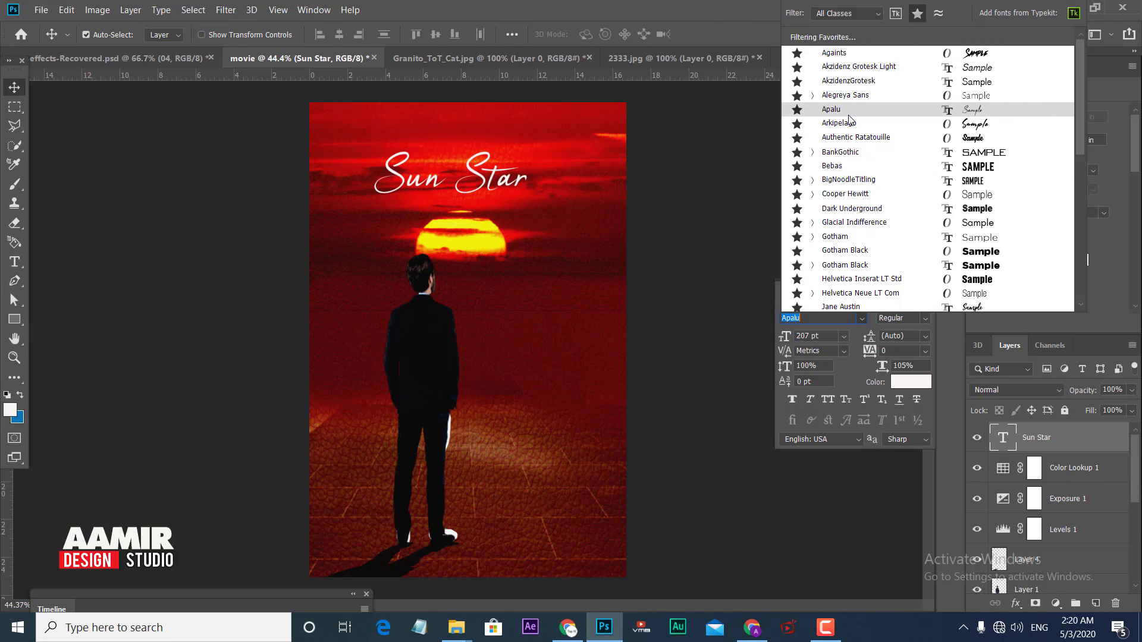
{"action": "left_click", "coordinate": [849, 125]}
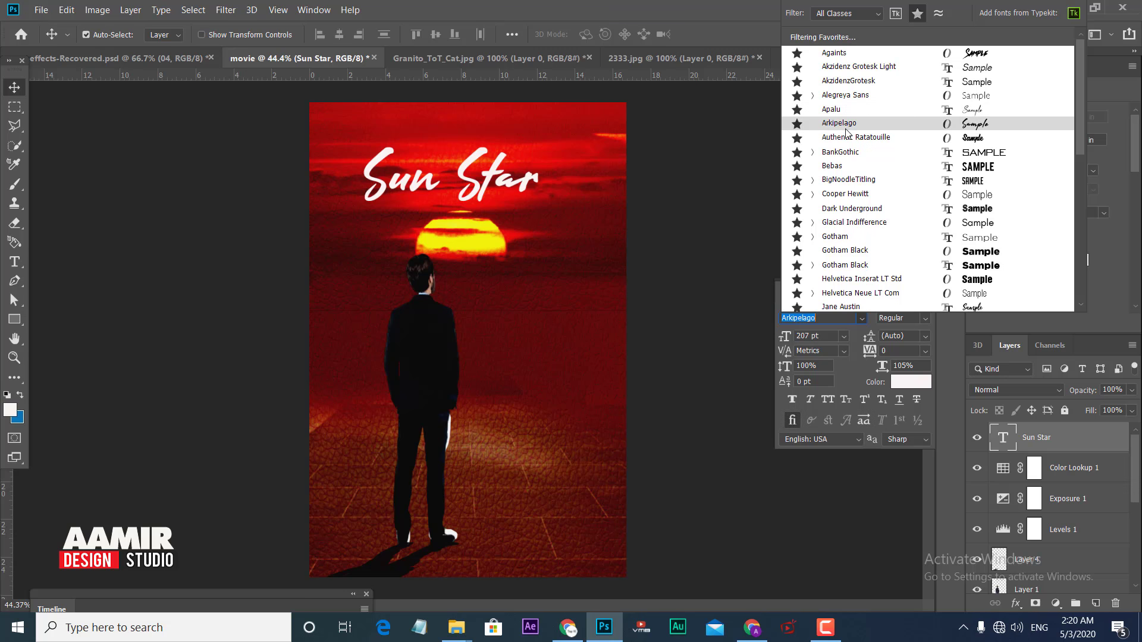
{"action": "left_click", "coordinate": [850, 109]}
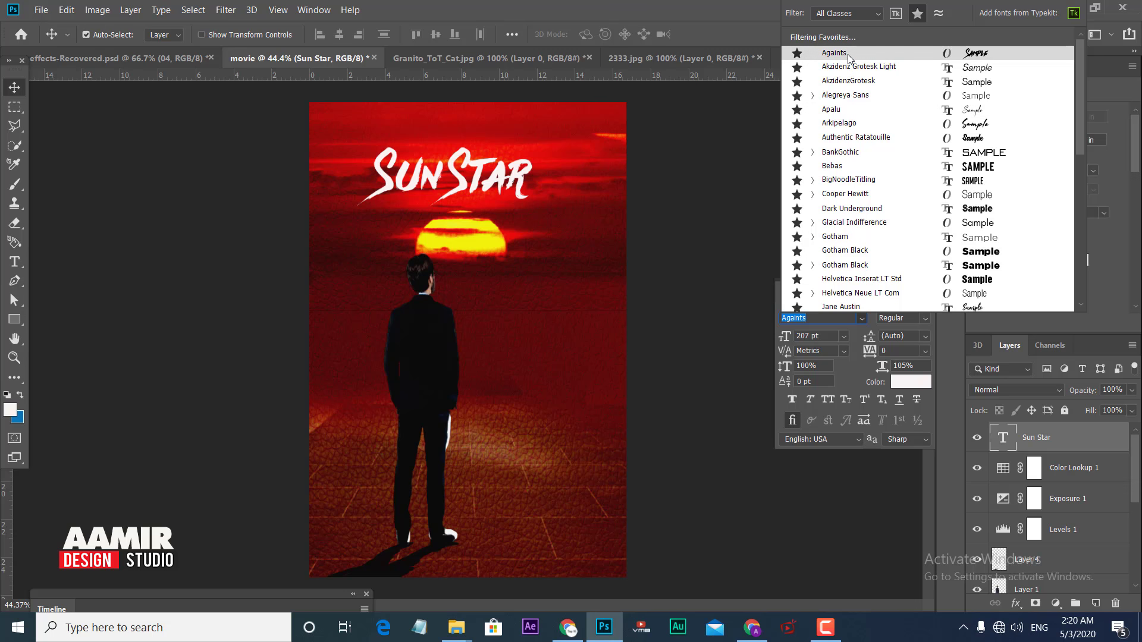
{"action": "left_click", "coordinate": [848, 56]}
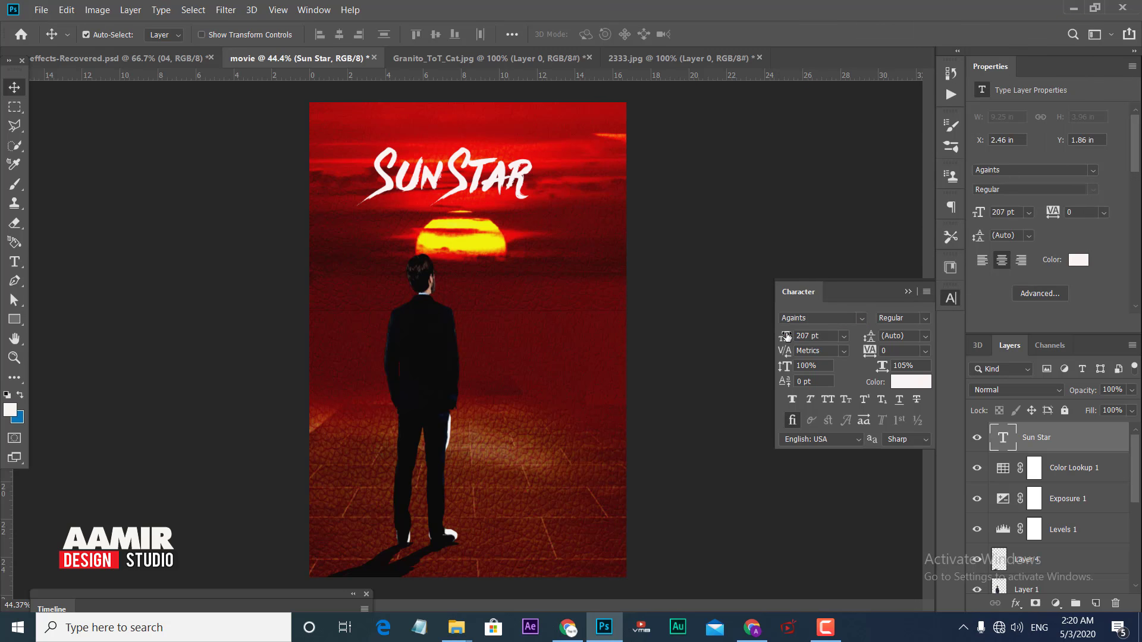
- Enlarge the title to 222 pt and nudge it slightly right and down
{"action": "left_click_drag", "start_coordinate": [786, 336], "coordinate": [798, 336]}
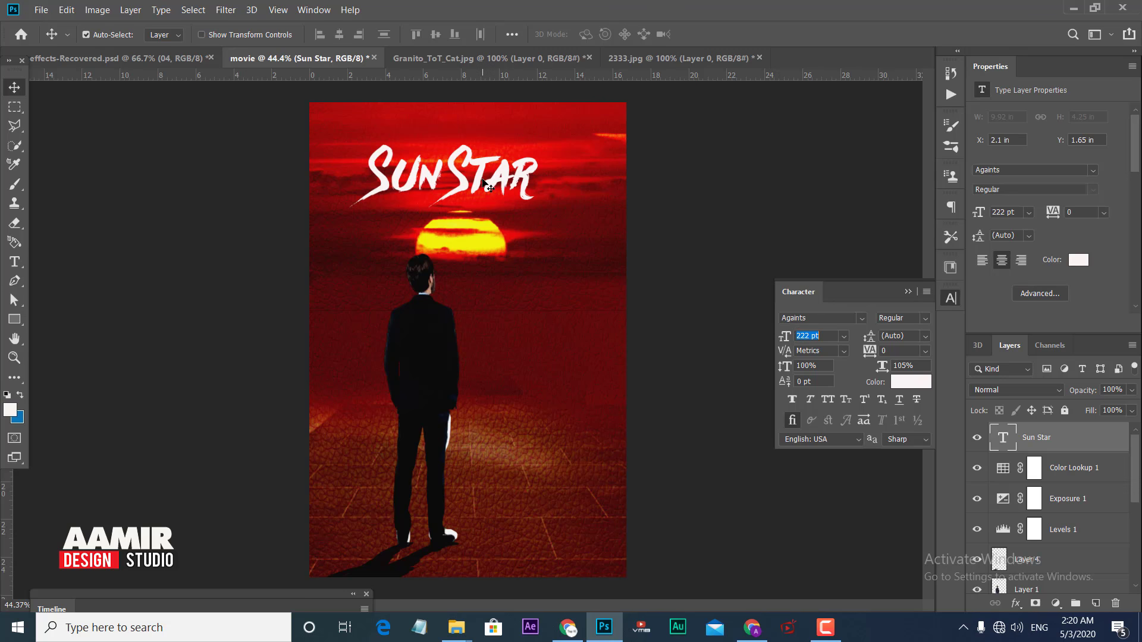
{"action": "left_click", "coordinate": [489, 185]}
{"action": "left_click_drag", "start_coordinate": [485, 180], "coordinate": [493, 188]}
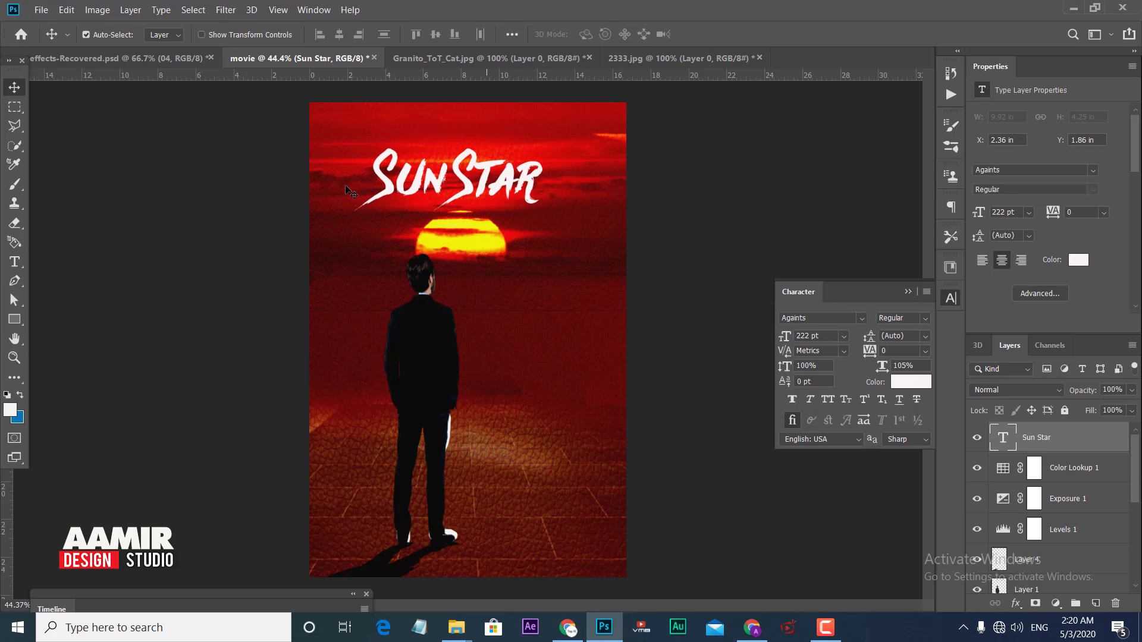
- Draw a horizontal paragraph text box across the top of the poster above the title
{"action": "left_click", "coordinate": [15, 261]}
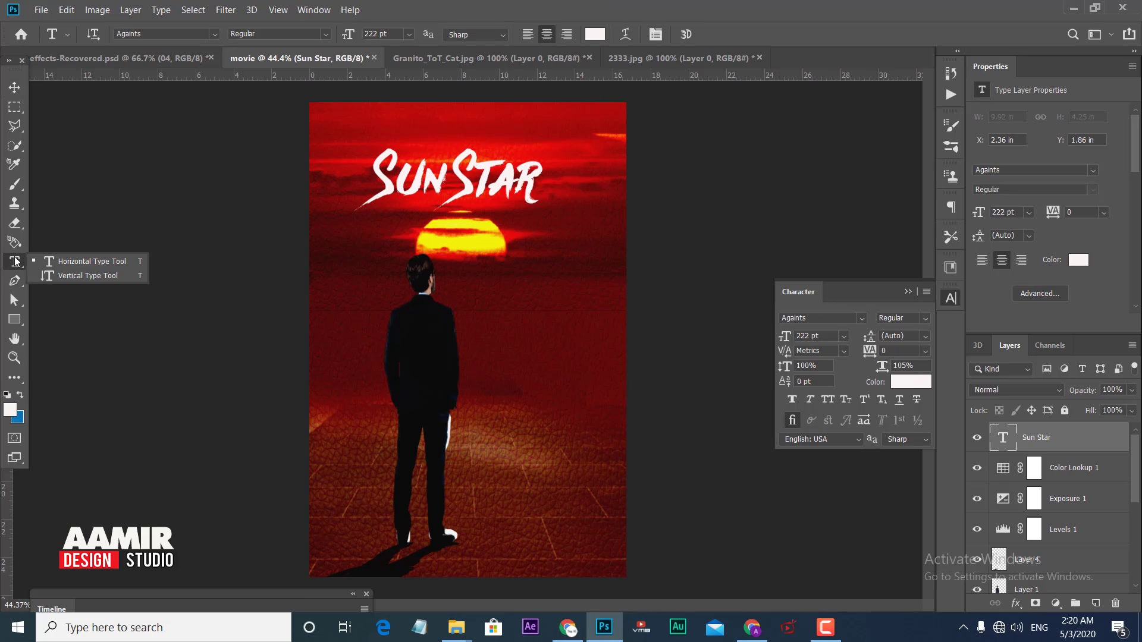
{"action": "left_click", "coordinate": [51, 261]}
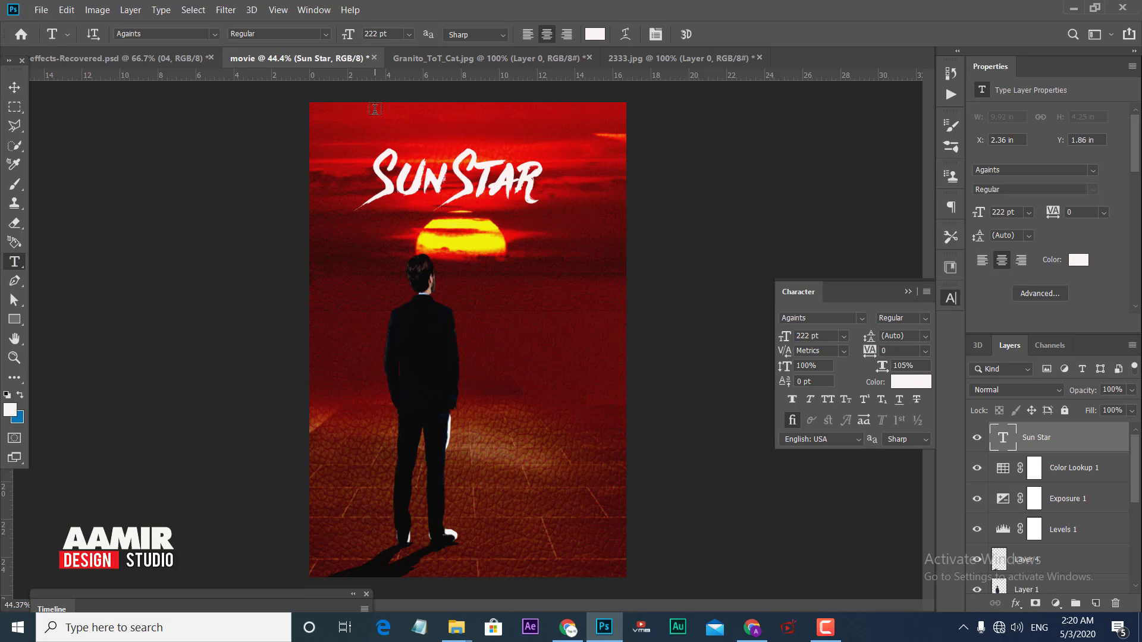
{"action": "left_click_drag", "start_coordinate": [376, 109], "coordinate": [575, 139]}
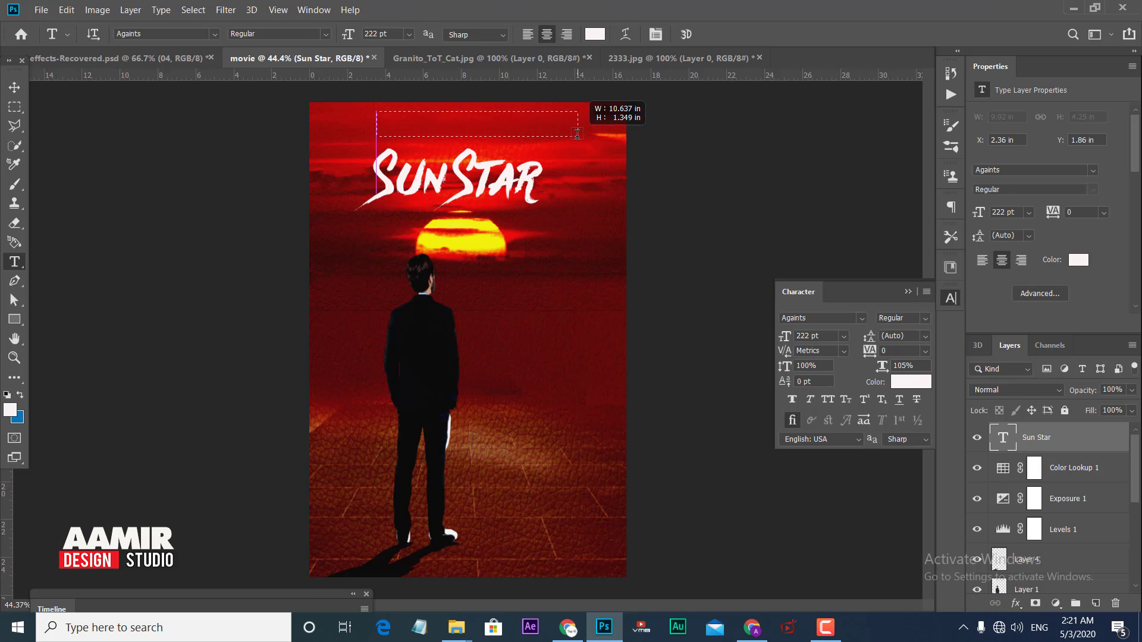
{"action": "left_click_drag", "start_coordinate": [575, 140], "coordinate": [577, 134]}
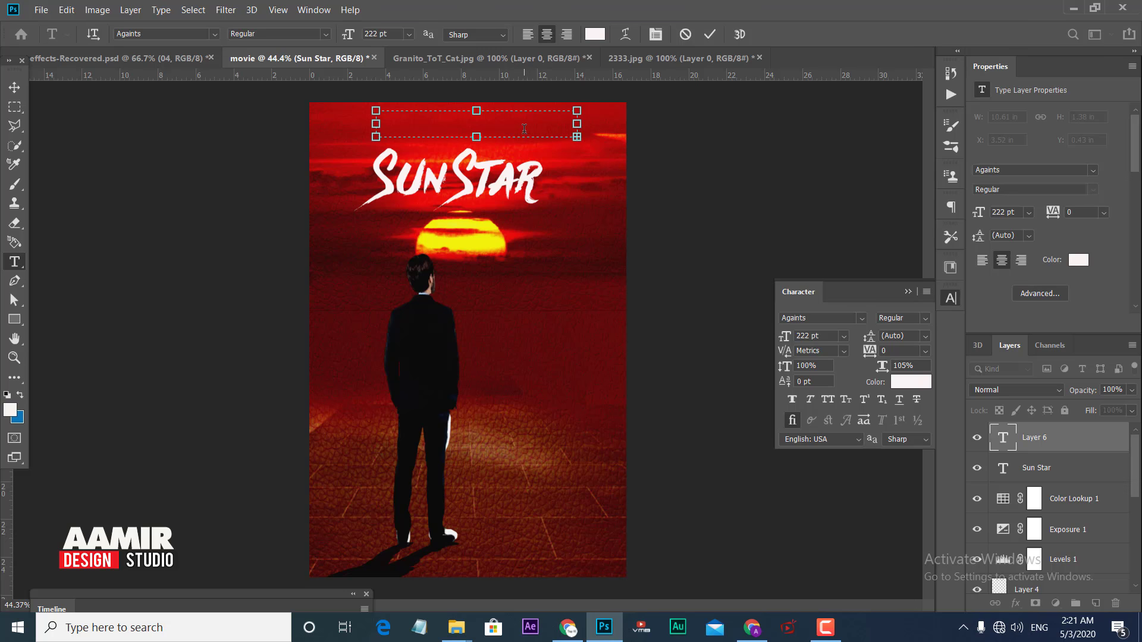
- Set the lorem ipsum body text to 45 pt, commit it, and centre it horizontally
{"action": "scroll", "coordinate": [523, 129], "scroll_direction": "up", "scroll_amount": 2}
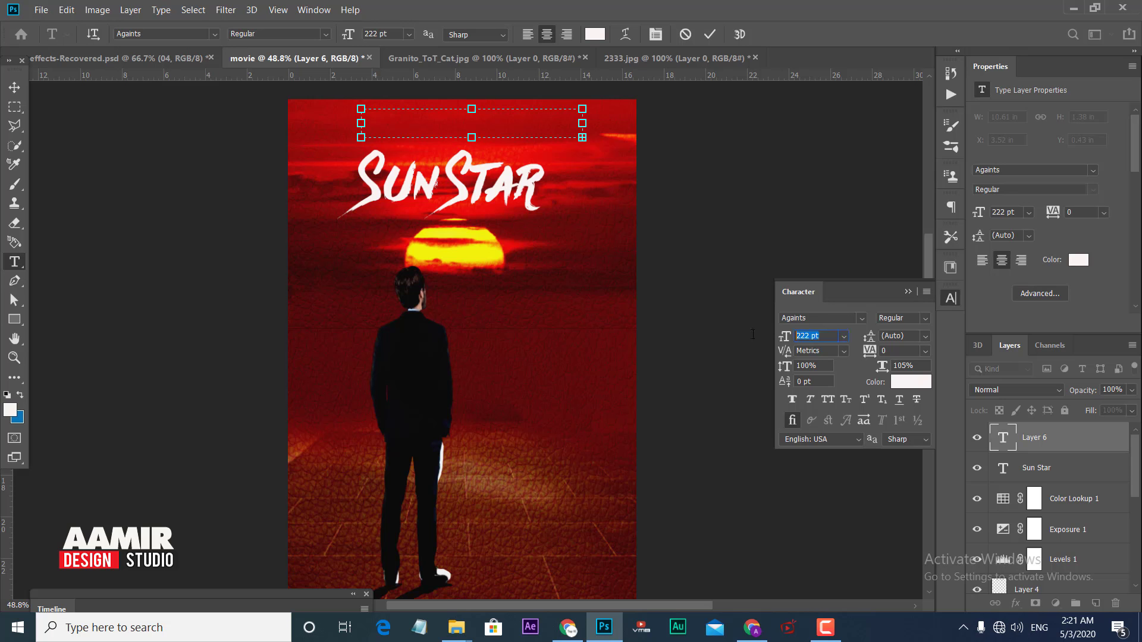
{"action": "type", "text": "6"}
{"action": "key", "text": "Return"}
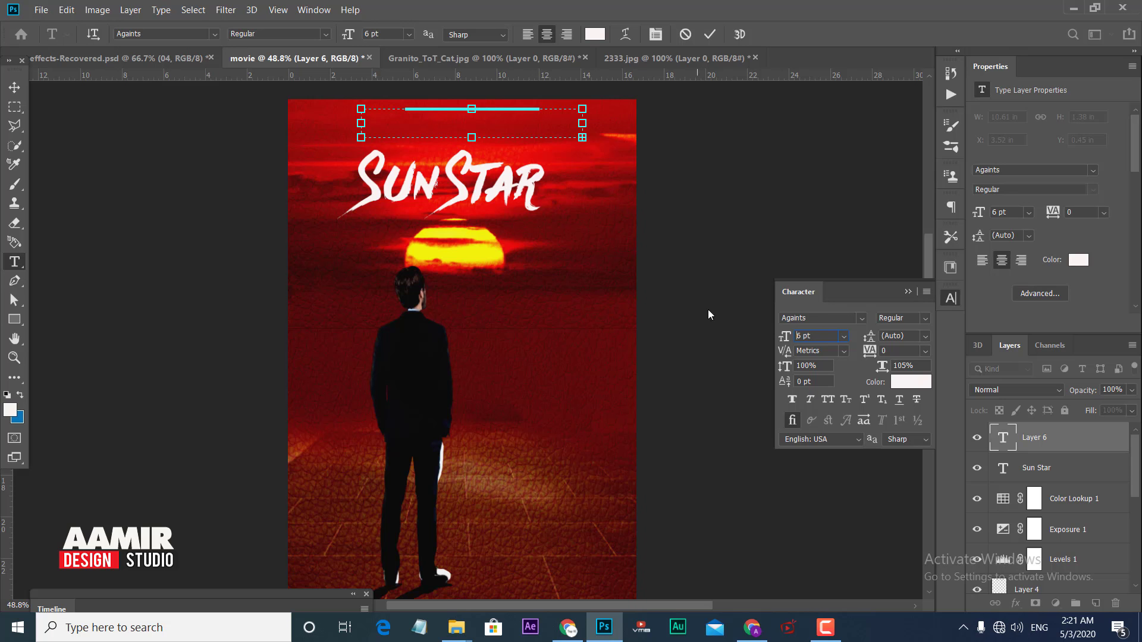
{"action": "left_click", "coordinate": [808, 335]}
{"action": "type", "text": "12"}
{"action": "left_click", "coordinate": [13, 87]}
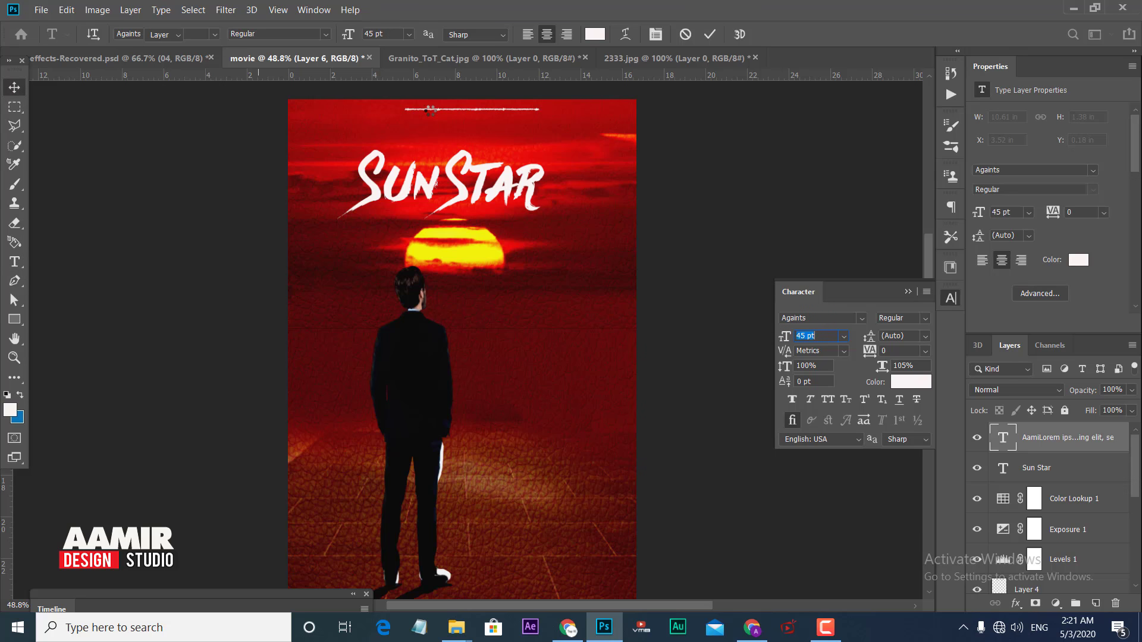
{"action": "left_click_drag", "start_coordinate": [429, 113], "coordinate": [419, 113]}
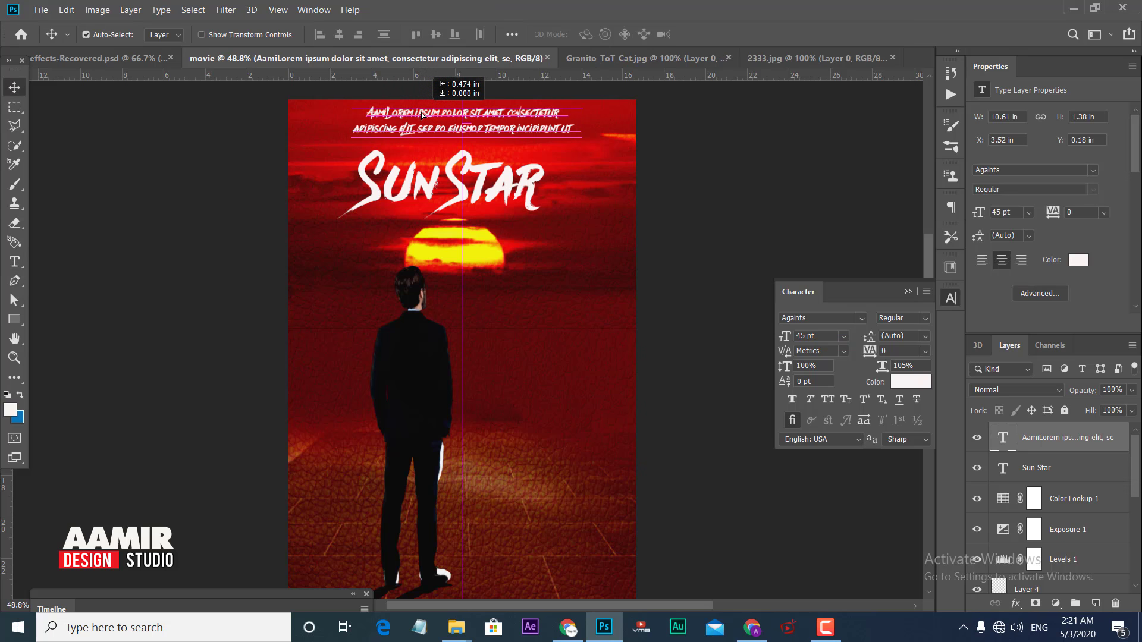
- Change the body text to Gotham Light at 19 pt and place it just above the title
{"action": "left_click", "coordinate": [861, 319]}
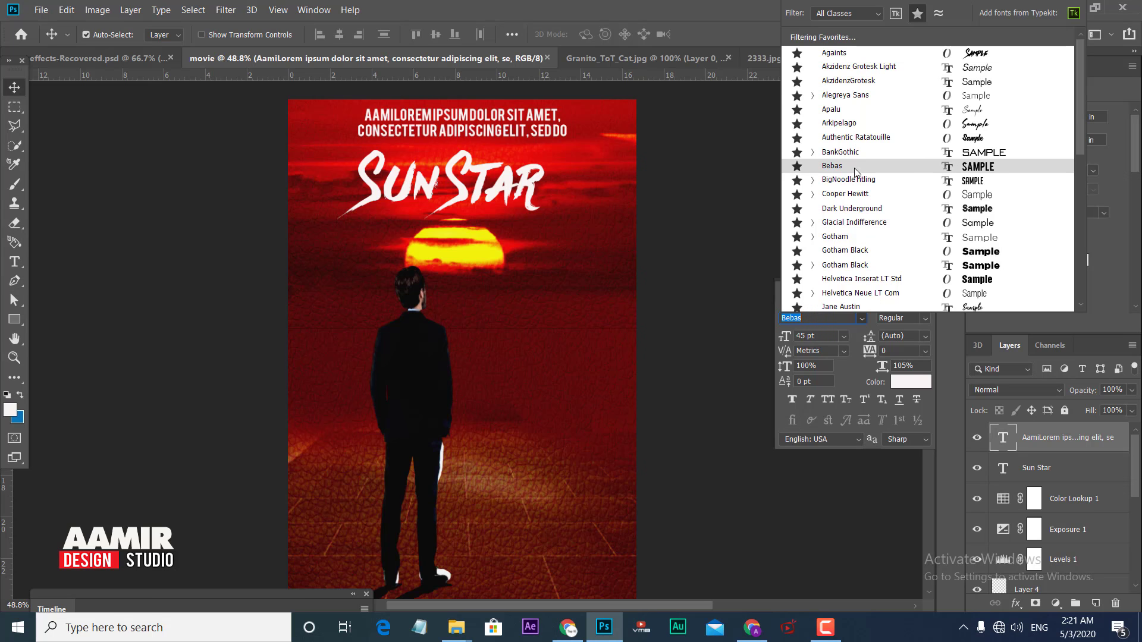
{"action": "left_click", "coordinate": [851, 237]}
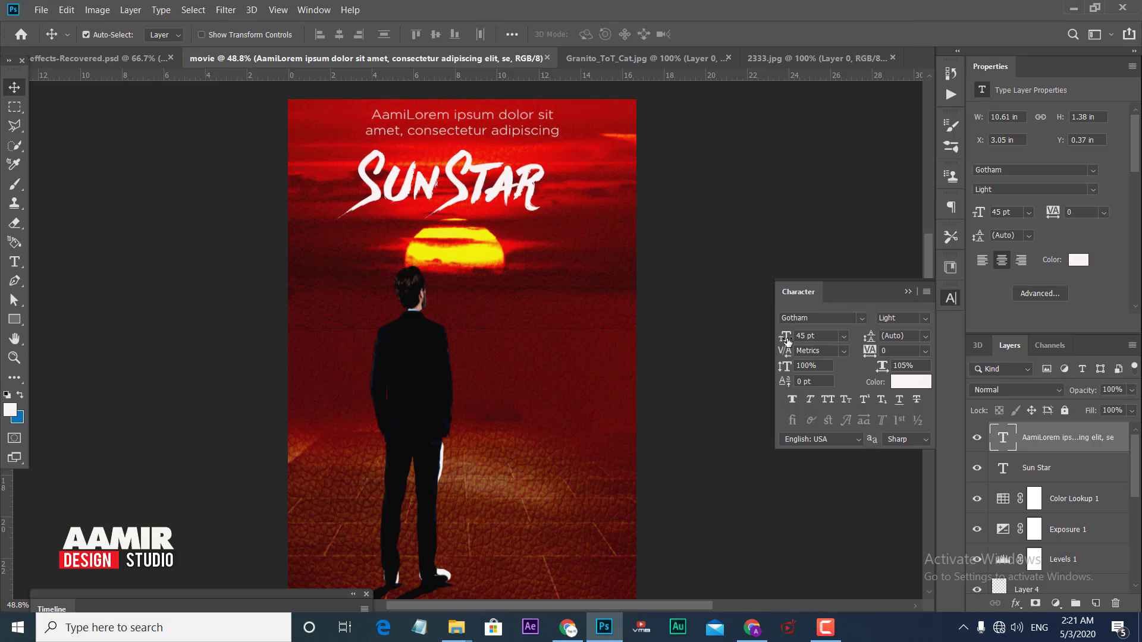
{"action": "left_click_drag", "start_coordinate": [787, 340], "coordinate": [746, 329]}
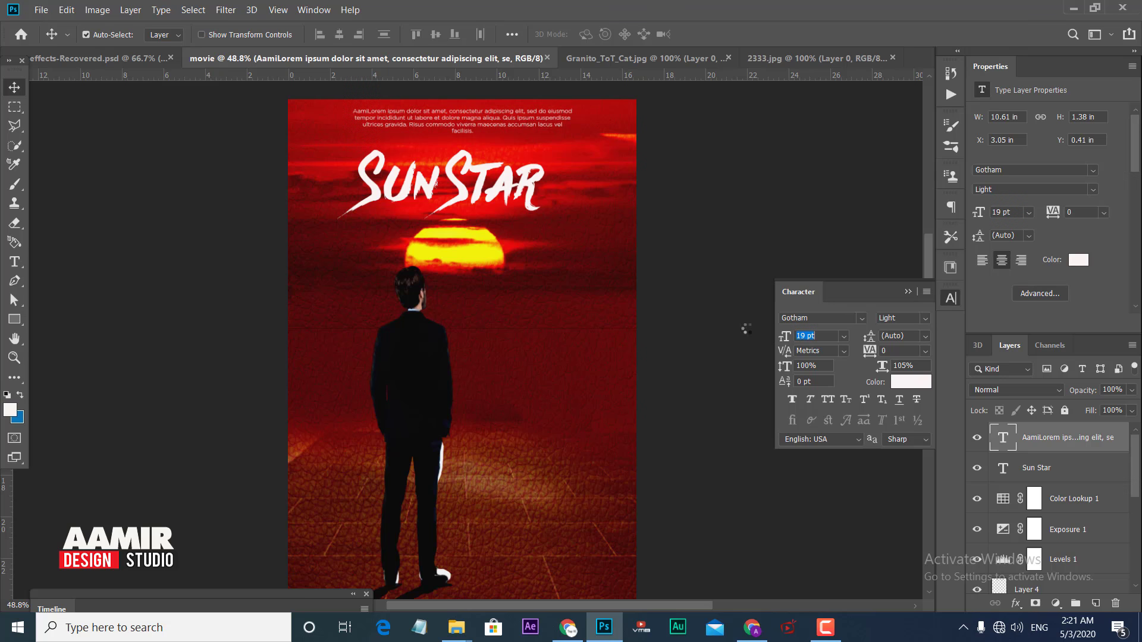
{"action": "left_click", "coordinate": [489, 125]}
{"action": "left_click_drag", "start_coordinate": [487, 124], "coordinate": [477, 129]}
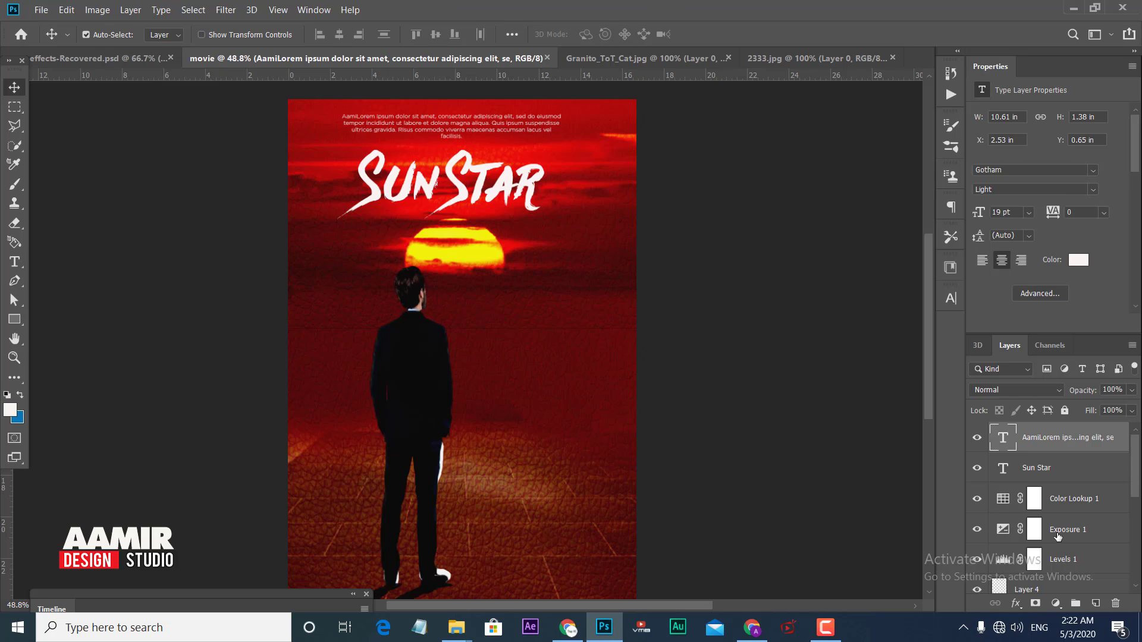
- Add a Color Lookup adjustment and preview presets such as DropBlues, FallColors and FoggyNight
{"action": "left_click", "coordinate": [1055, 602]}
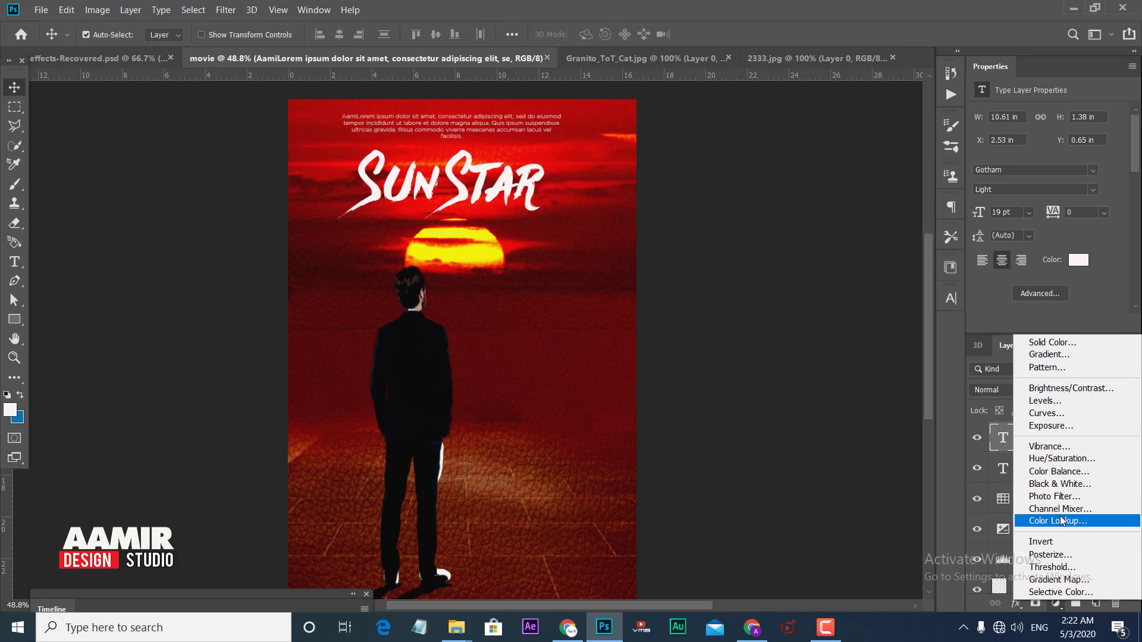
{"action": "left_click", "coordinate": [1062, 521]}
{"action": "left_click", "coordinate": [1064, 115]}
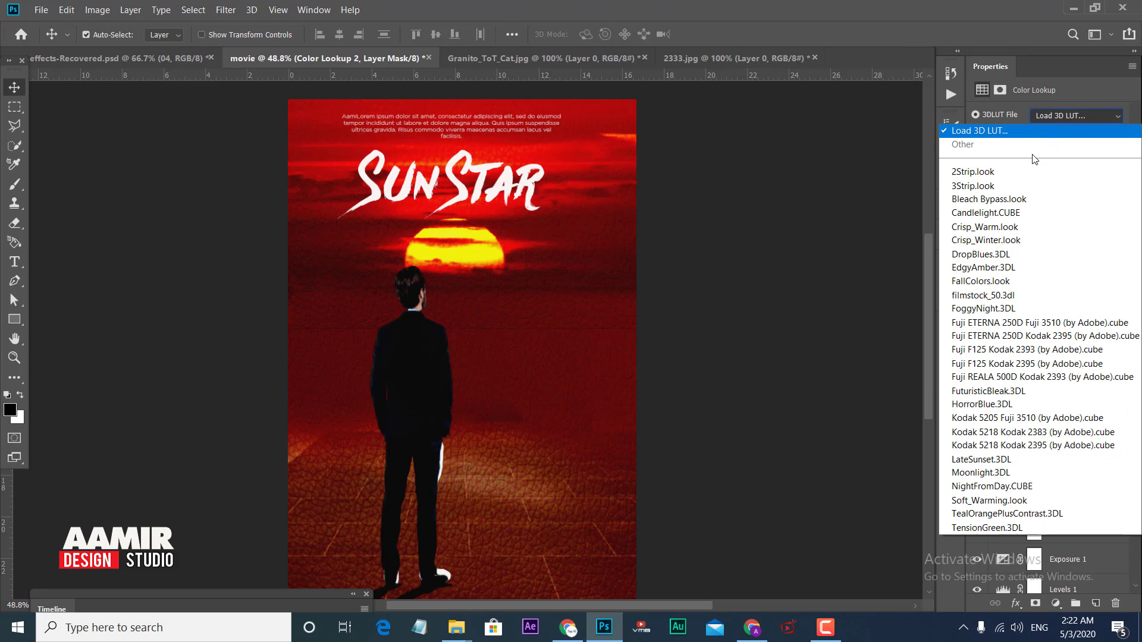
{"action": "left_click", "coordinate": [1023, 171]}
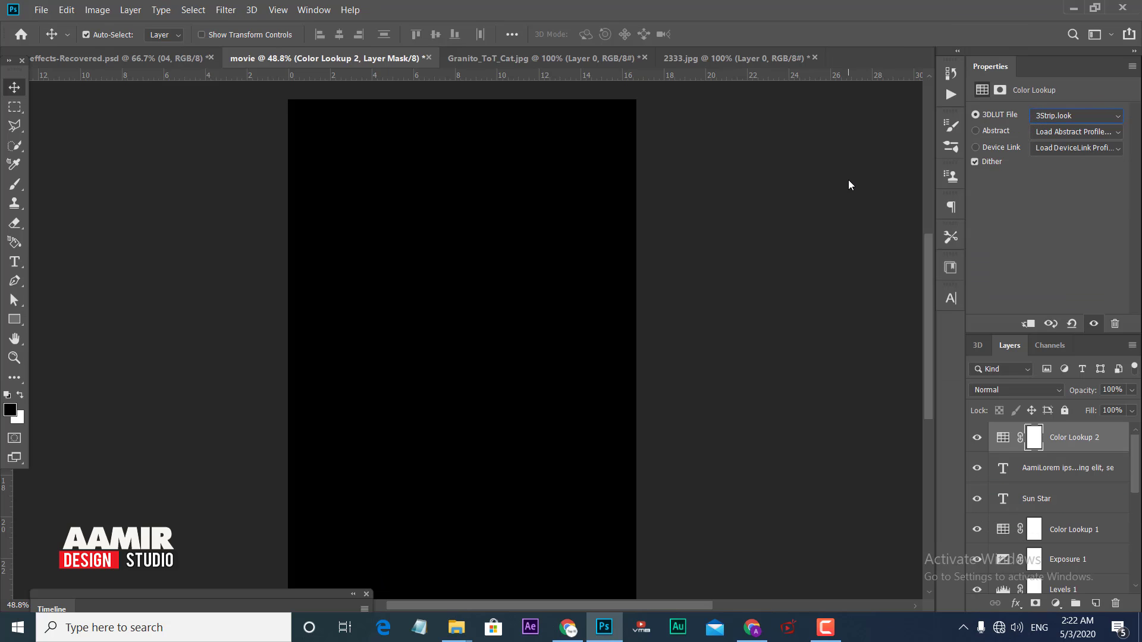
{"action": "key", "text": "Down"}
{"action": "key", "text": "Down"}
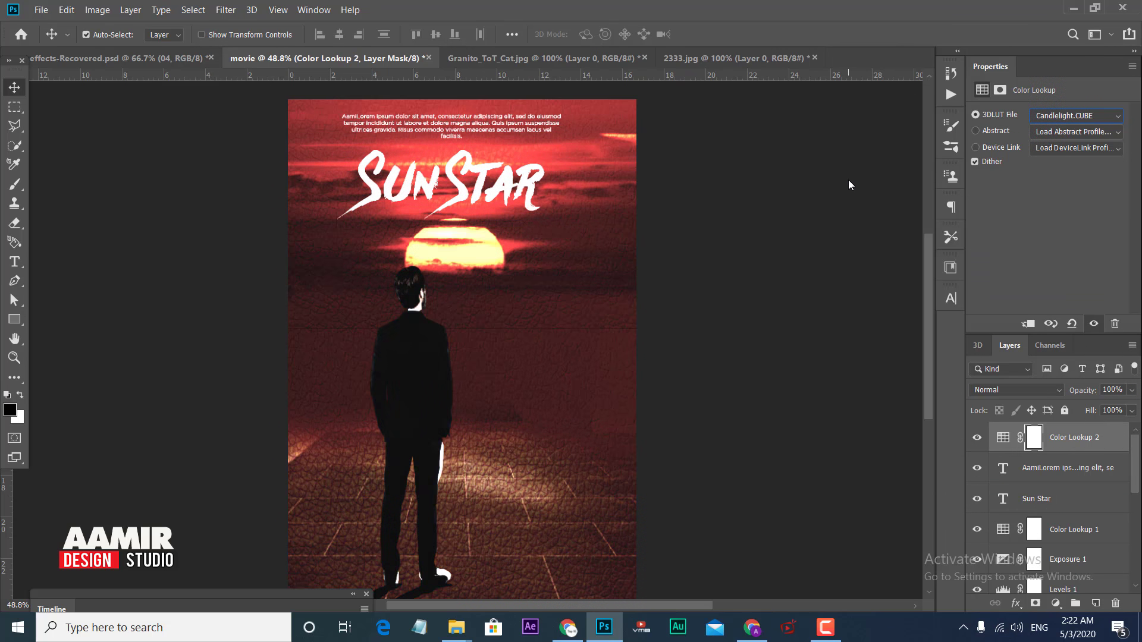
{"action": "key", "text": "Down"}
{"action": "key", "text": "Down"}
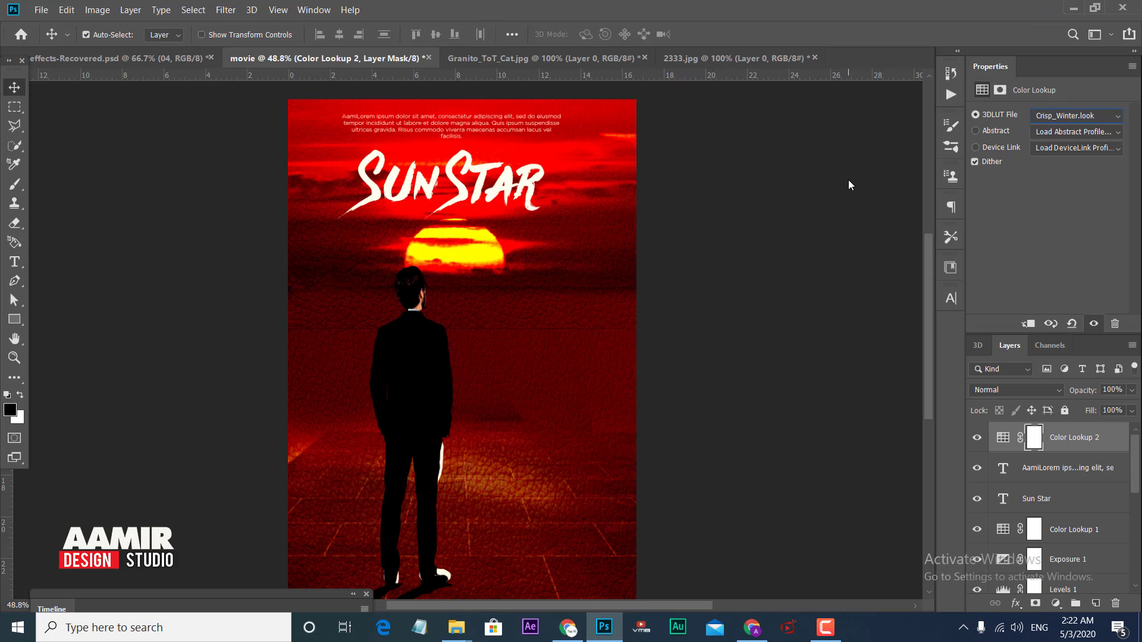
{"action": "key", "text": "Down"}
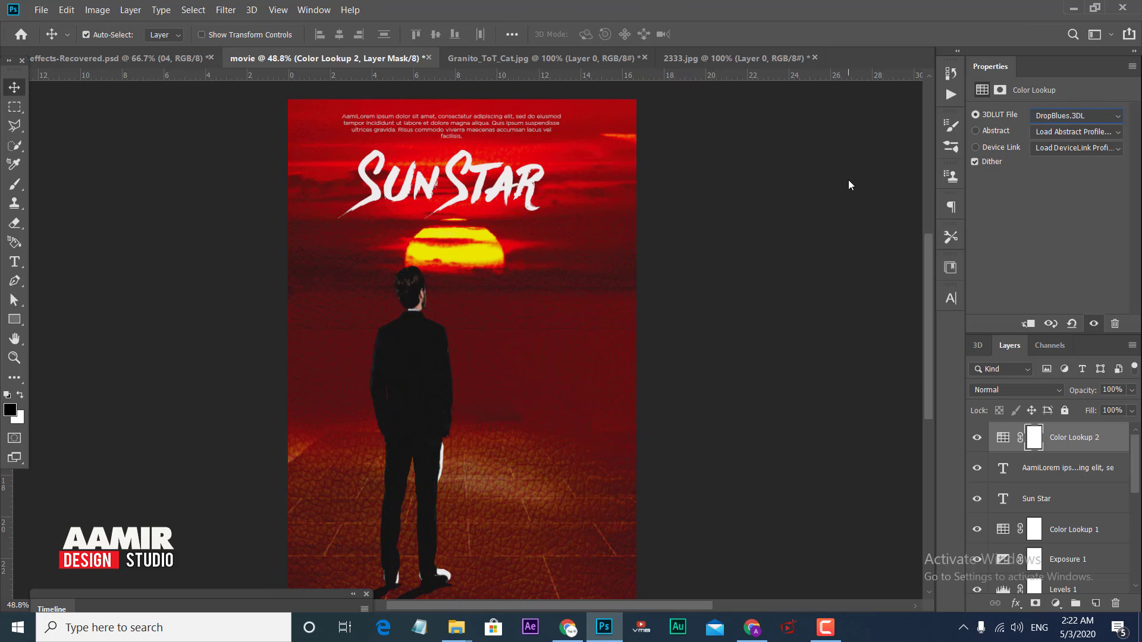
{"action": "key", "text": "Down"}
{"action": "key", "text": "Down"}
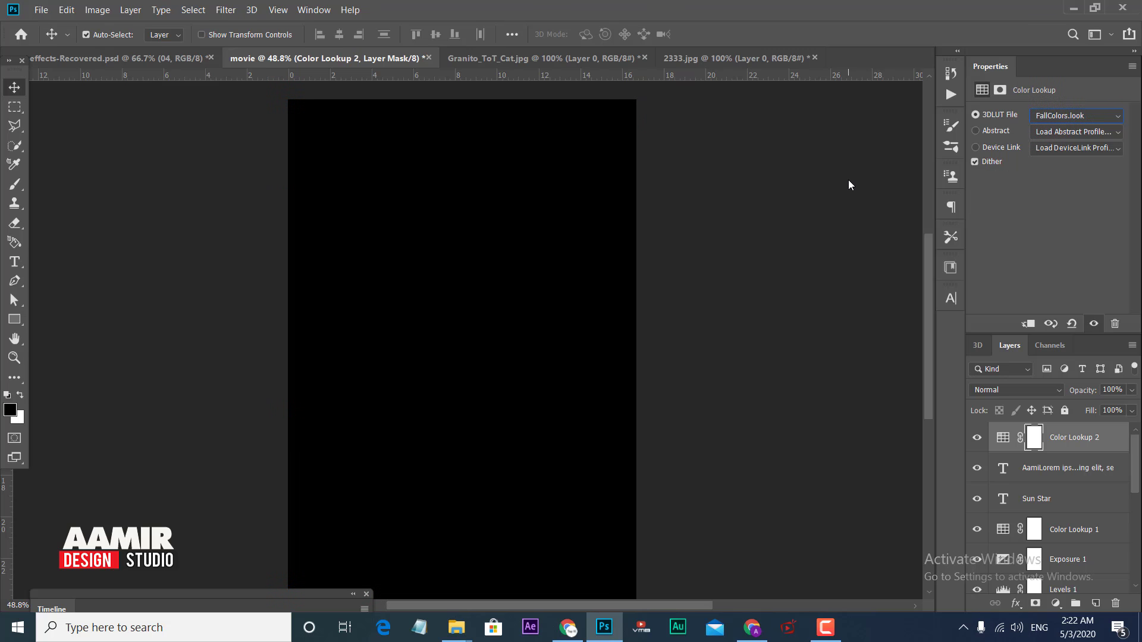
{"action": "key", "text": "Down"}
{"action": "key", "text": "Down"}
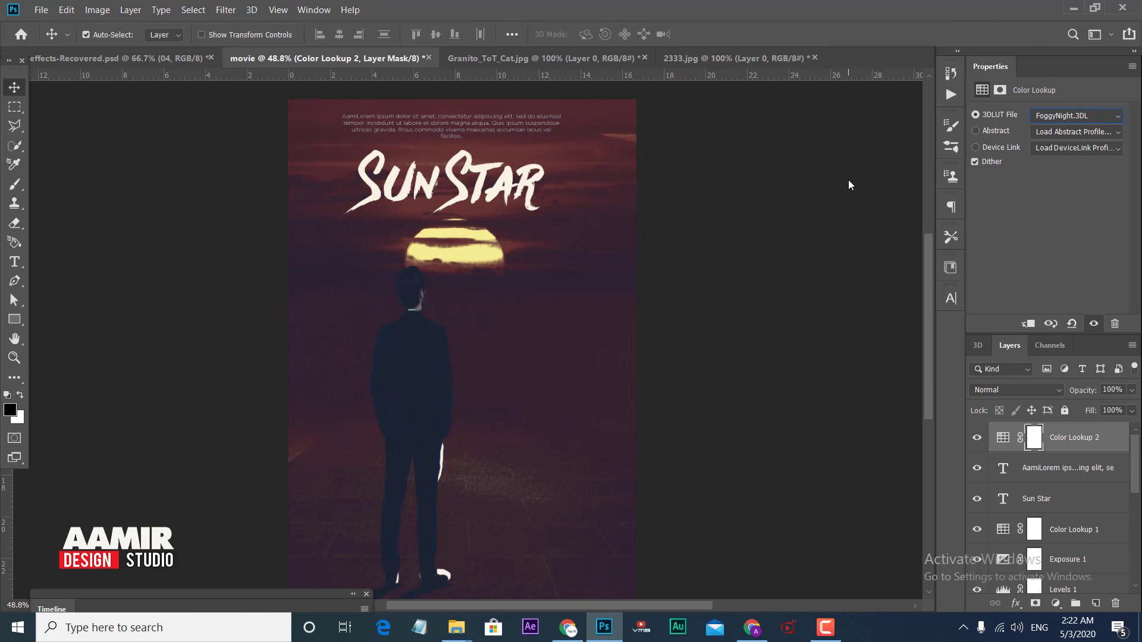
{"action": "key", "text": "Down"}
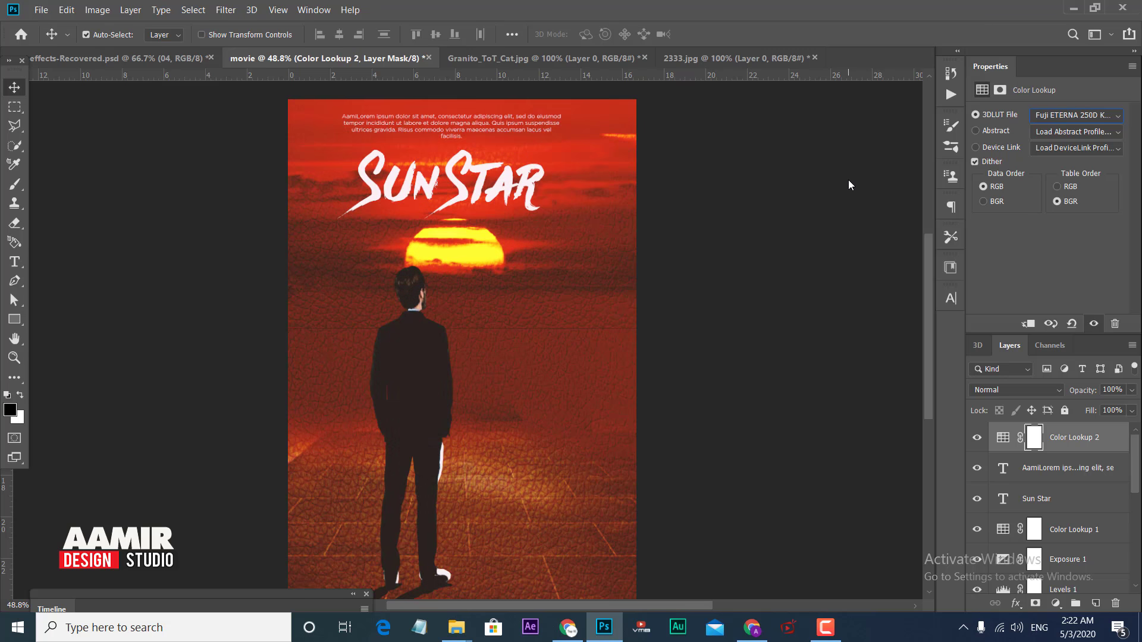
- Compare Fuji, Kodak, LateSunset and Moonlight looks, settling on the deep red Kodak 5218 LUT
{"action": "key", "text": "Down"}
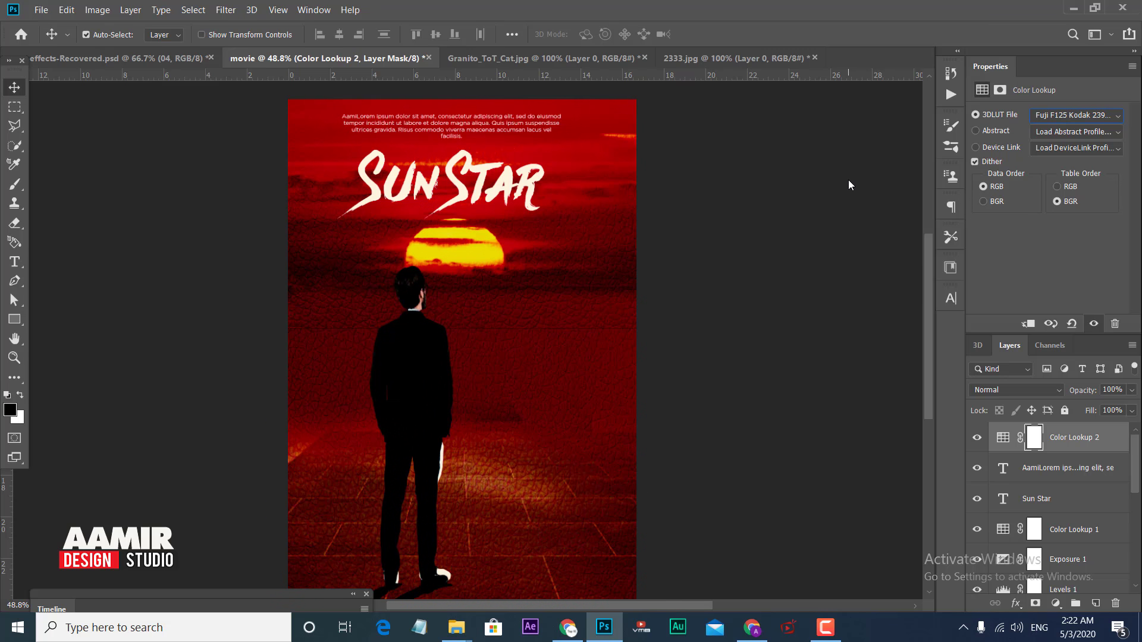
{"action": "key", "text": "Down"}
{"action": "key", "text": "Down"}
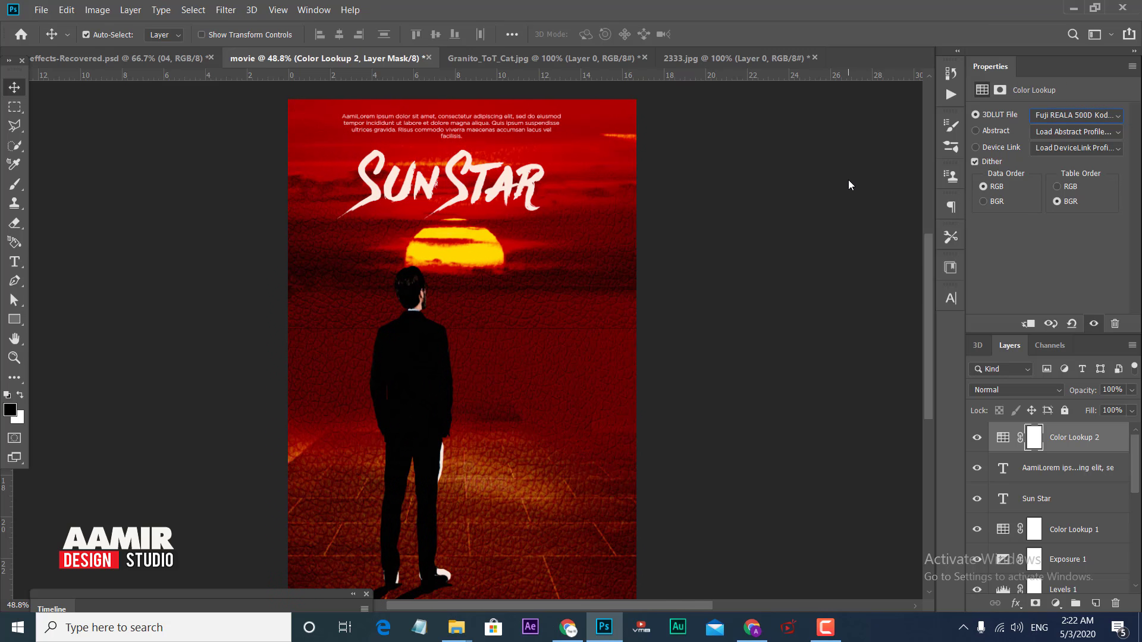
{"action": "key", "text": "Down"}
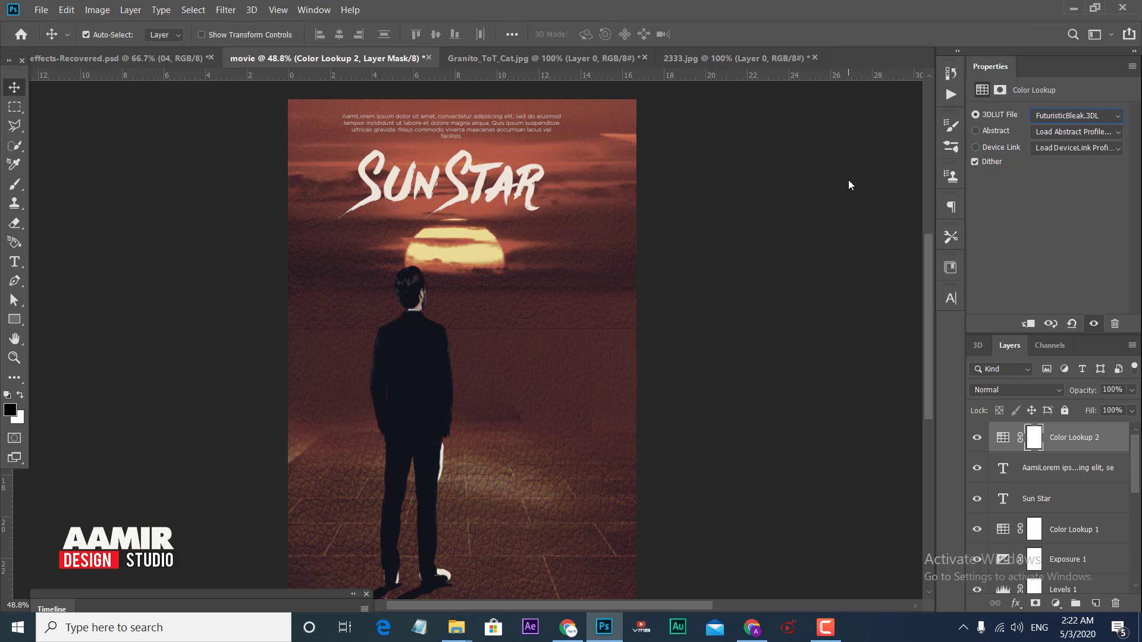
{"action": "key", "text": "Down"}
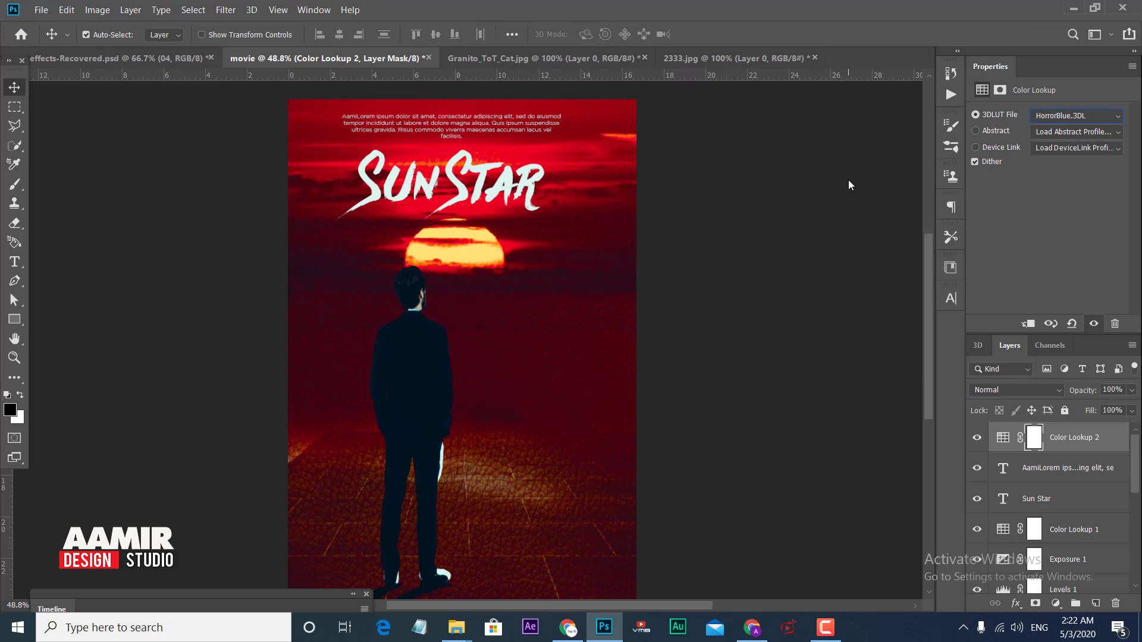
{"action": "key", "text": "Down"}
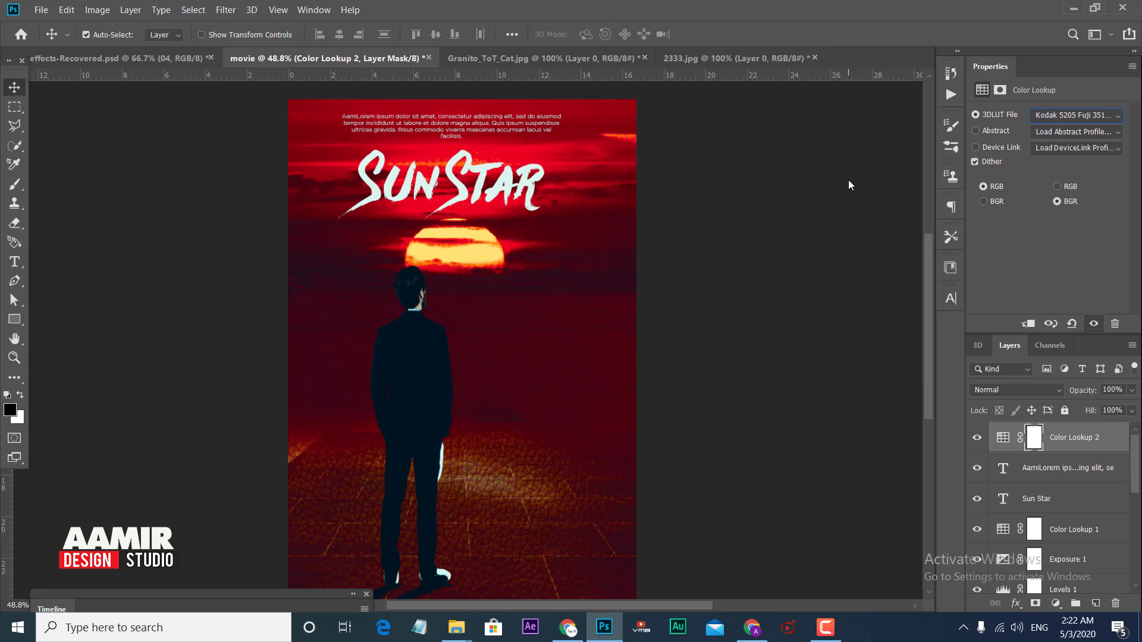
{"action": "key", "text": "Down"}
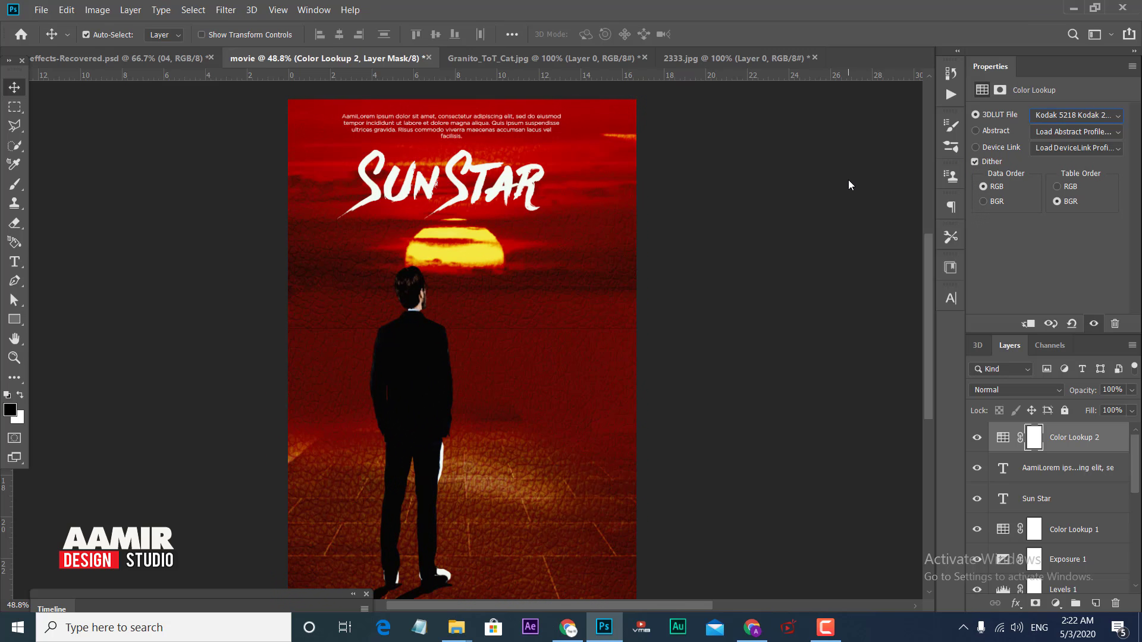
{"action": "key", "text": "Down"}
{"action": "key", "text": "Down"}
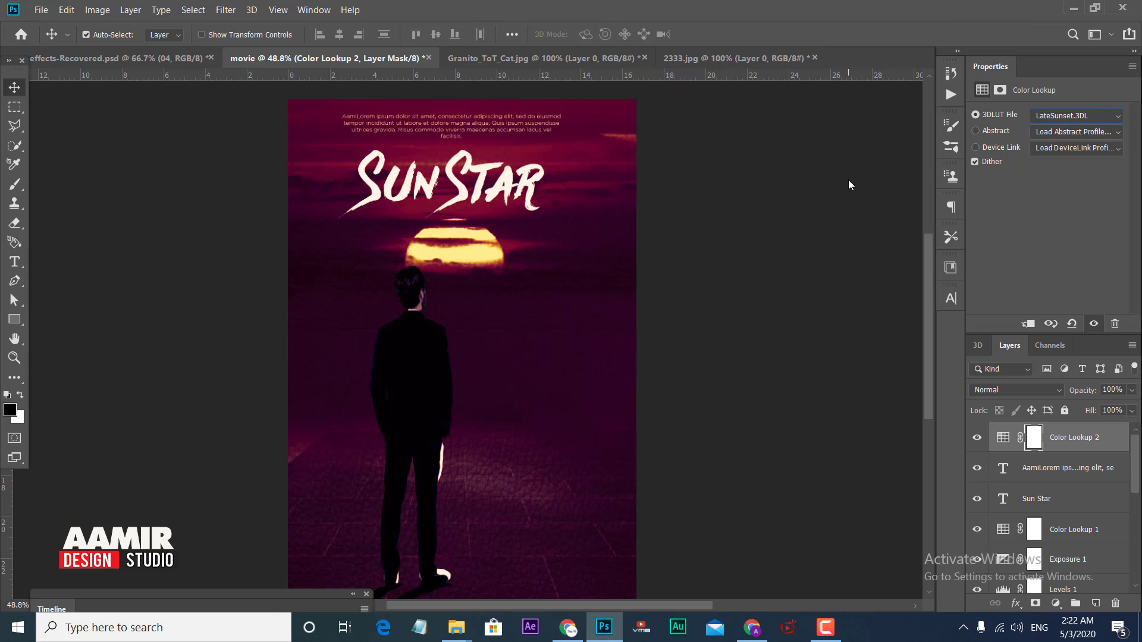
{"action": "key", "text": "Down"}
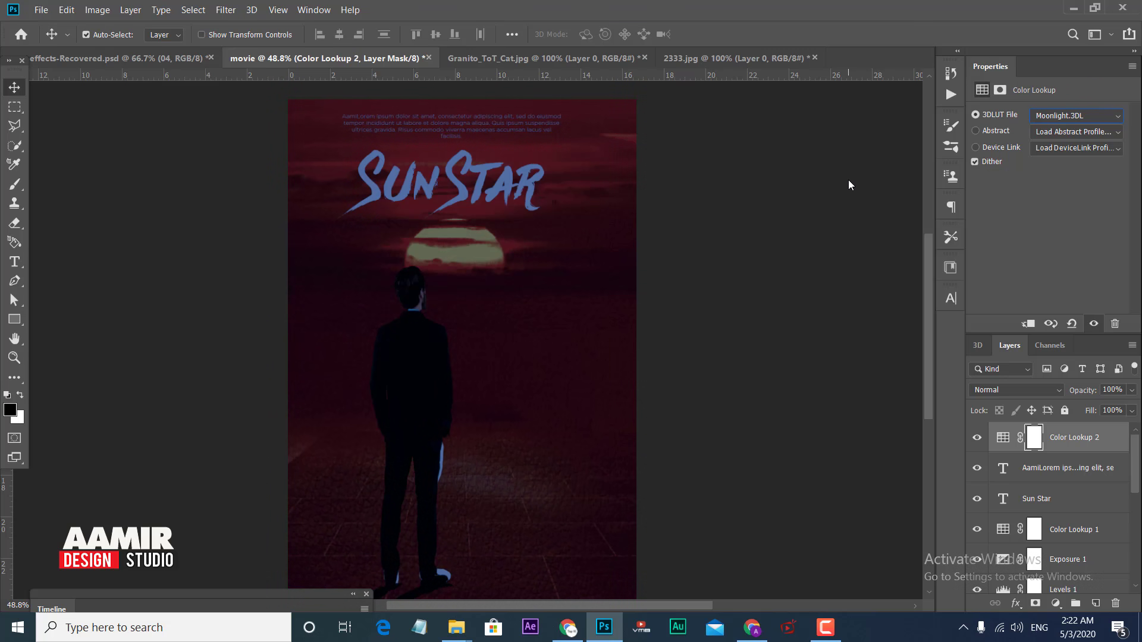
{"action": "key", "text": "Down"}
{"action": "key", "text": "Down"}
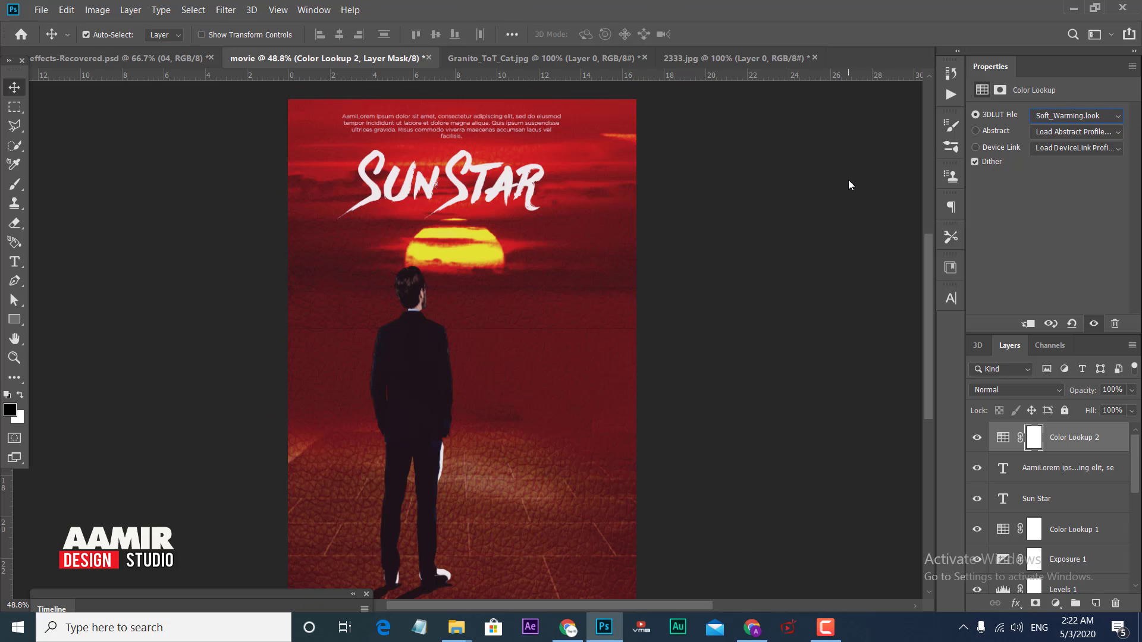
{"action": "key", "text": "Down"}
{"action": "key", "text": "Down"}
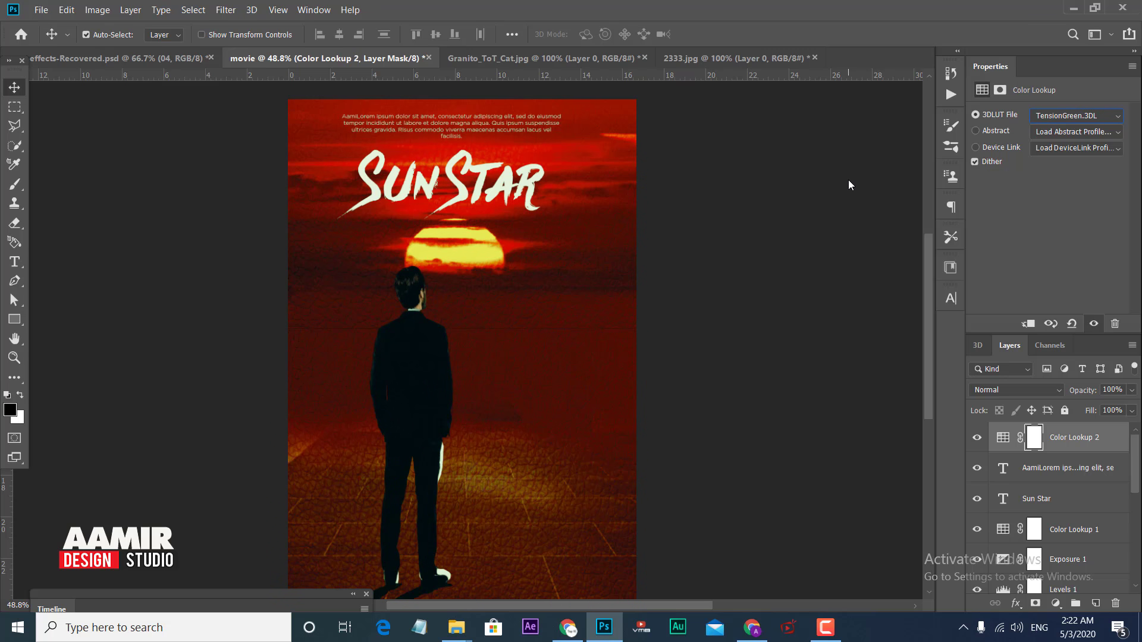
{"action": "key", "text": "Up"}
{"action": "key", "text": "Up"}
{"action": "key", "text": "Up"}
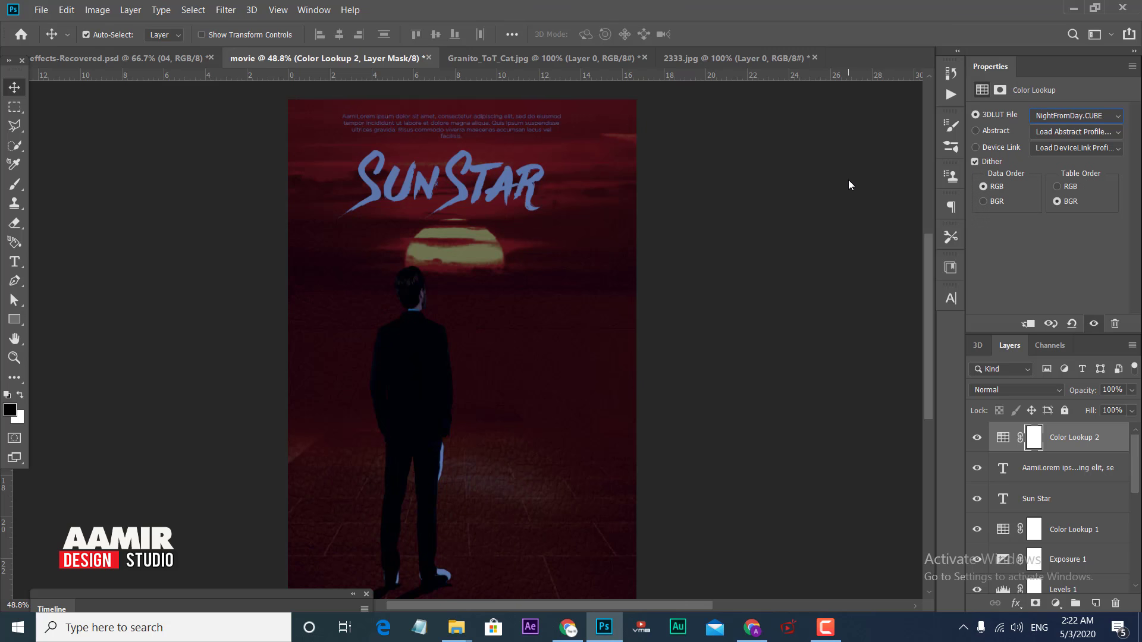
{"action": "key", "text": "Up"}
{"action": "key", "text": "Up"}
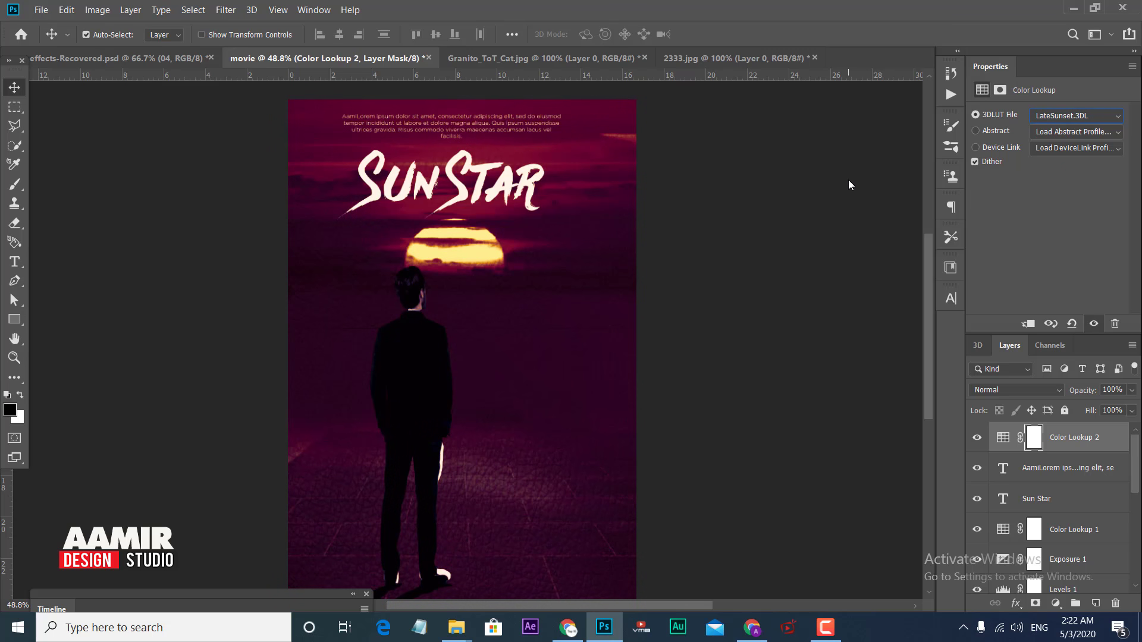
{"action": "key", "text": "Up"}
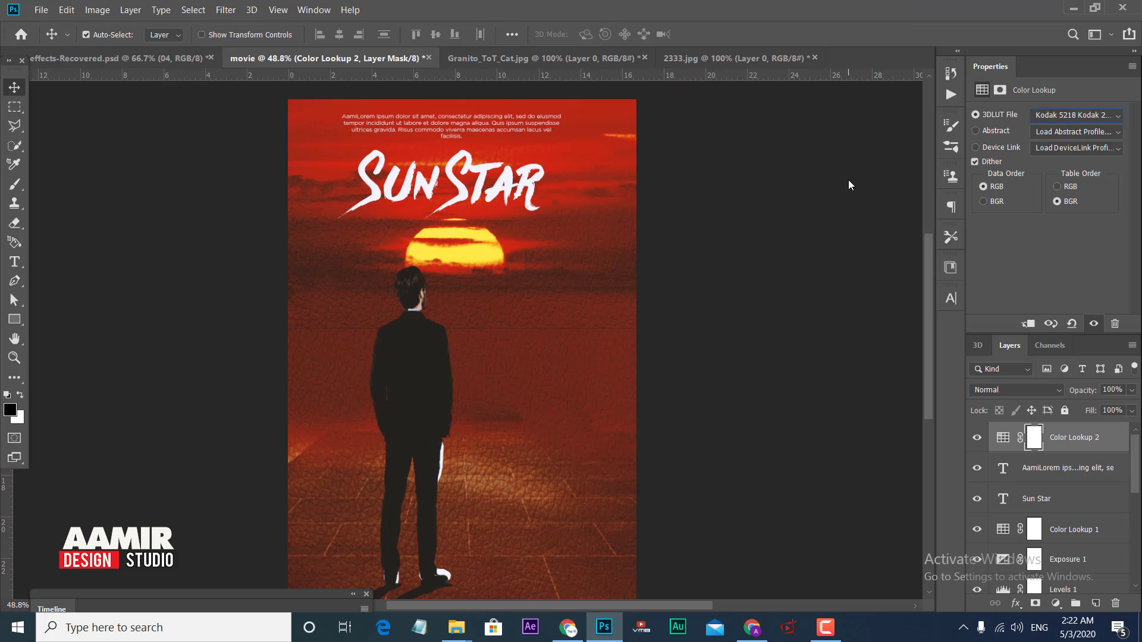
{"action": "key", "text": "Up"}
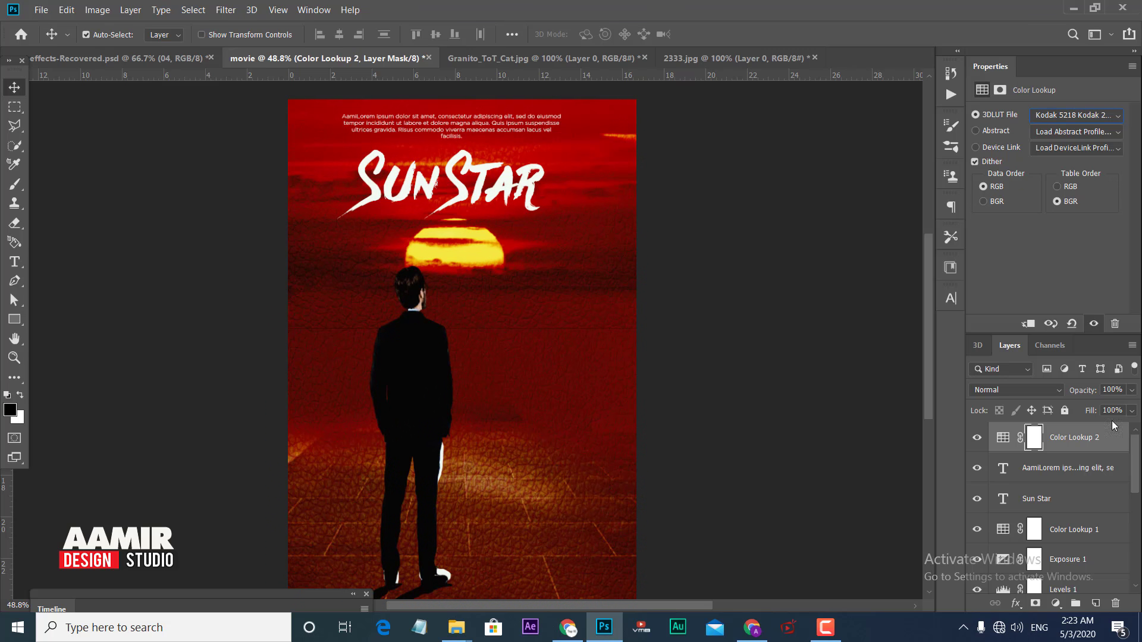
{"action": "left_click", "coordinate": [1054, 602]}
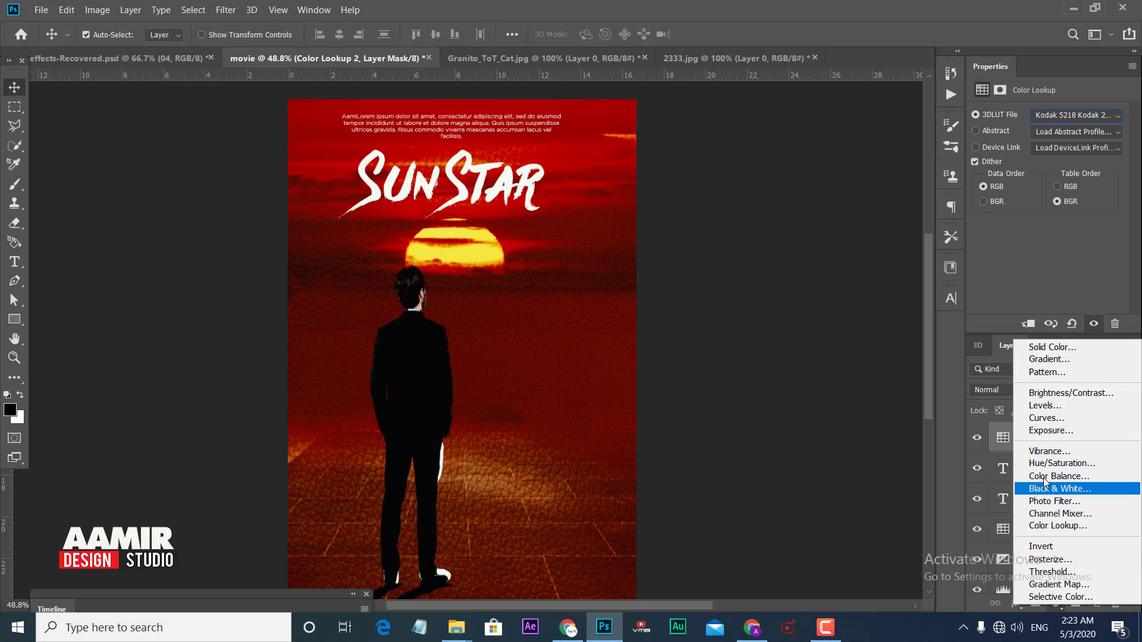
- Add a Levels adjustment with the black input at 34, then select Layer 1
{"action": "left_click", "coordinate": [1047, 405]}
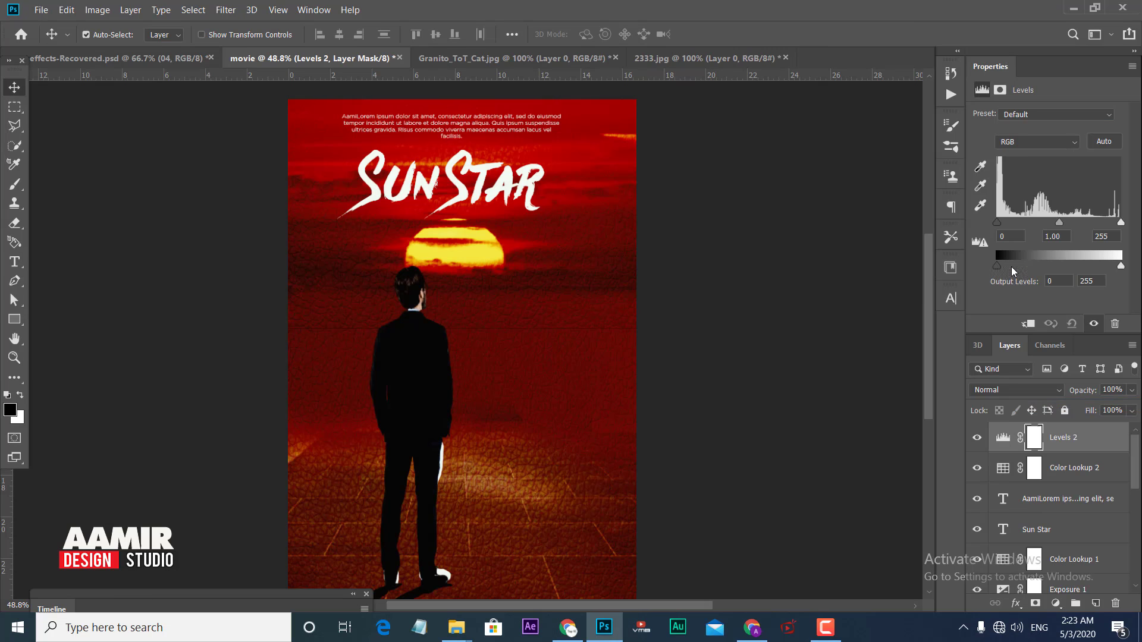
{"action": "left_click_drag", "start_coordinate": [997, 222], "coordinate": [1015, 225]}
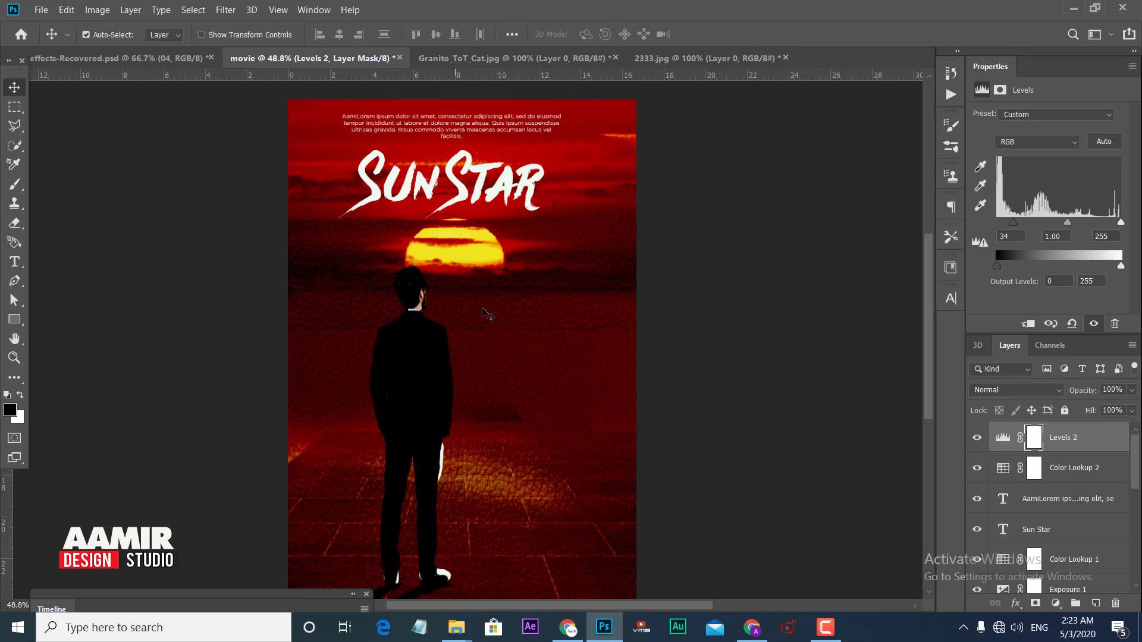
{"action": "scroll", "coordinate": [483, 313], "scroll_direction": "down", "scroll_amount": 1}
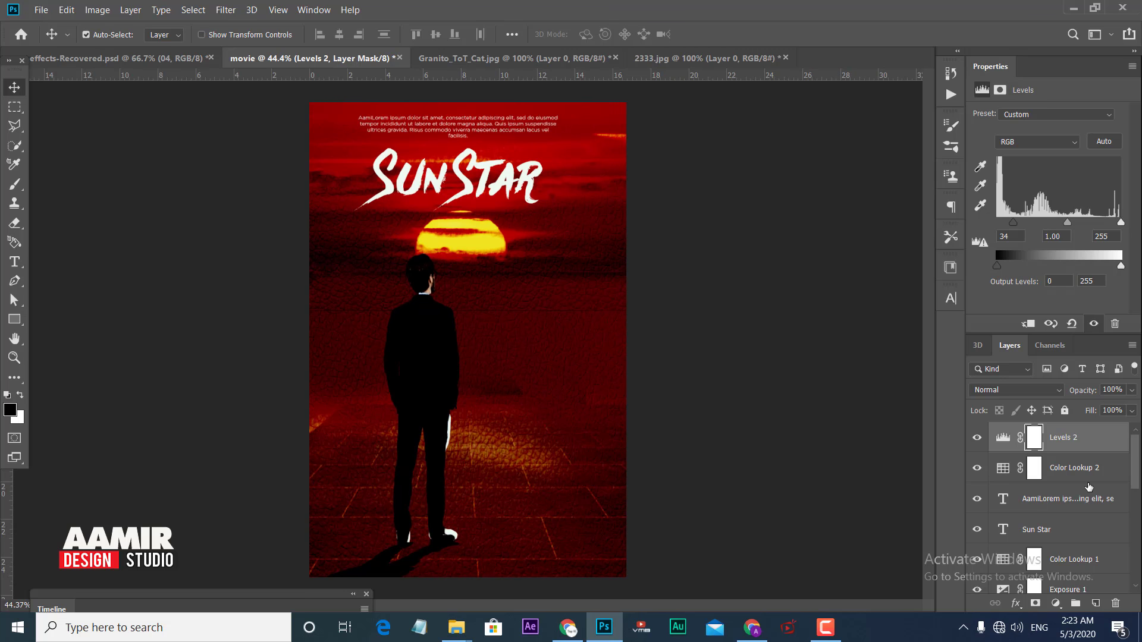
{"action": "scroll", "coordinate": [1064, 505], "scroll_direction": "down", "scroll_amount": 4}
{"action": "left_click", "coordinate": [1022, 559]}
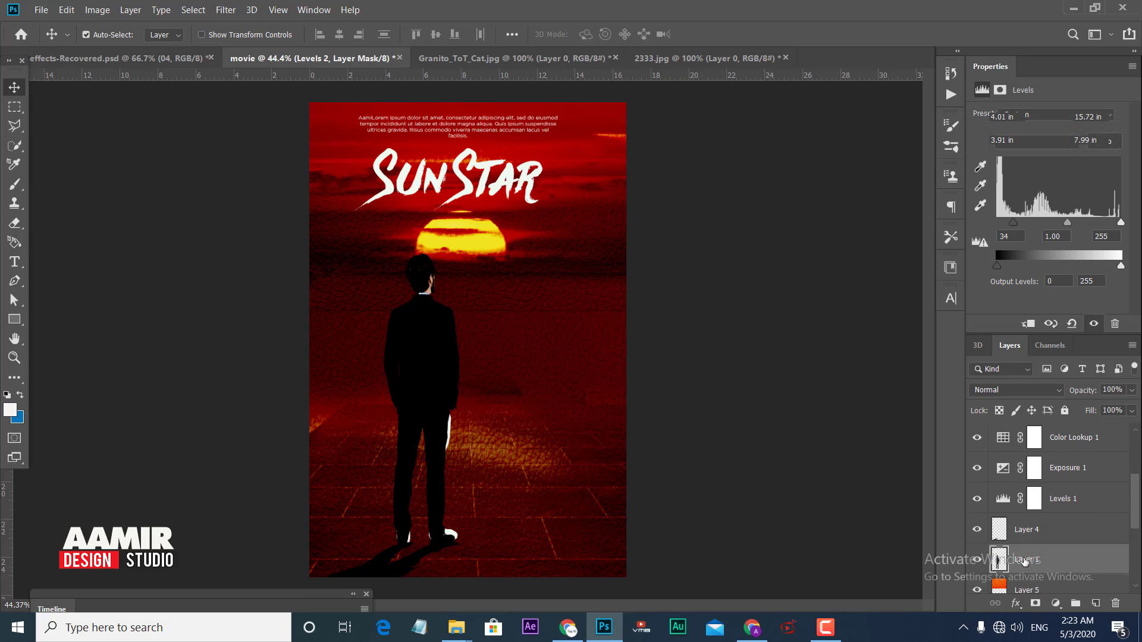